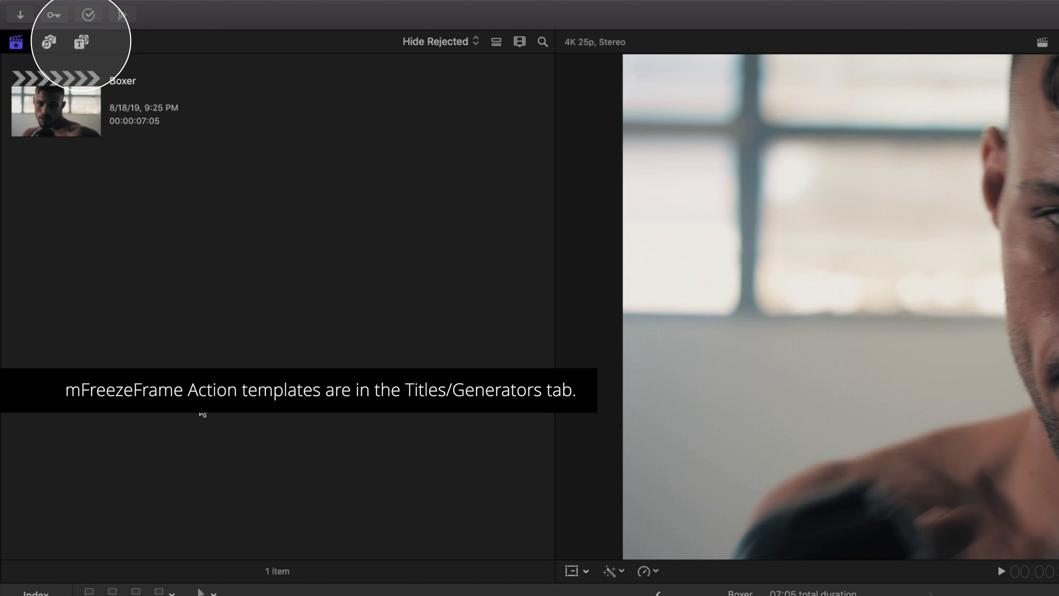
# - Browse the mFreezeFrame Action title presets in the Titles and Generators sidebar, previewing Action 13
pyautogui.click(84, 49)
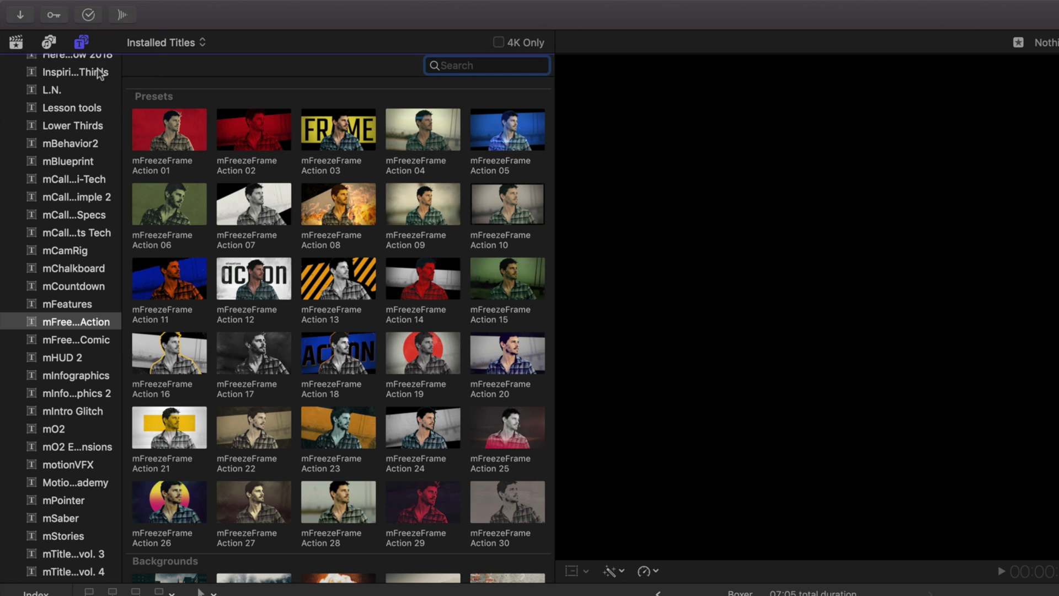
pyautogui.click(98, 320)
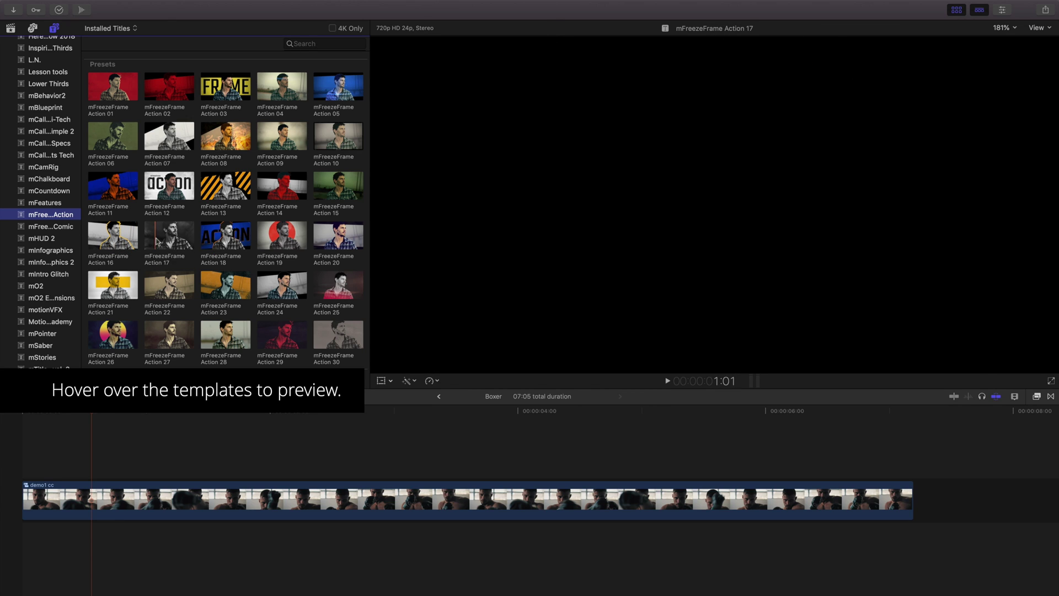
pyautogui.moveTo(159, 241)
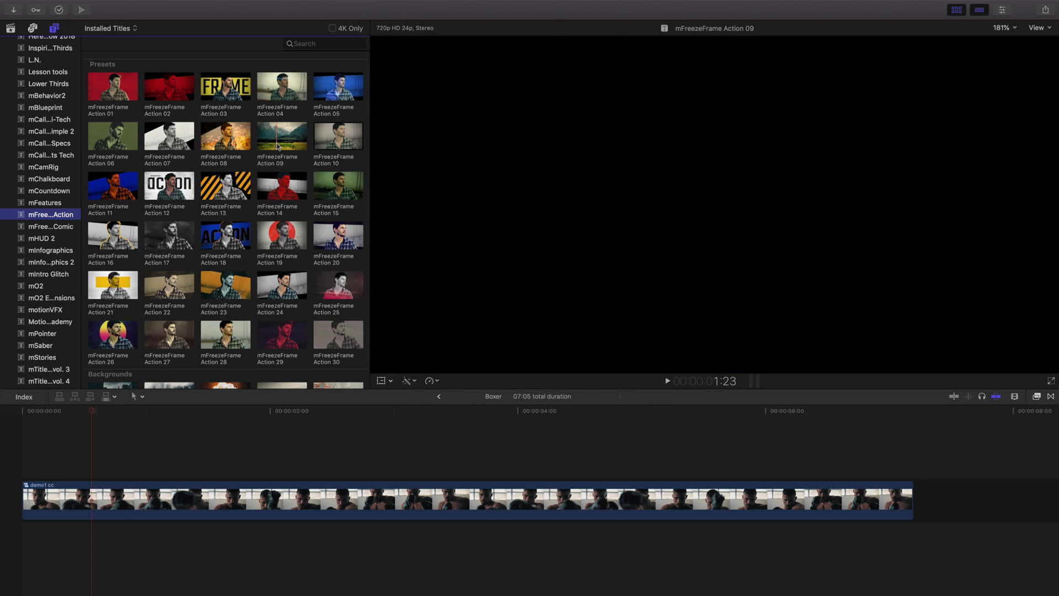
# - Place mFreezeFrame Action 09 above the boxer clip and trim its end to about 03:13
pyautogui.moveTo(276, 141); pyautogui.dragTo(61, 463)
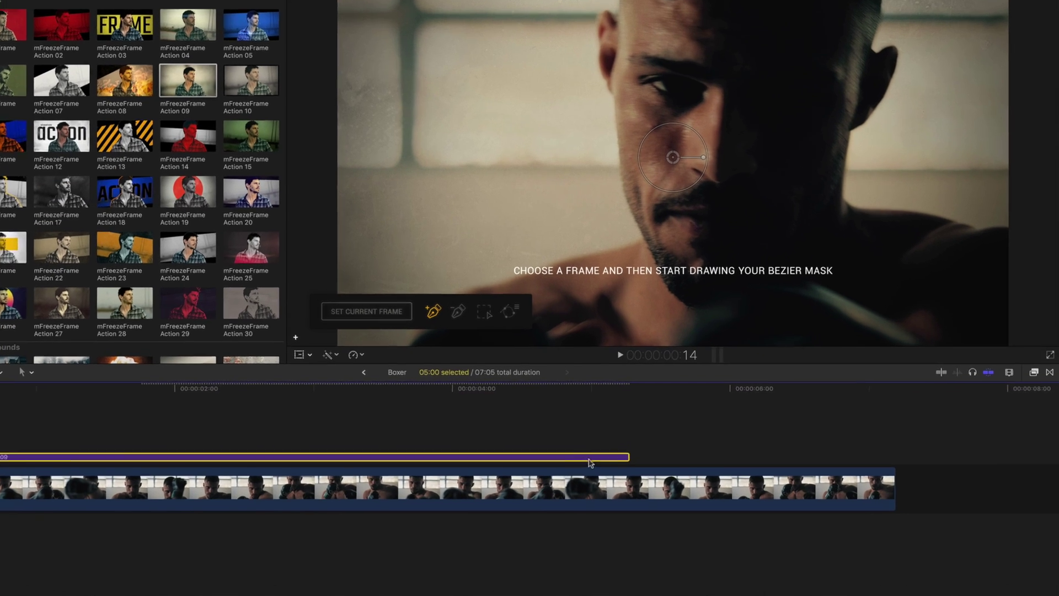
pyautogui.moveTo(622, 455); pyautogui.dragTo(465, 446)
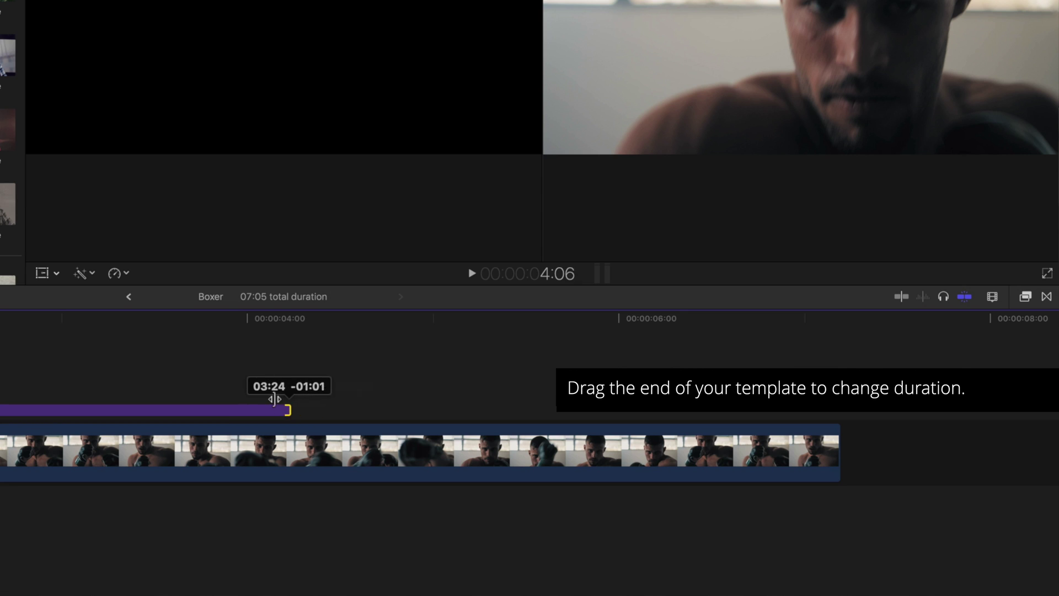
pyautogui.moveTo(274, 398); pyautogui.dragTo(163, 398)
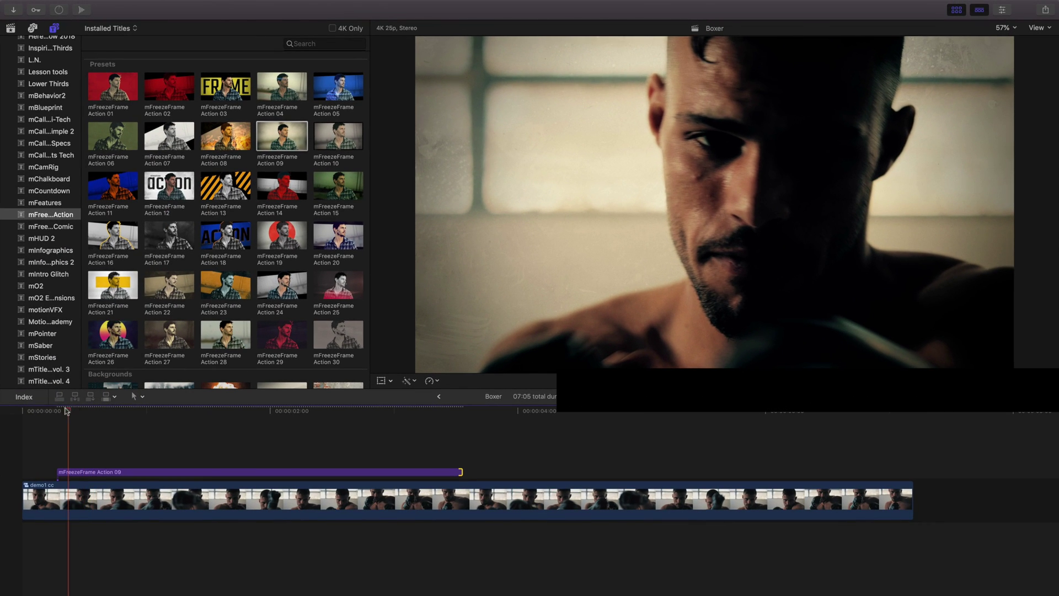
# - Play the edit from the start, then park the playhead about one second in
pyautogui.click(22, 411)
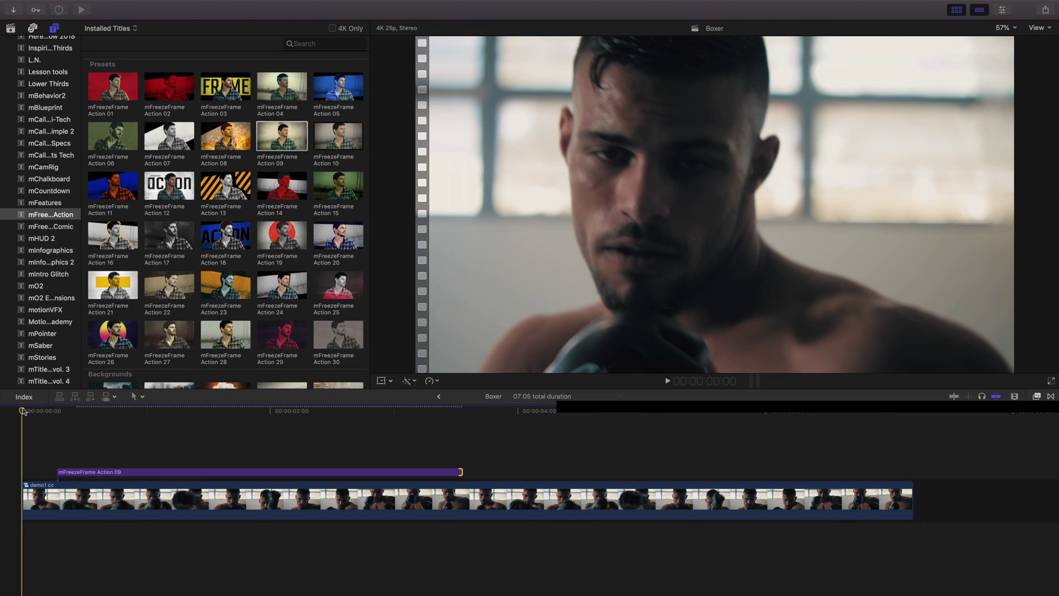
pyautogui.press('space')
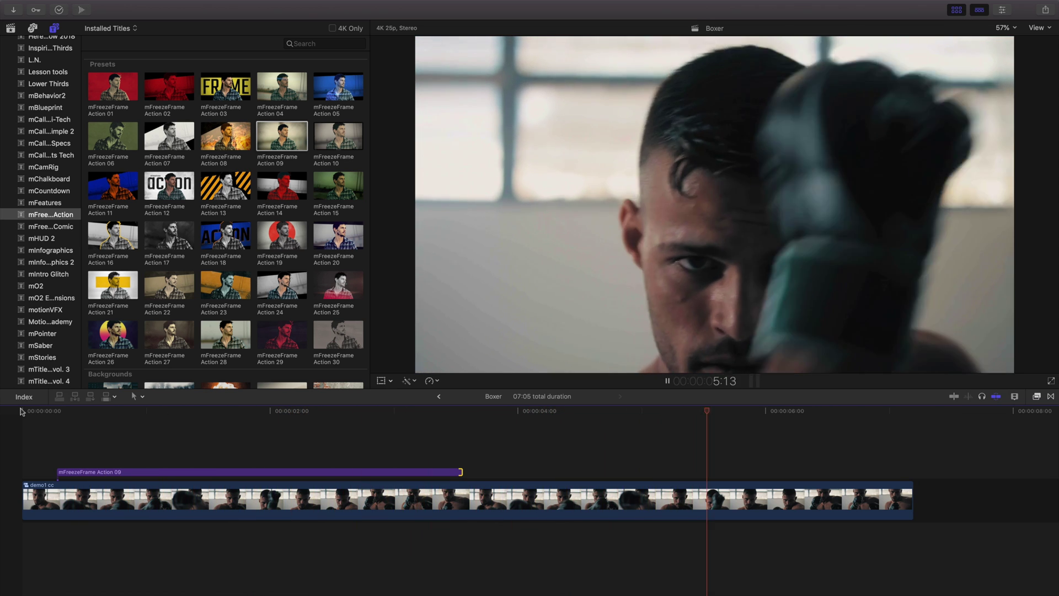
pyautogui.press('space')
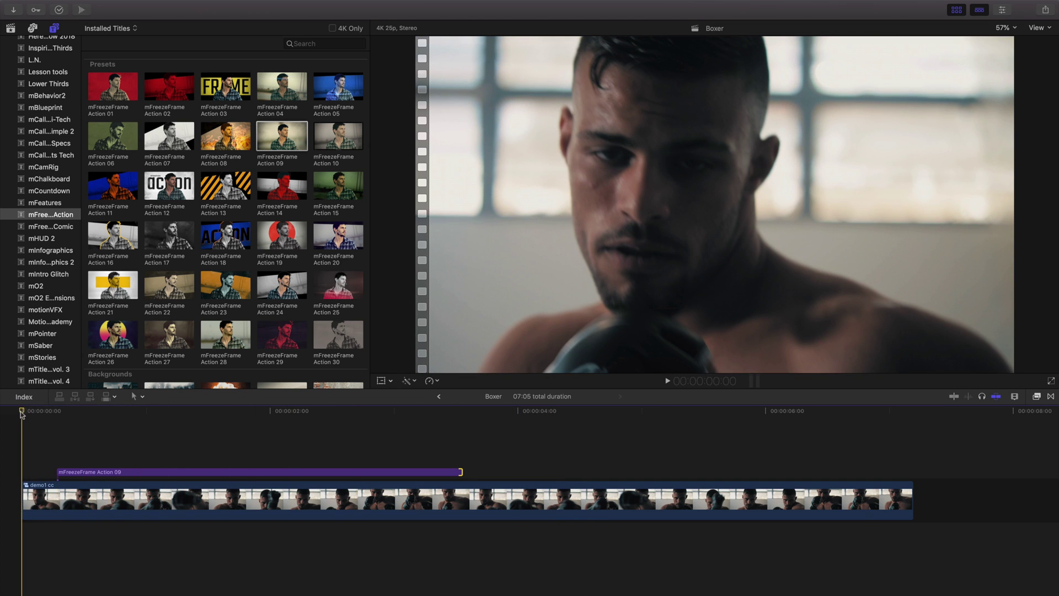
pyautogui.click(185, 425)
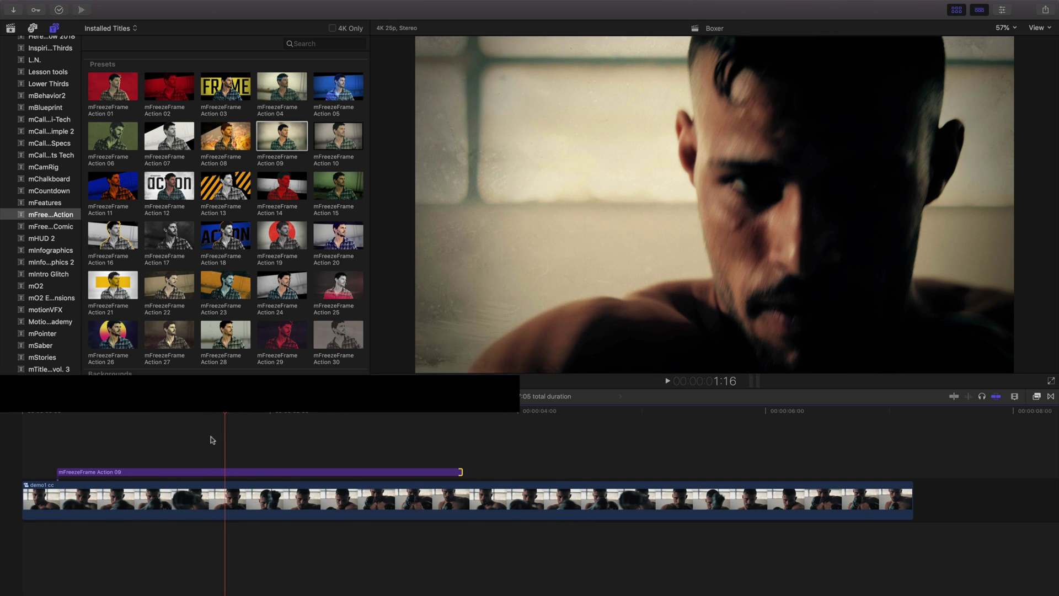
# - Set the Action 09 title's freeze frame to the boxer frame at 00:00:00:14 and replay from the start
pyautogui.click(205, 473)
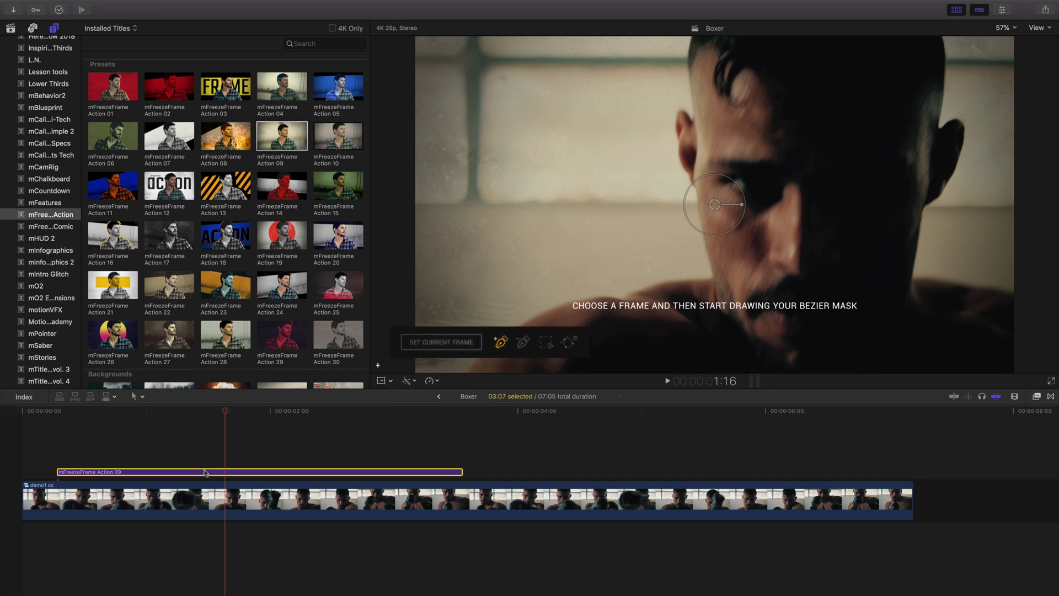
pyautogui.moveTo(224, 411); pyautogui.dragTo(94, 412)
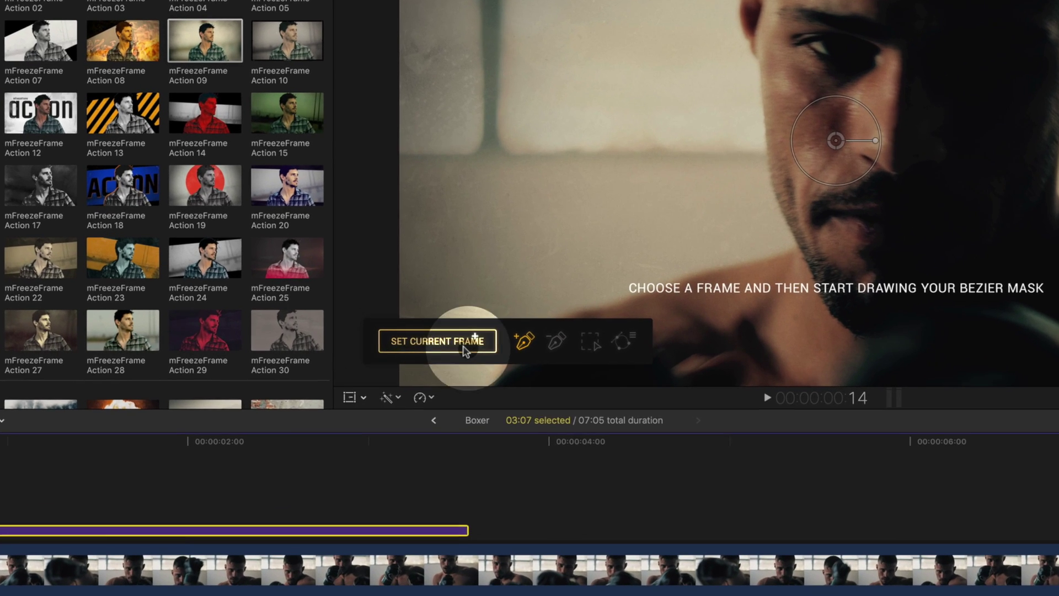
pyautogui.click(458, 344)
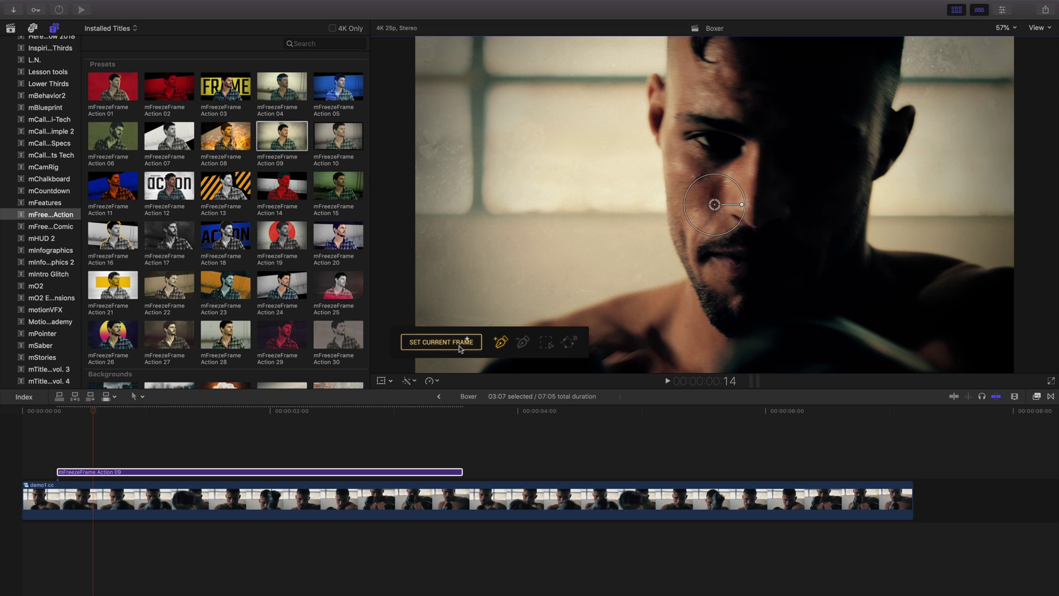
pyautogui.press('Home')
pyautogui.press('space')
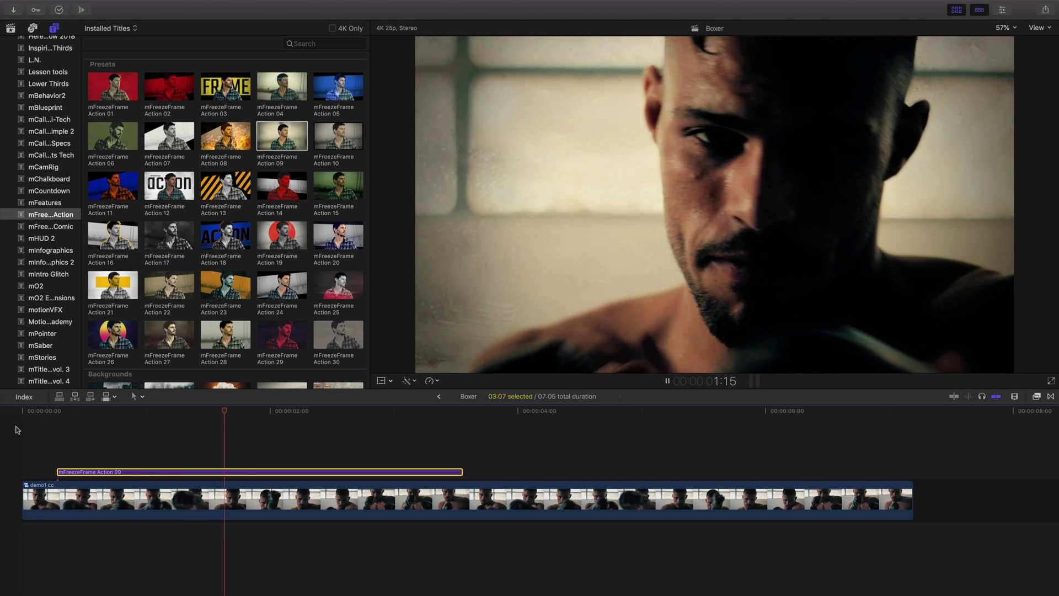
# - Stop playback and add a marker on the demo1 cc clip at 00:00:00:14
pyautogui.press('space')
pyautogui.click(66, 408)
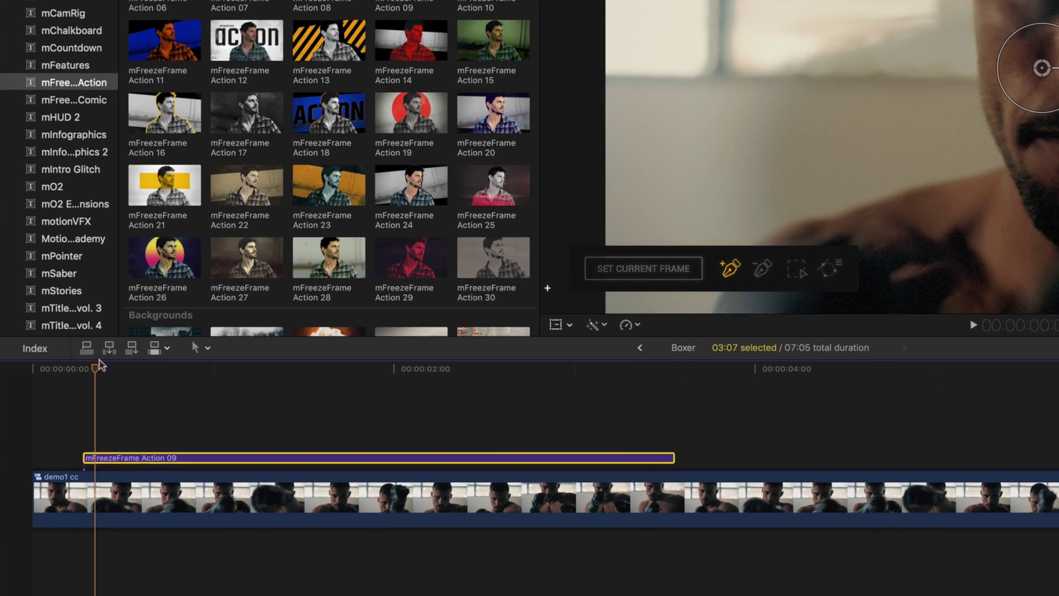
pyautogui.moveTo(98, 363); pyautogui.dragTo(137, 361)
pyautogui.click(140, 353)
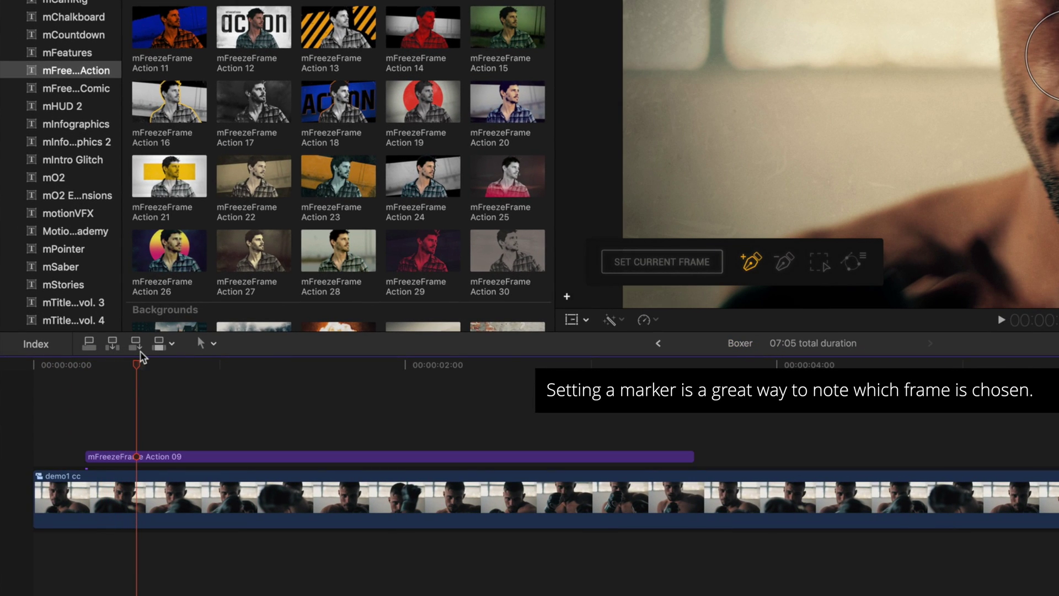
pyautogui.press('m')
pyautogui.click(138, 488)
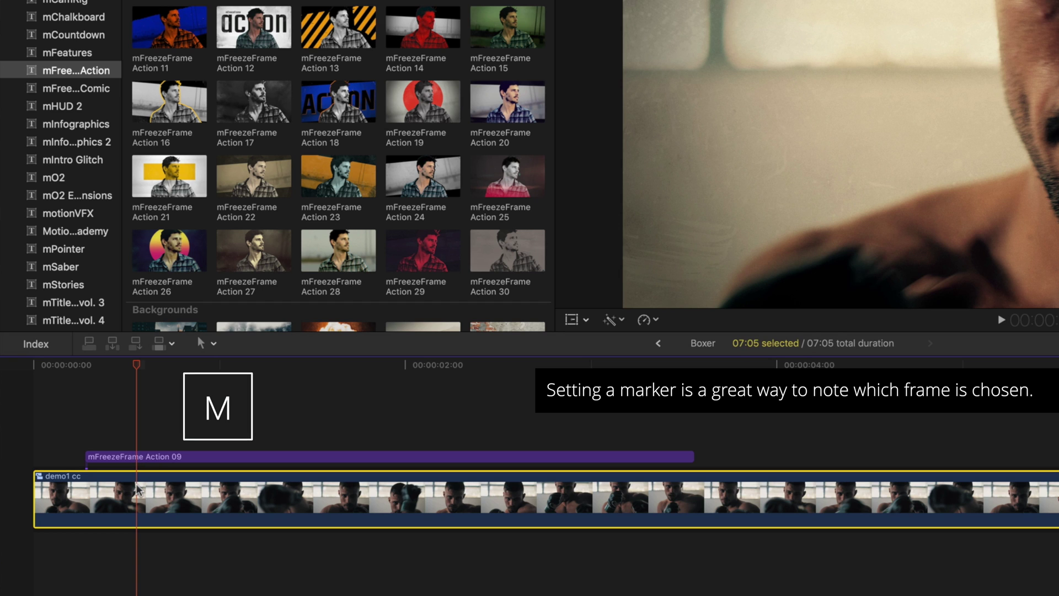
pyautogui.press('m')
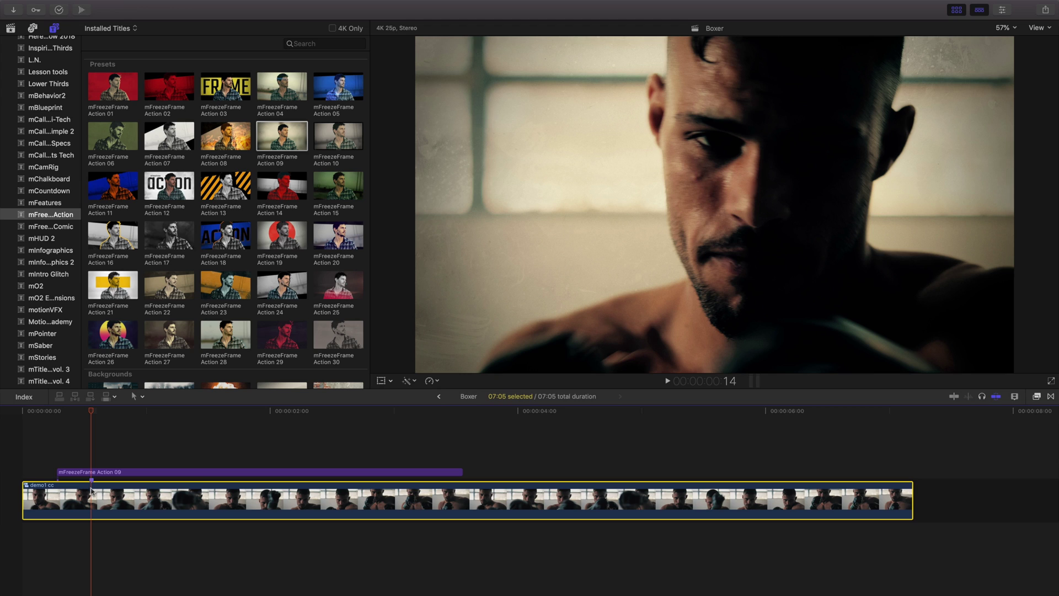
# - Draw bezier mask points on the Action 09 title along the boxer's shoulder, jaw and ear
pyautogui.click(91, 472)
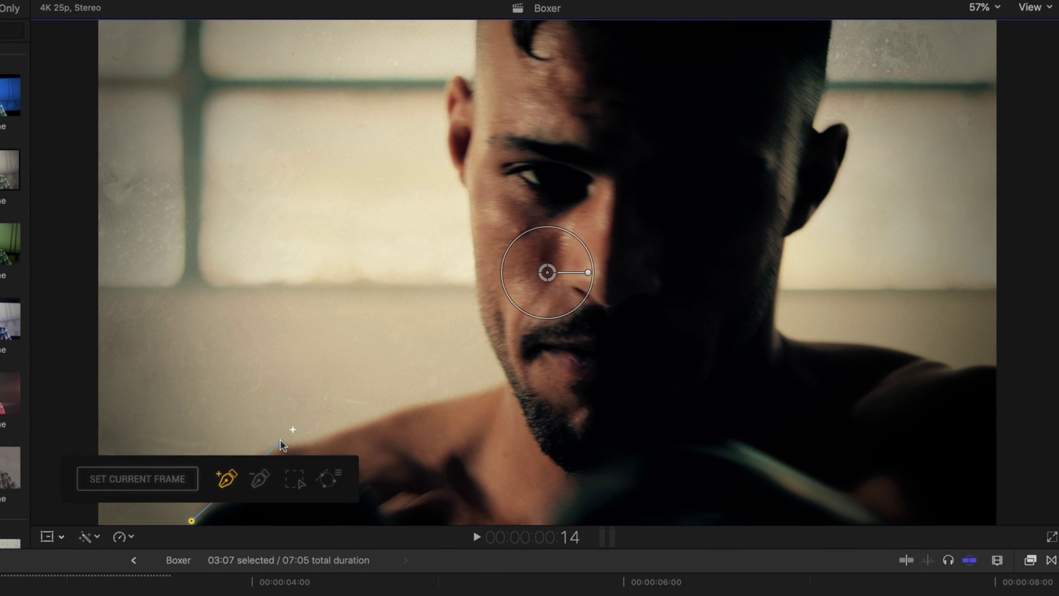
pyautogui.moveTo(280, 441); pyautogui.dragTo(300, 436)
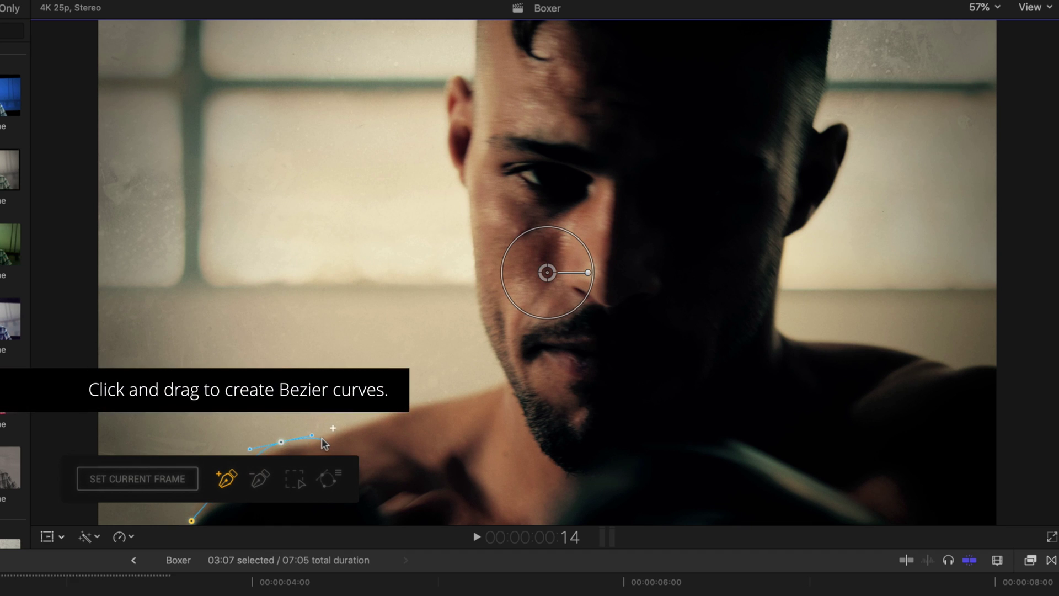
pyautogui.click(506, 382)
pyautogui.moveTo(466, 190); pyautogui.dragTo(479, 84)
pyautogui.moveTo(466, 191); pyautogui.dragTo(474, 258)
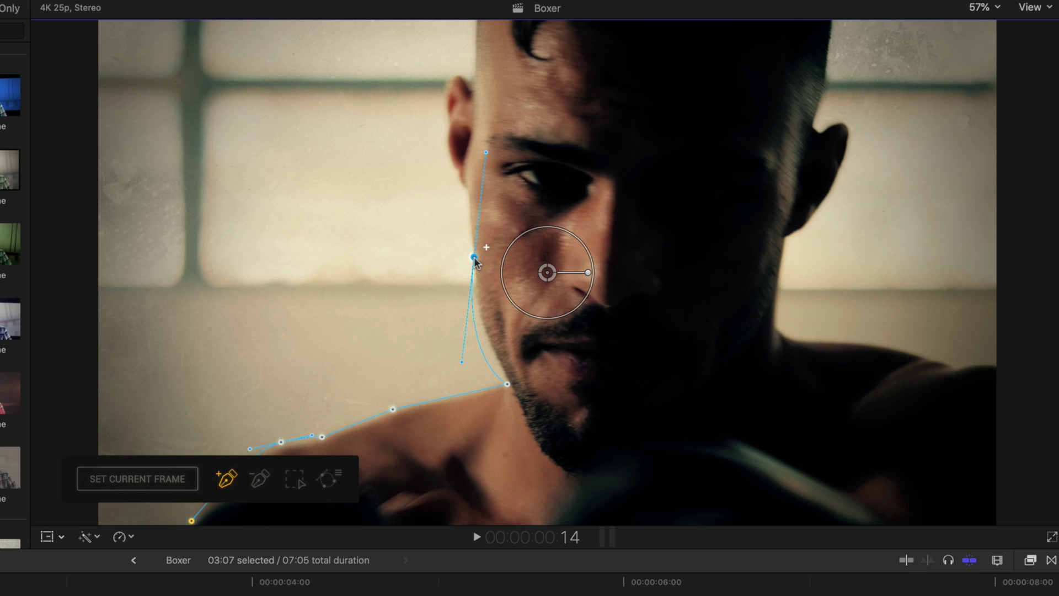
pyautogui.moveTo(468, 334); pyautogui.dragTo(471, 333)
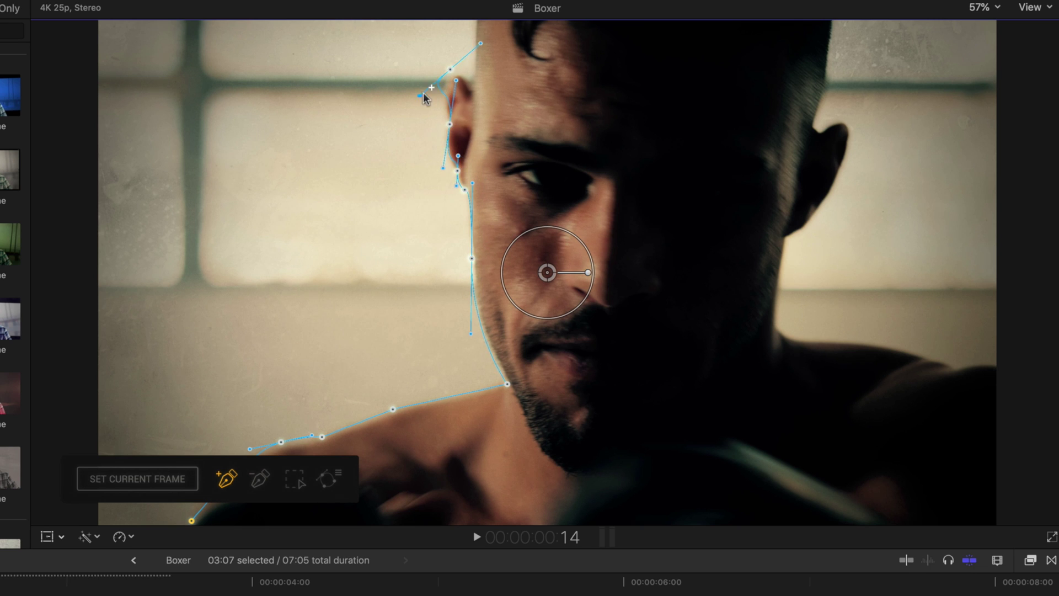
pyautogui.moveTo(423, 93); pyautogui.dragTo(470, 93)
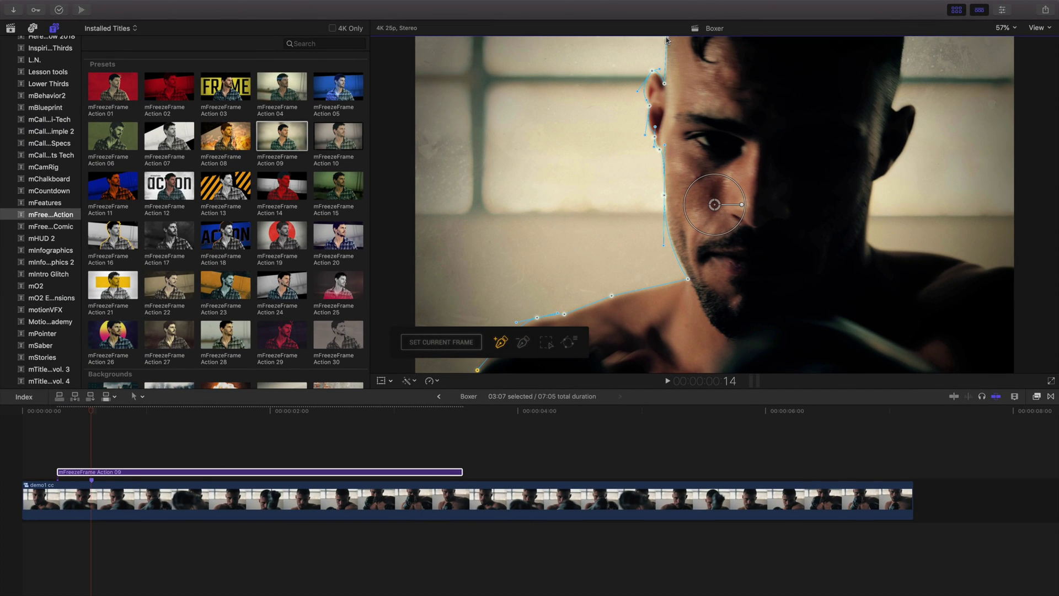
# - Zoom the viewer to 25% and close the mask with points beyond the right and bottom frame edges
pyautogui.click(1006, 28)
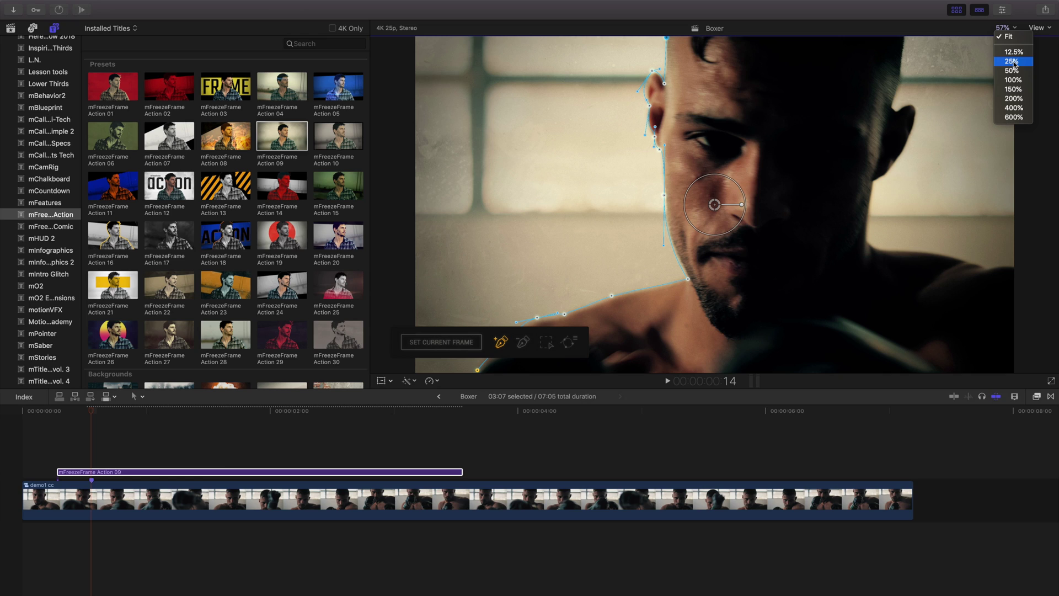
pyautogui.click(1012, 62)
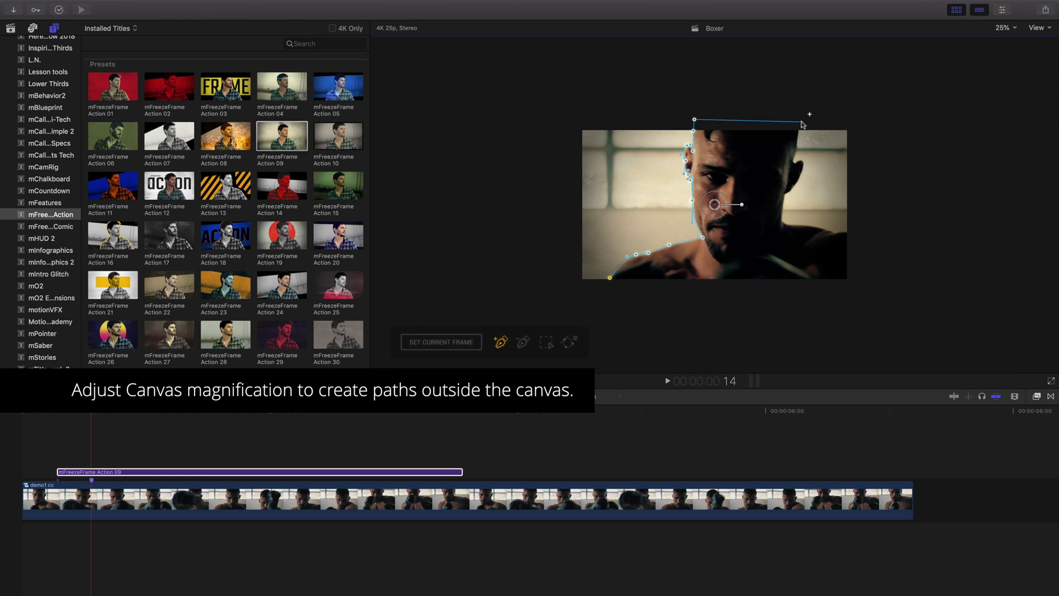
pyautogui.click(768, 204)
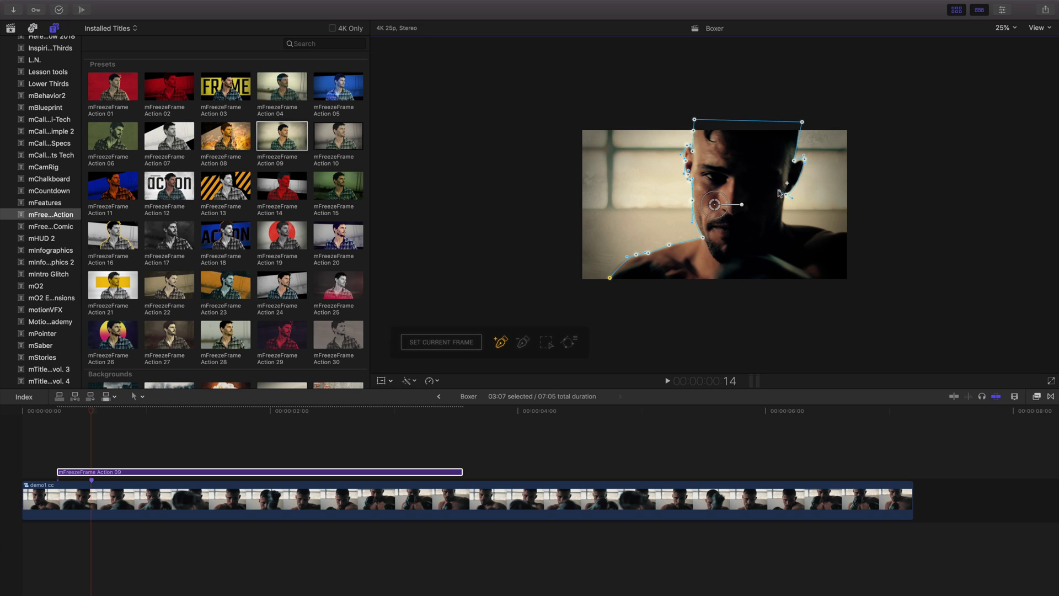
pyautogui.moveTo(782, 220); pyautogui.dragTo(796, 224)
pyautogui.click(608, 295)
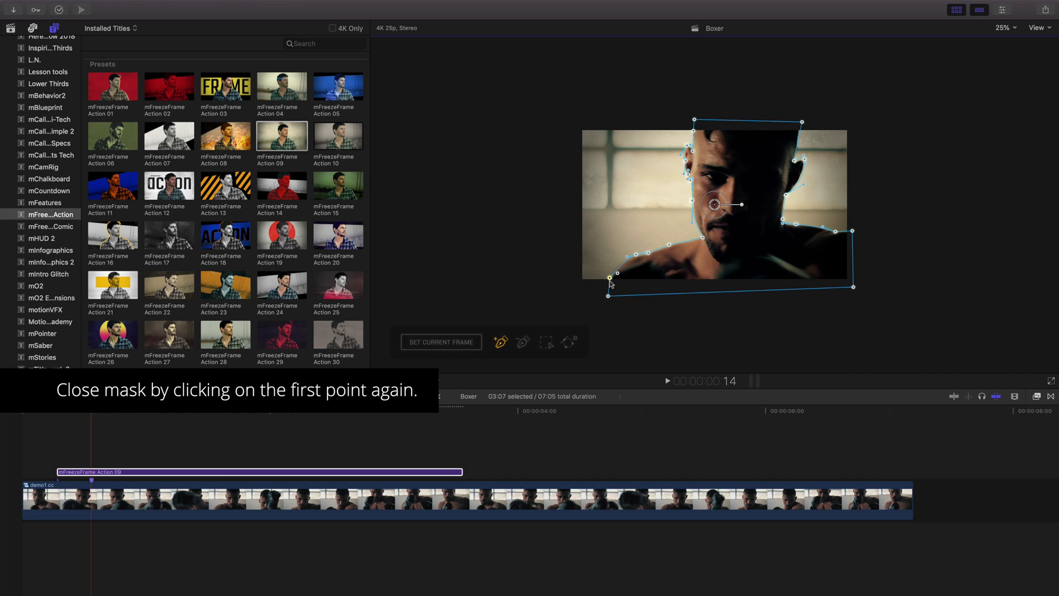
pyautogui.click(609, 278)
pyautogui.moveTo(92, 412); pyautogui.dragTo(20, 416)
# - Play back the cutout, then add a point on the ear path and pull it in to hug the ear
pyautogui.press('space')
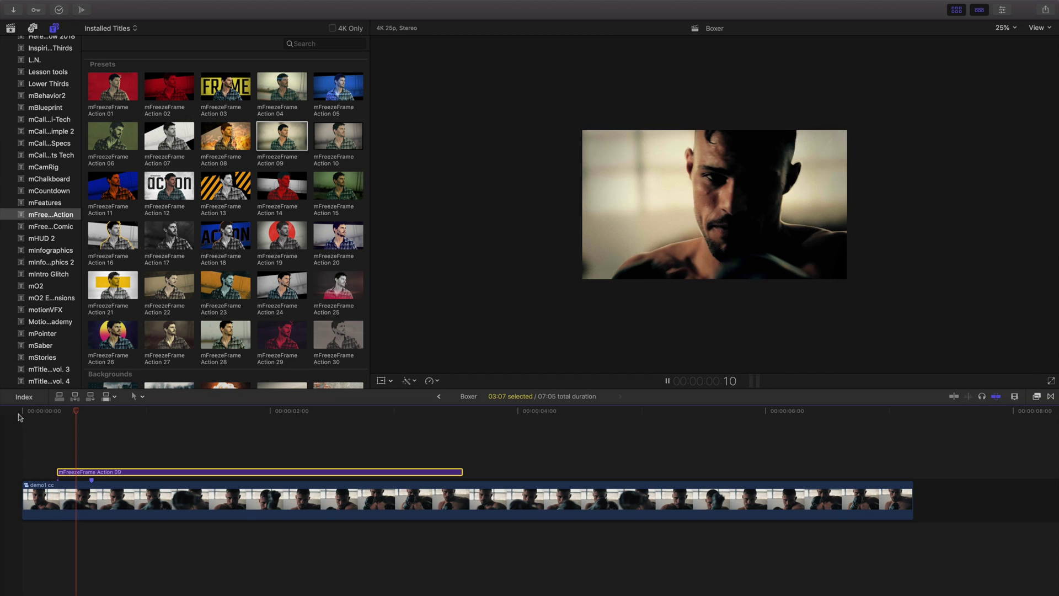
pyautogui.press('space')
pyautogui.hotkey('shift', 'z')
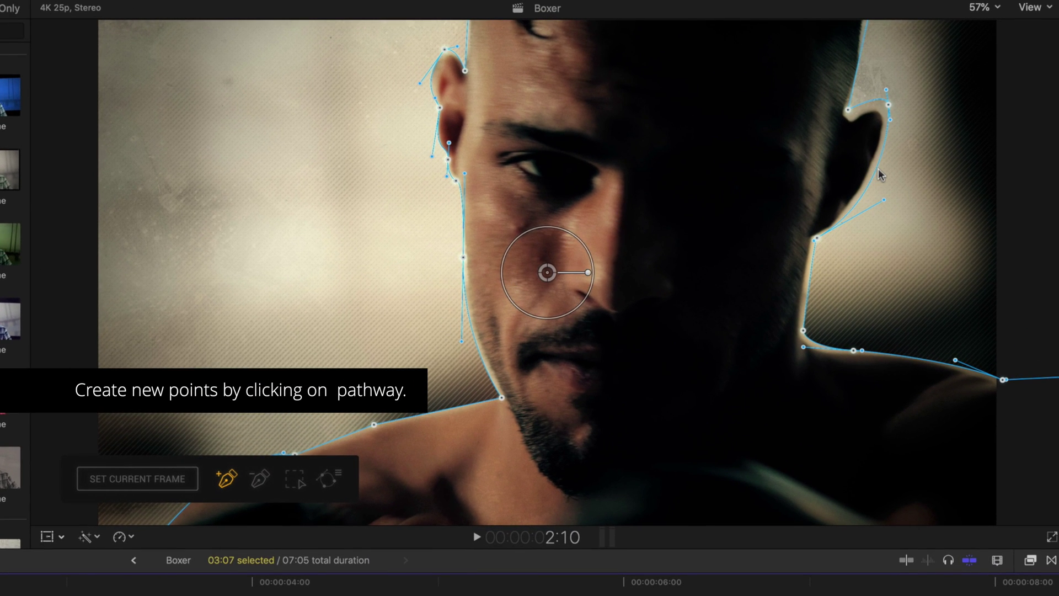
pyautogui.click(875, 169)
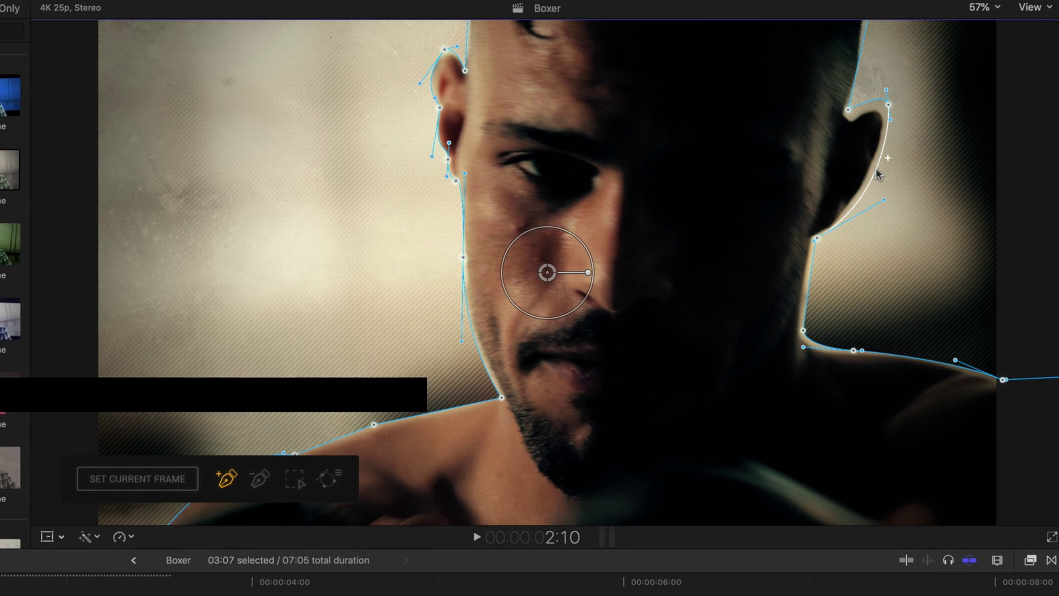
pyautogui.moveTo(876, 169); pyautogui.dragTo(868, 179)
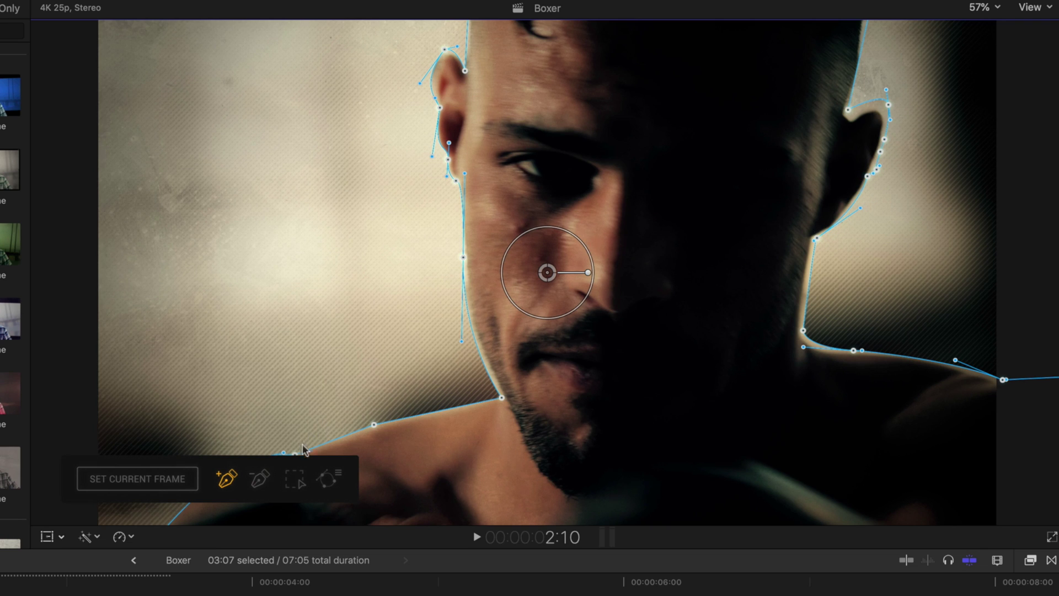
# - Marquee-select the mask points around the right-side ear and shift them inward together
pyautogui.click(262, 482)
pyautogui.click(262, 482)
pyautogui.press('alt')
pyautogui.click(297, 480)
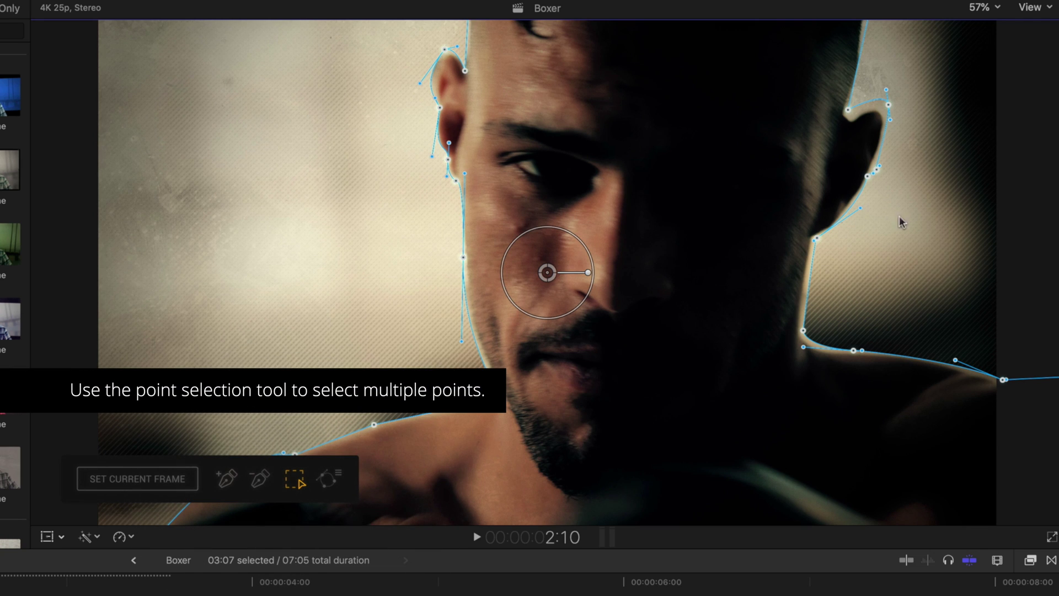
pyautogui.moveTo(925, 190); pyautogui.dragTo(864, 69)
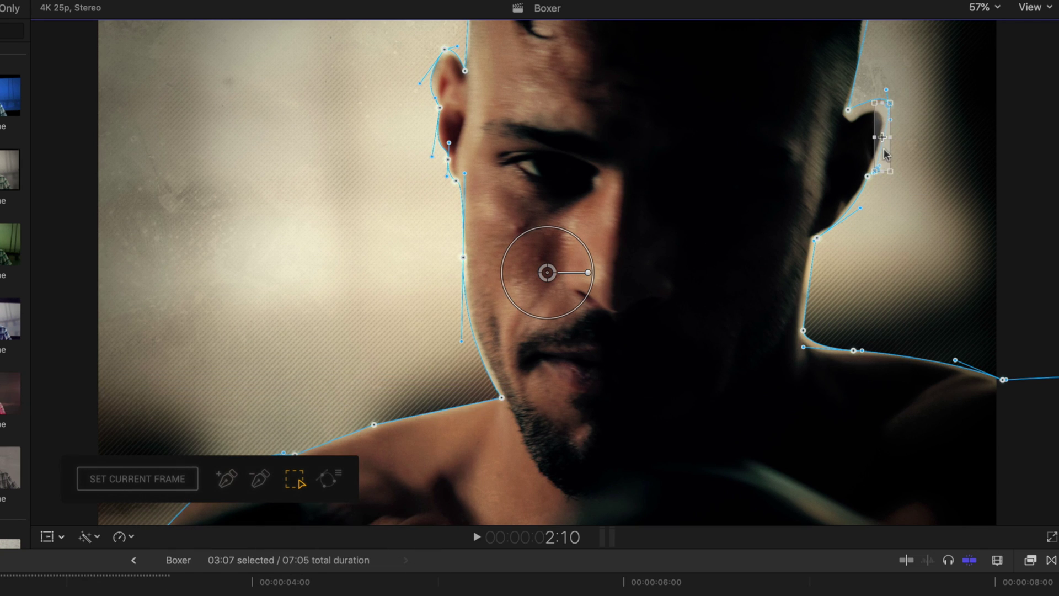
pyautogui.moveTo(888, 144); pyautogui.dragTo(884, 144)
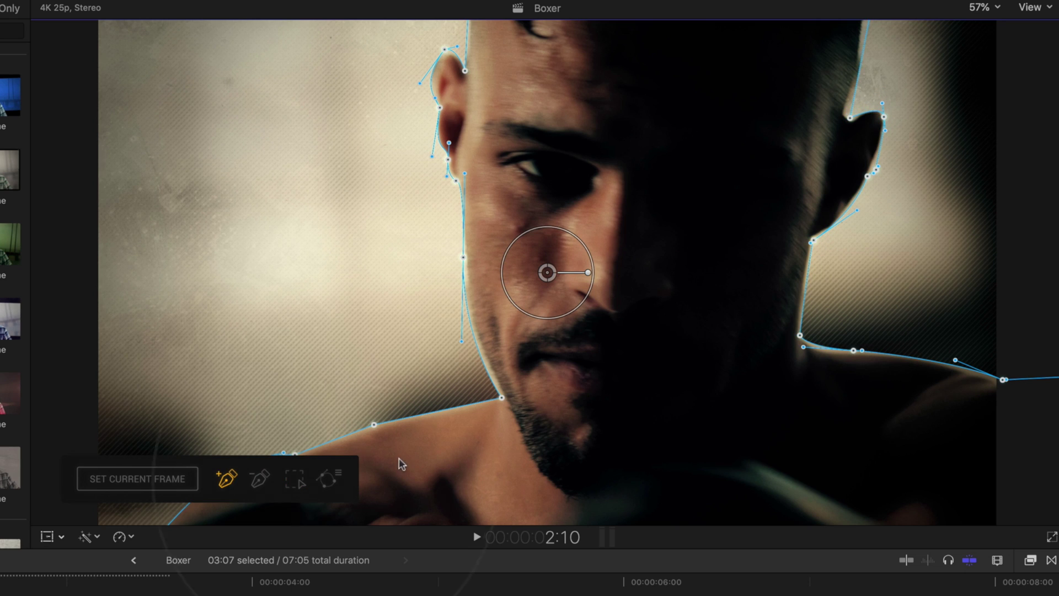
# - Save the current mask path from the mask options as 'Boxer' in the Demo 1 masks folder
pyautogui.click(327, 479)
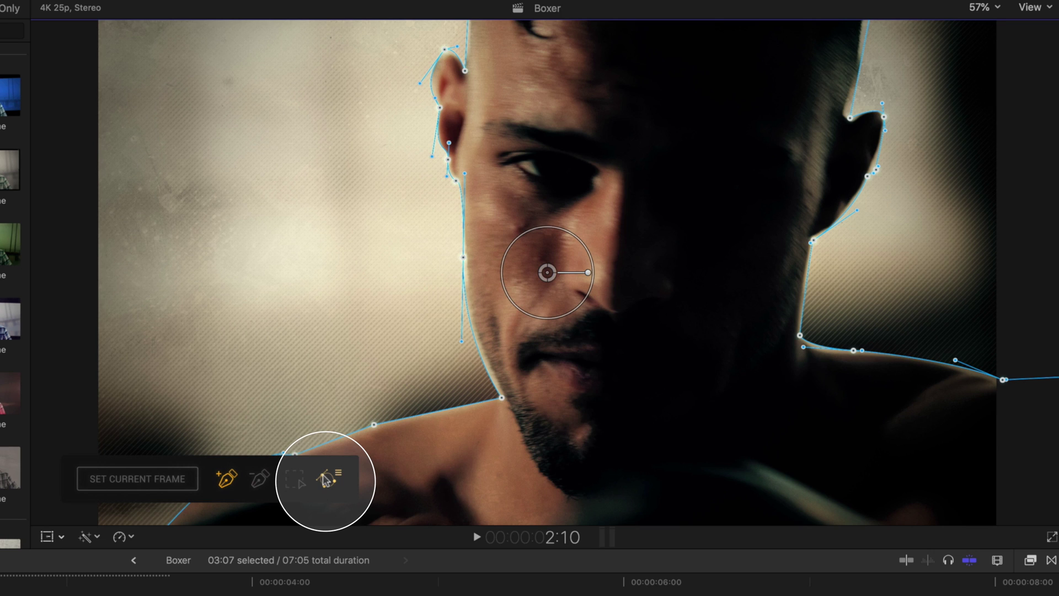
pyautogui.click(327, 478)
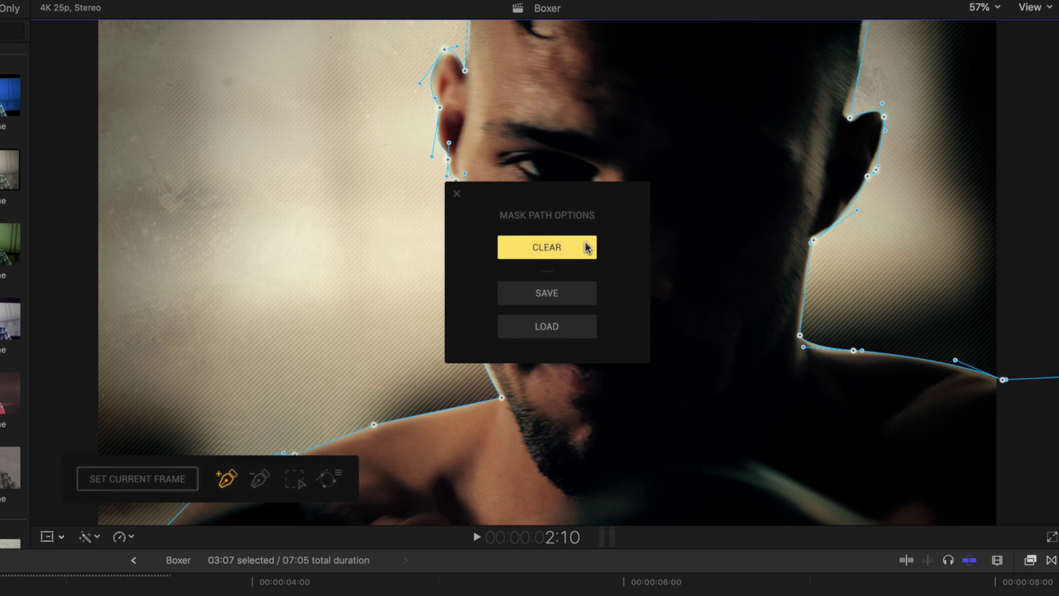
pyautogui.click(582, 295)
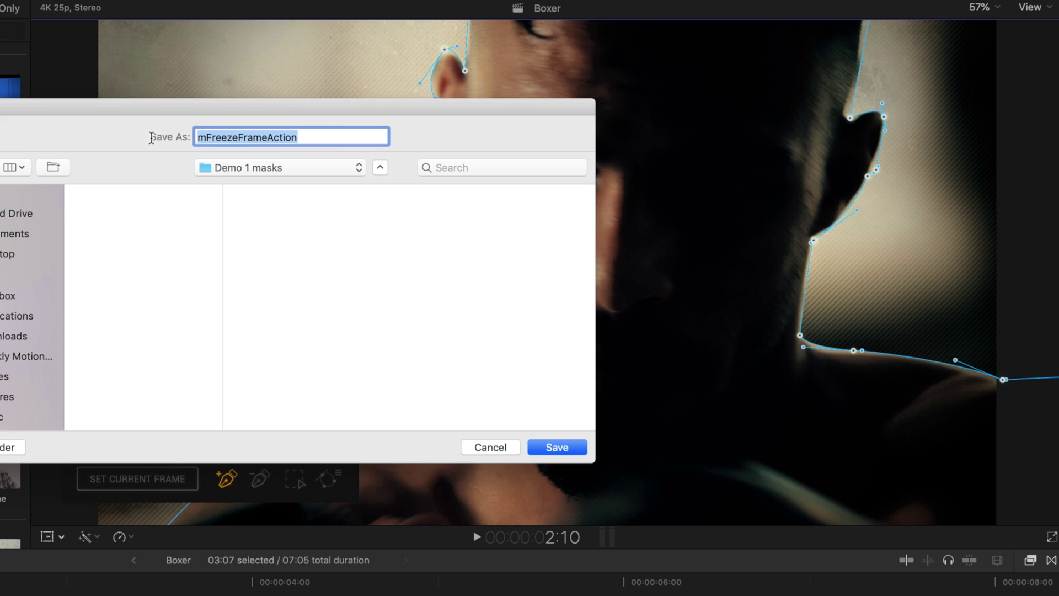
pyautogui.write('Boxer')
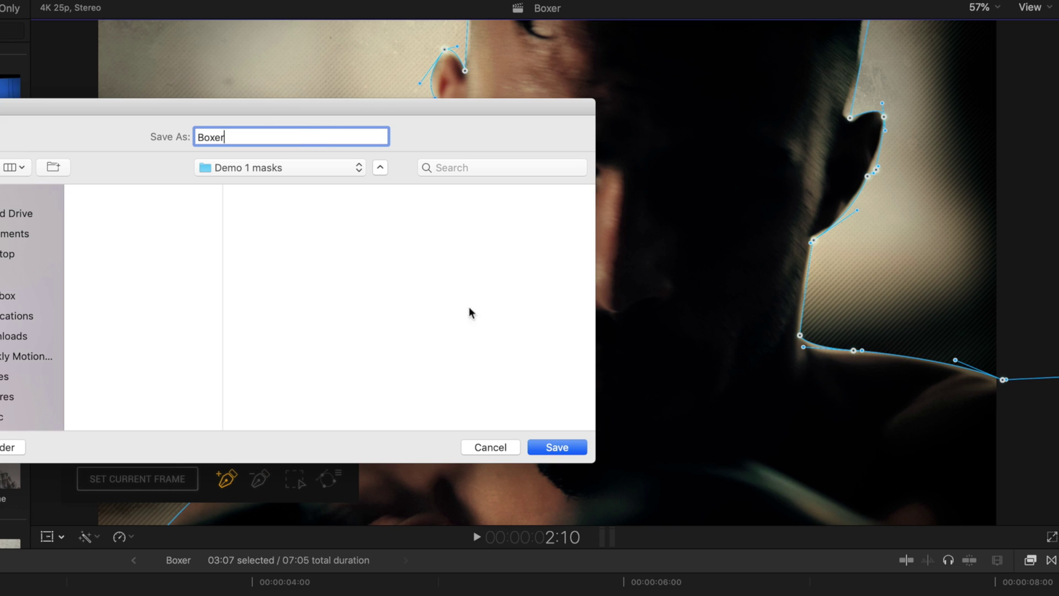
pyautogui.click(547, 445)
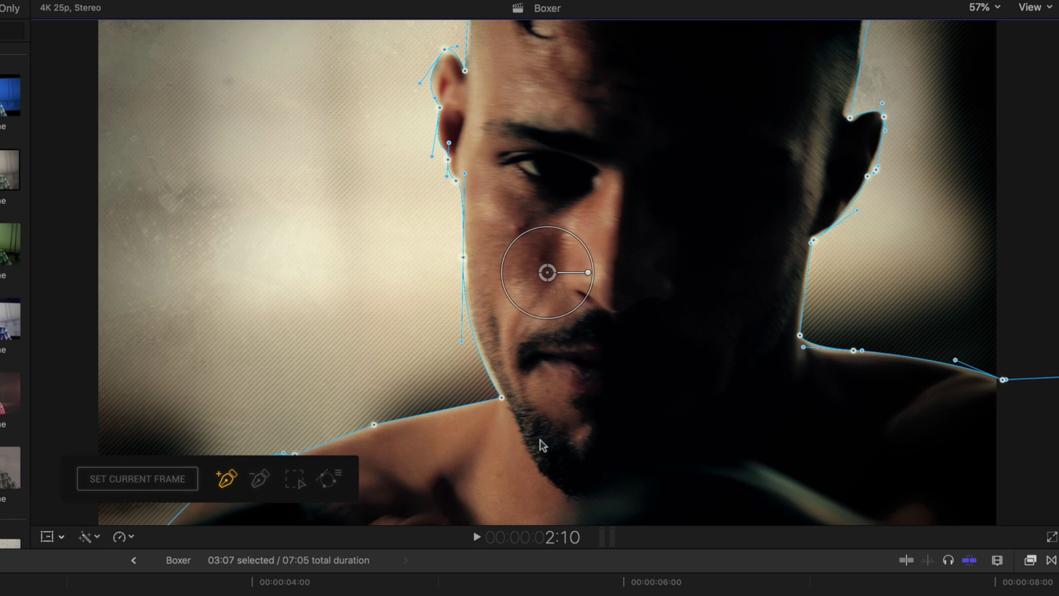
# - Drag the whole Boxer mask slightly to the right as one shape
pyautogui.moveTo(547, 271); pyautogui.dragTo(608, 274)
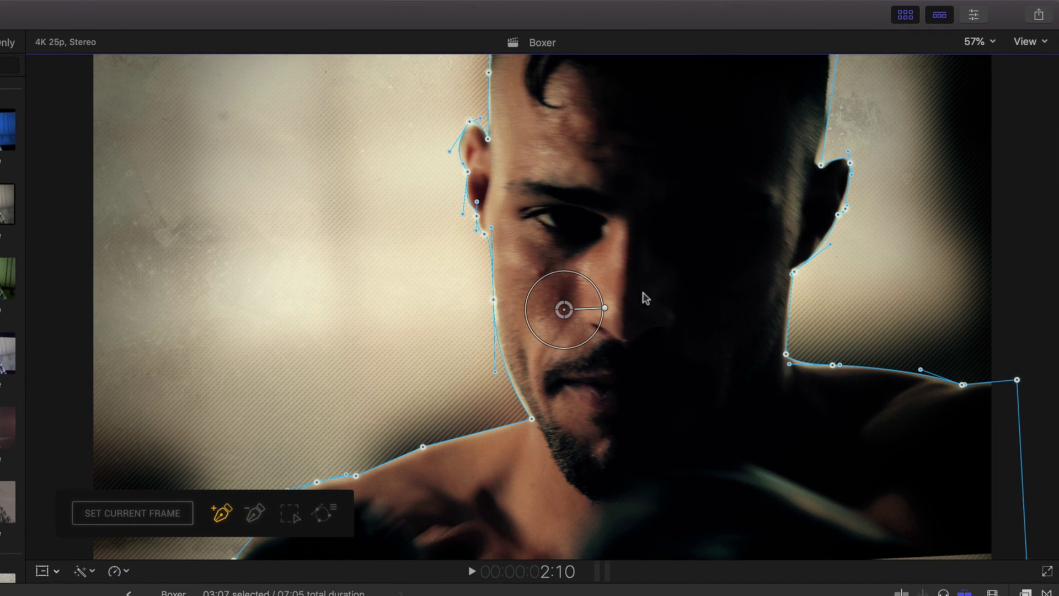
pyautogui.click(974, 17)
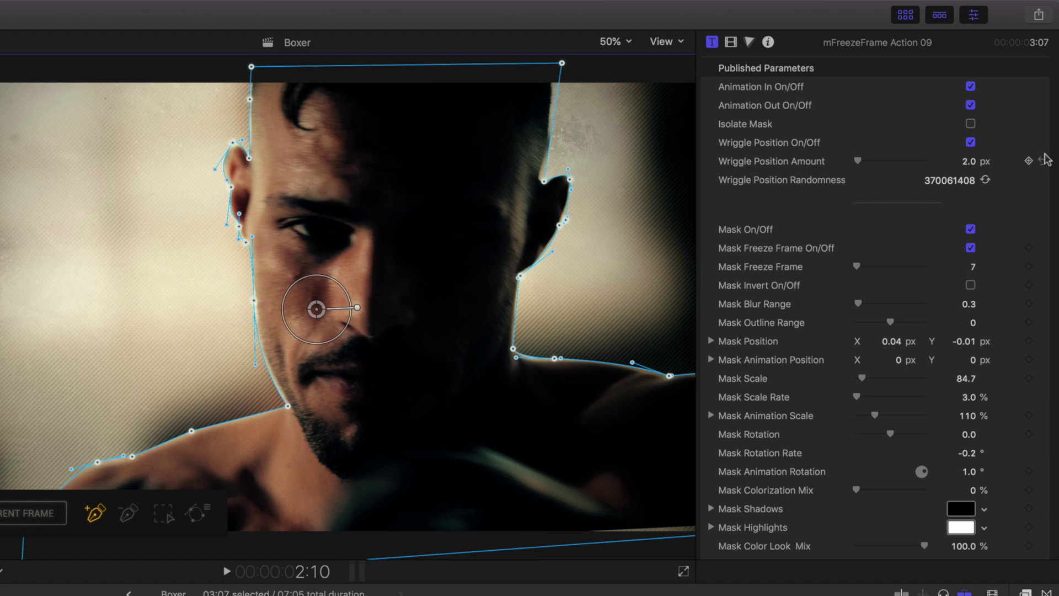
pyautogui.scroll(-5, 1048, 165)
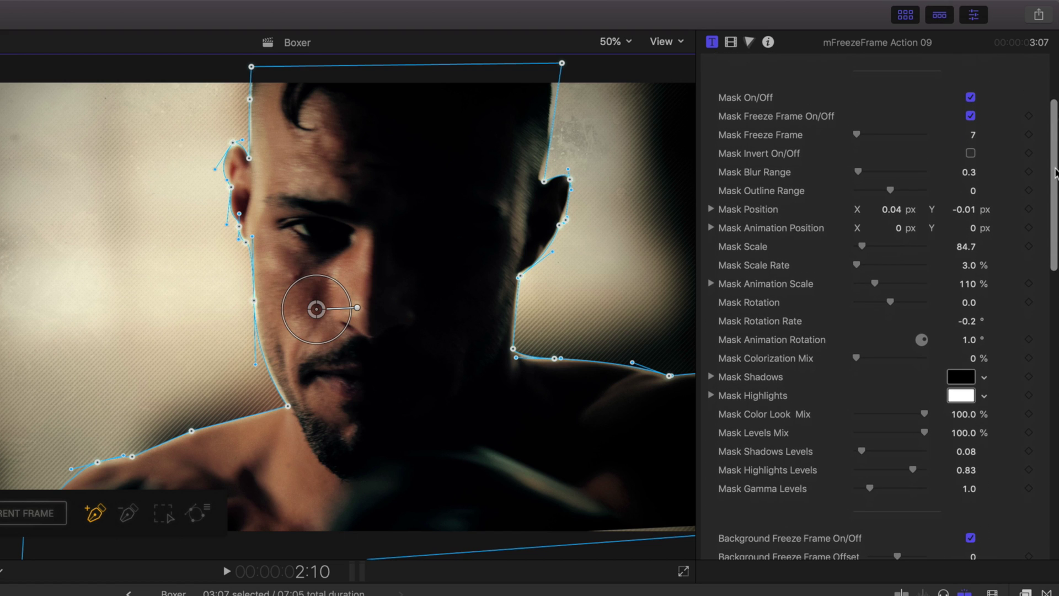
pyautogui.scroll(-15, 1033, 303)
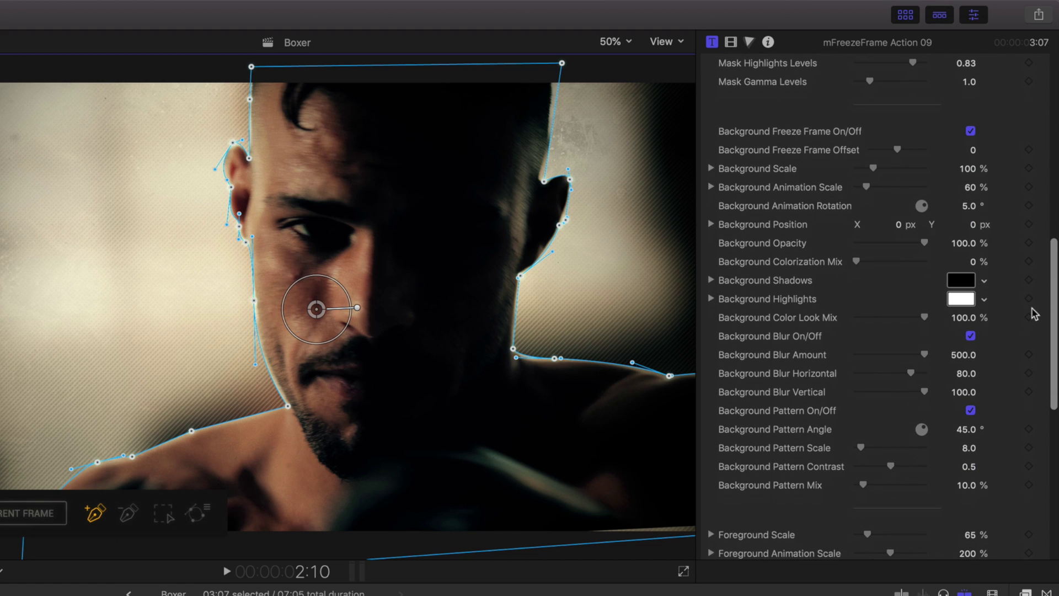
pyautogui.scroll(-10, 1034, 331)
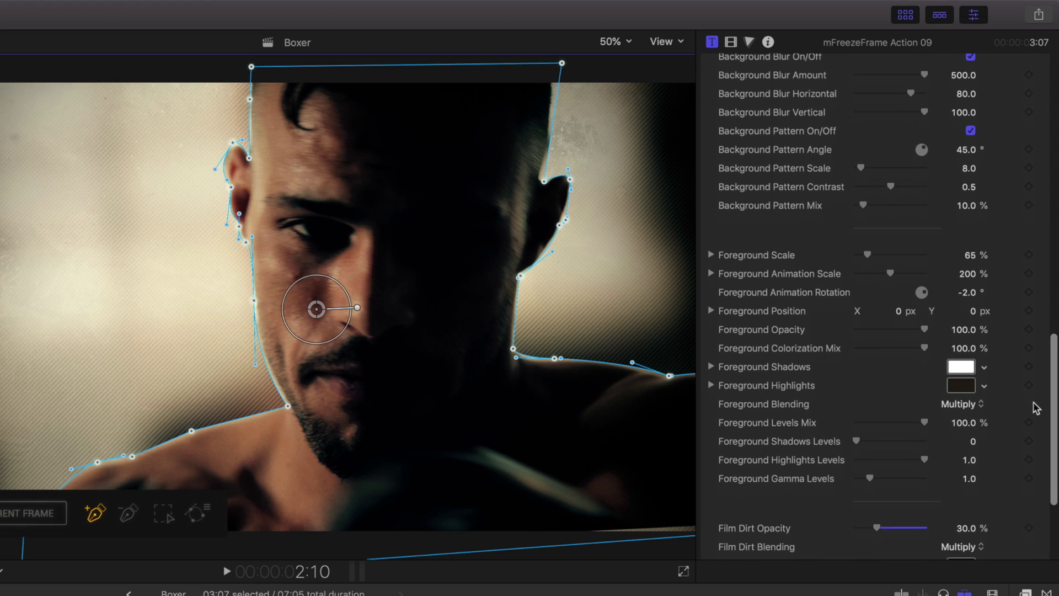
pyautogui.scroll(1, 1036, 407)
pyautogui.scroll(-6, 1035, 407)
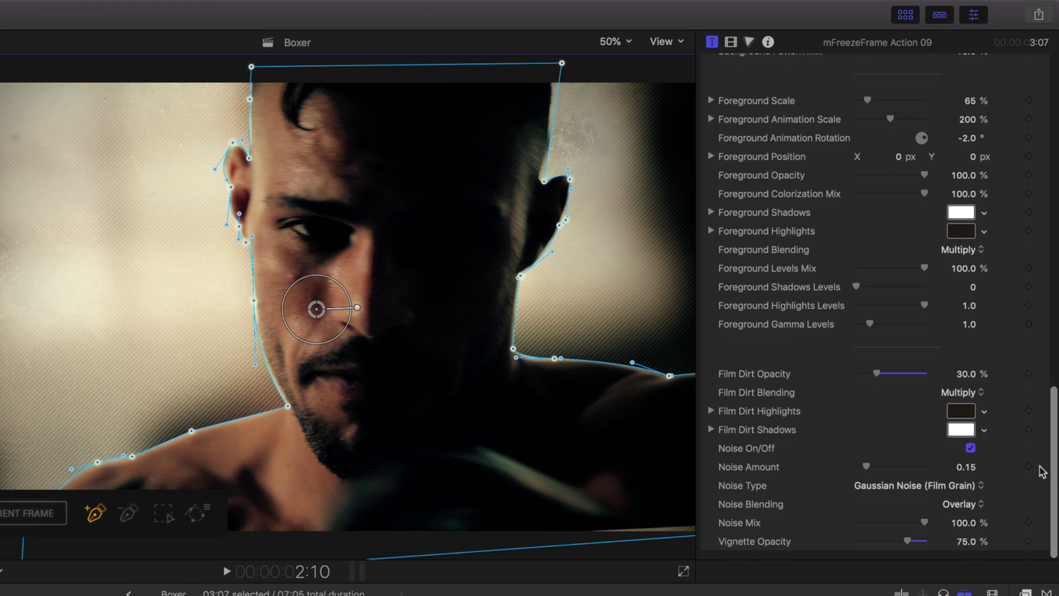
pyautogui.scroll(20, 1041, 471)
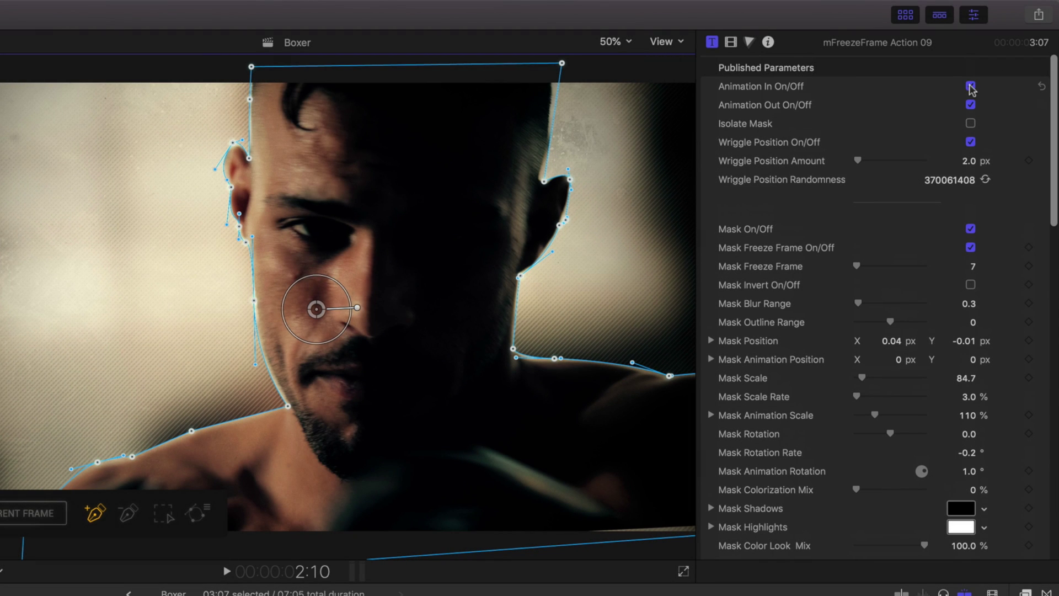
# - Turn off Animation In and Out, stop playback, and enable Isolate Mask in the Inspector
pyautogui.click(970, 86)
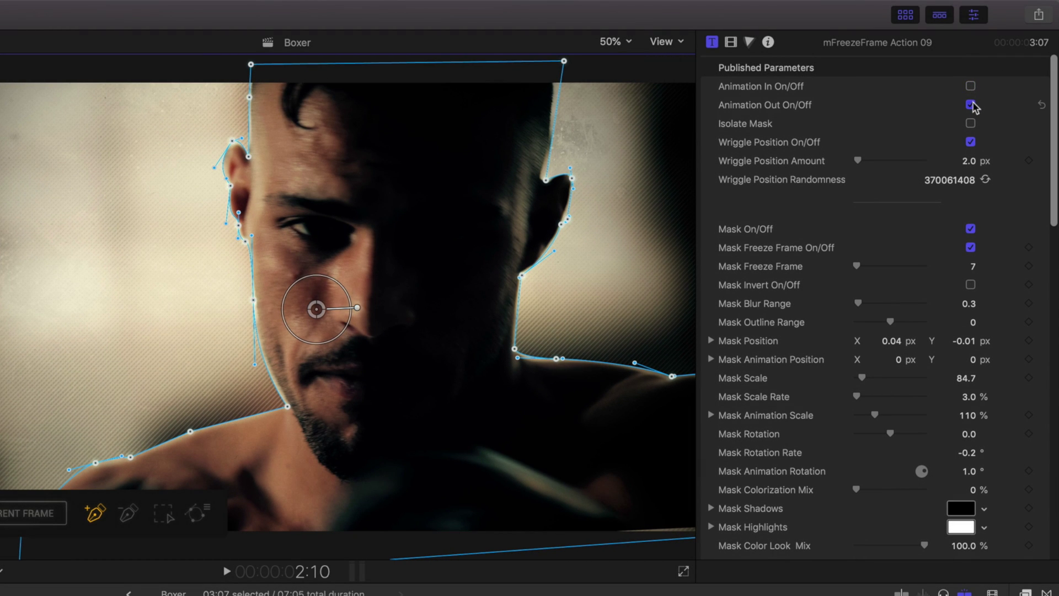
pyautogui.click(970, 105)
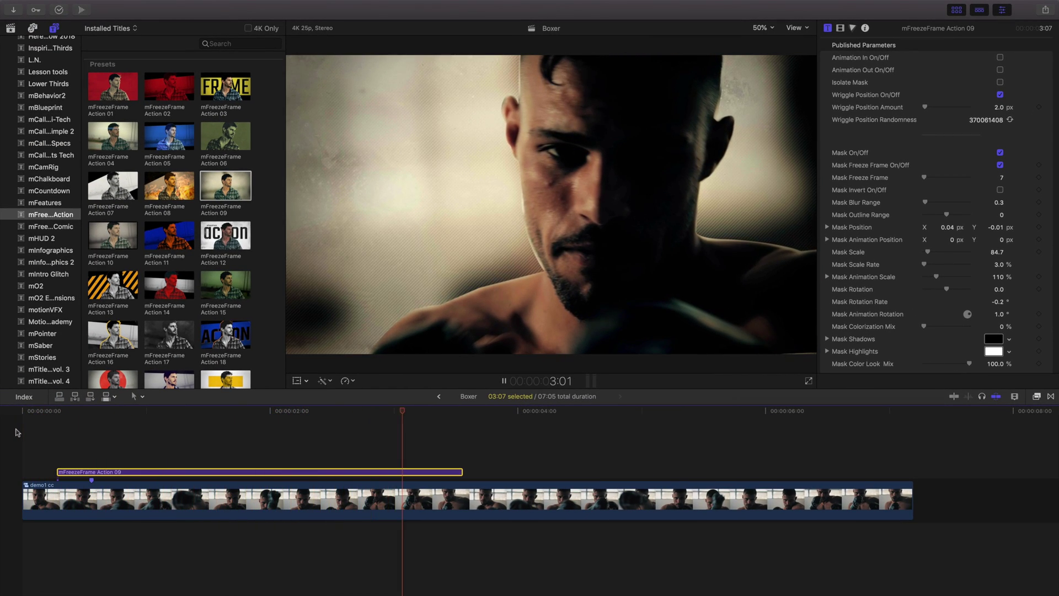
pyautogui.press('space')
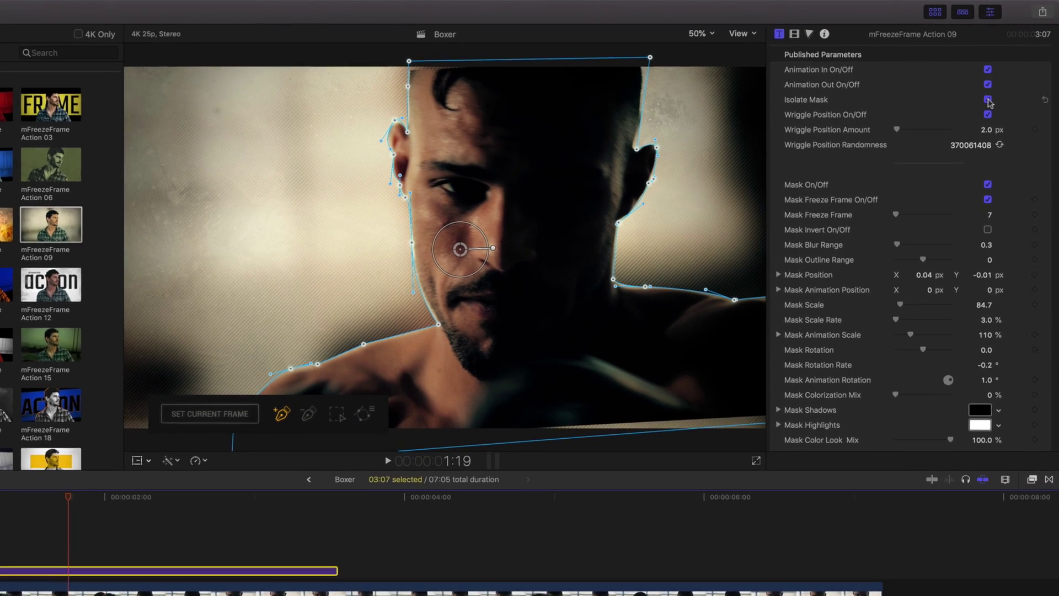
pyautogui.click(1000, 82)
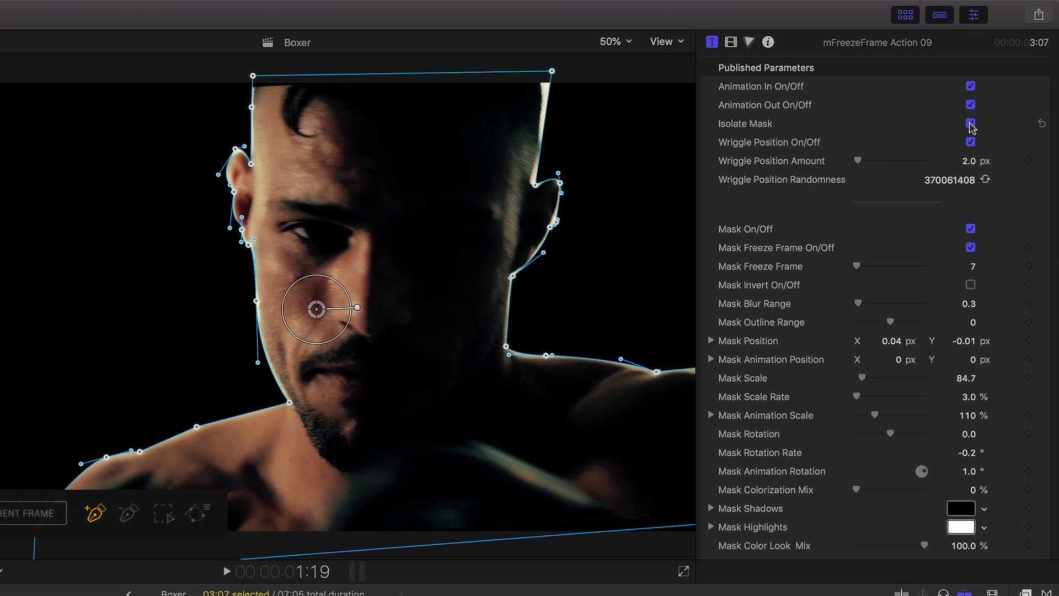
# - Turn off Isolate Mask, raise Wriggle Position Amount to 15 px, then preview and compare with mask toggled
pyautogui.click(970, 124)
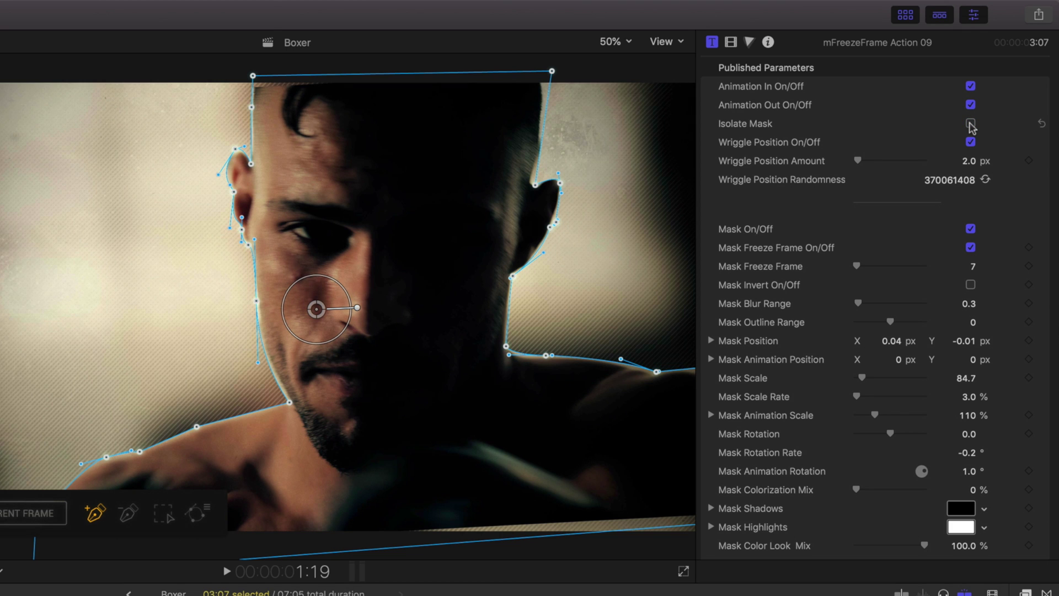
pyautogui.moveTo(859, 161); pyautogui.dragTo(867, 164)
pyautogui.press('space')
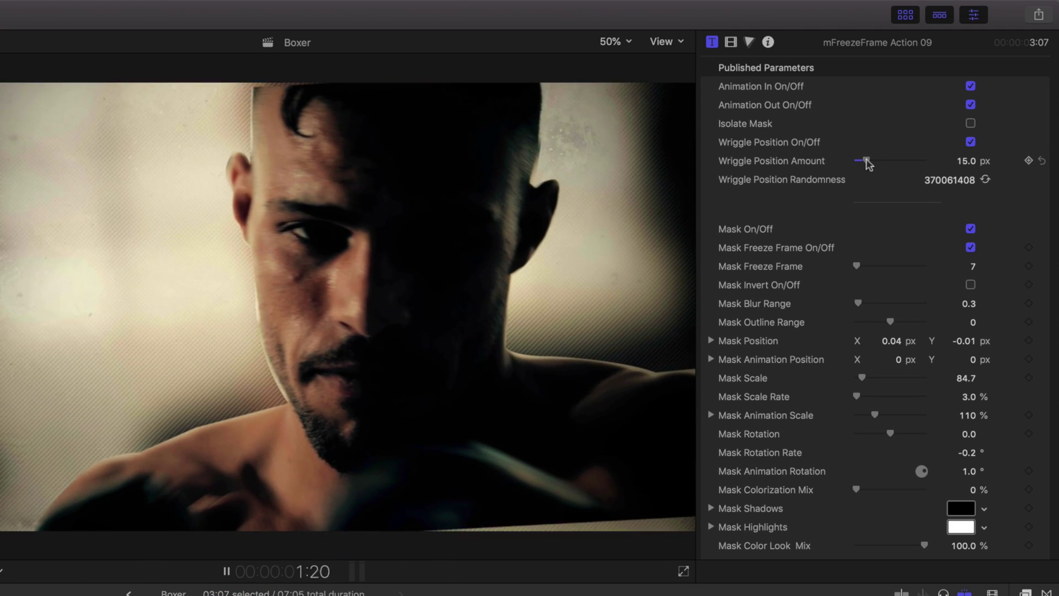
pyautogui.press('space')
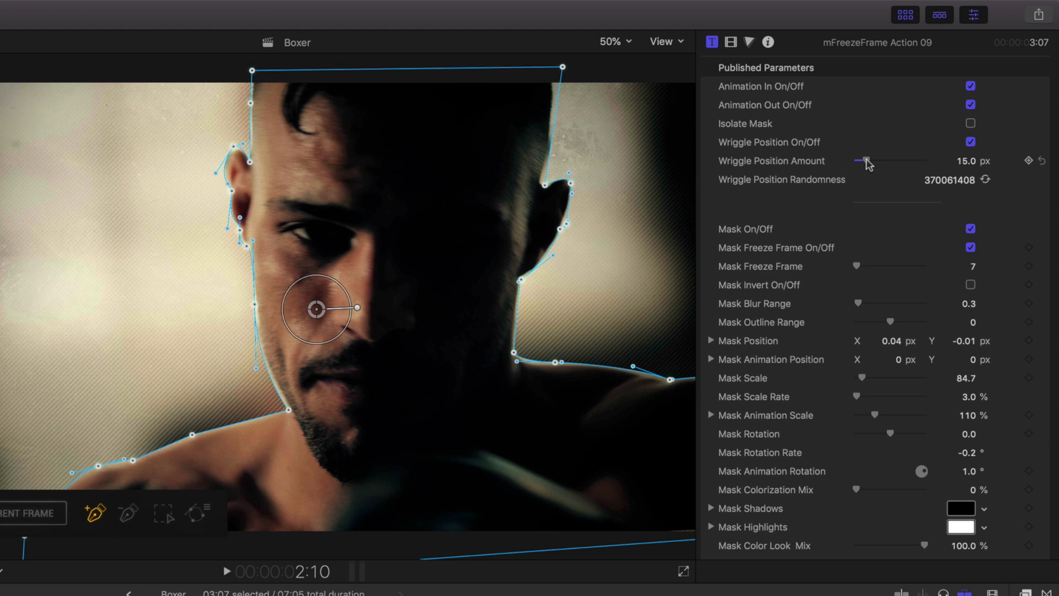
pyautogui.click(969, 229)
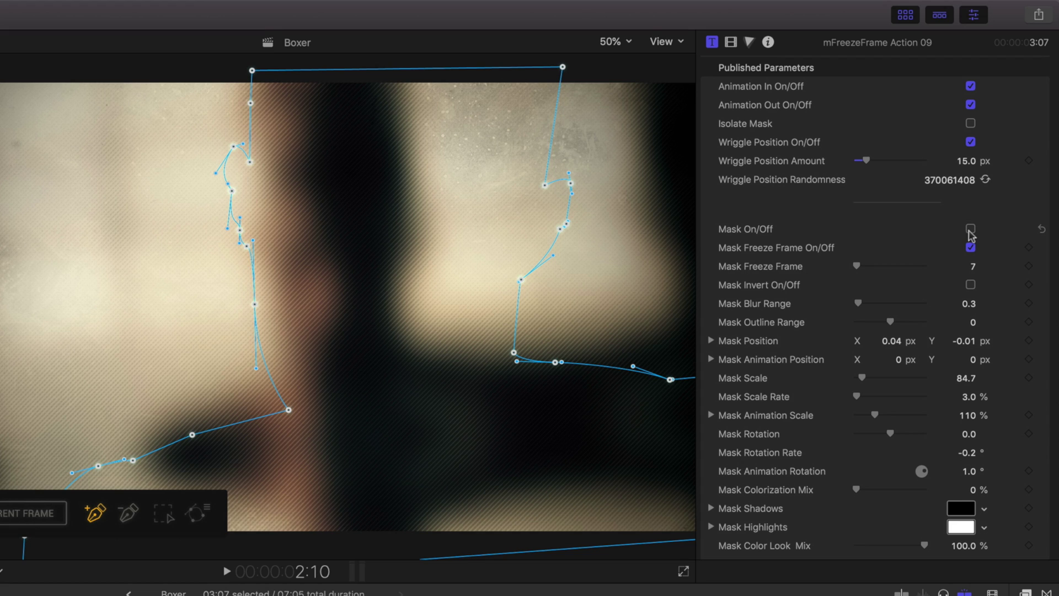
pyautogui.click(970, 229)
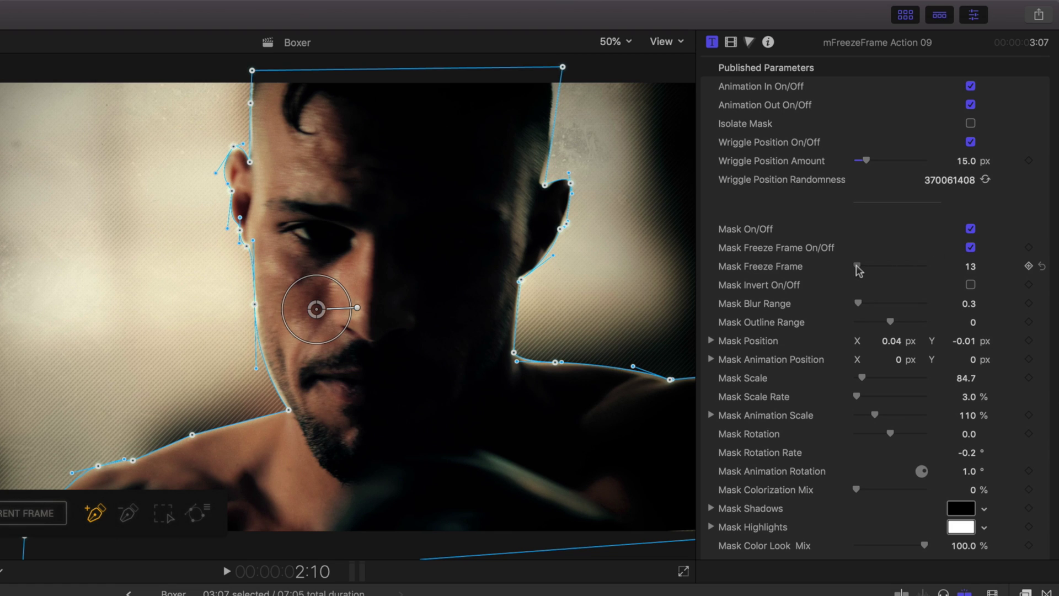
# - Set Mask Freeze Frame to 7
pyautogui.moveTo(857, 270); pyautogui.dragTo(855, 268)
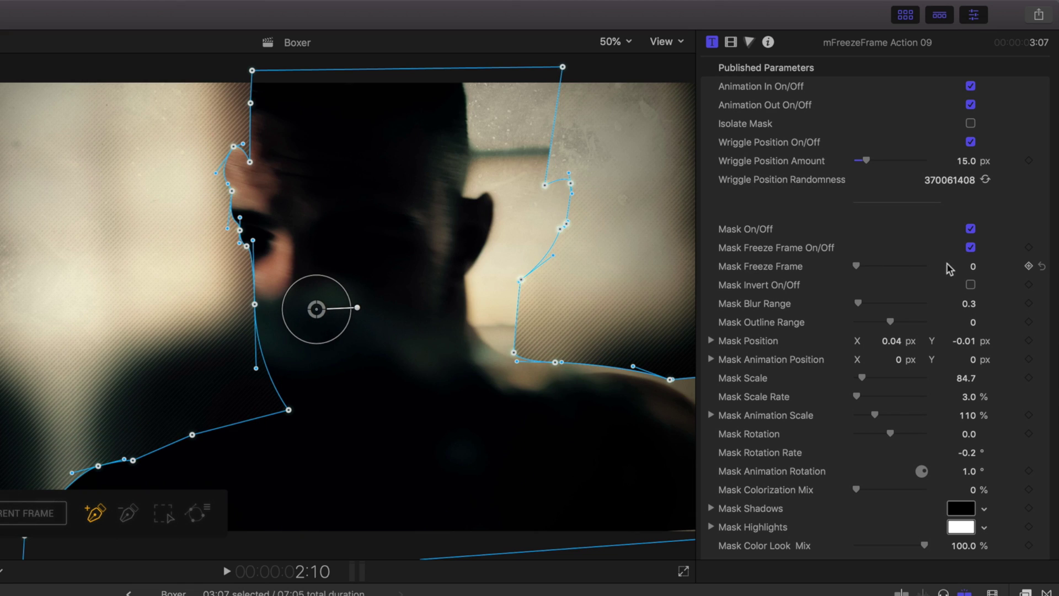
pyautogui.click(972, 269)
pyautogui.write('7')
pyautogui.press('Return')
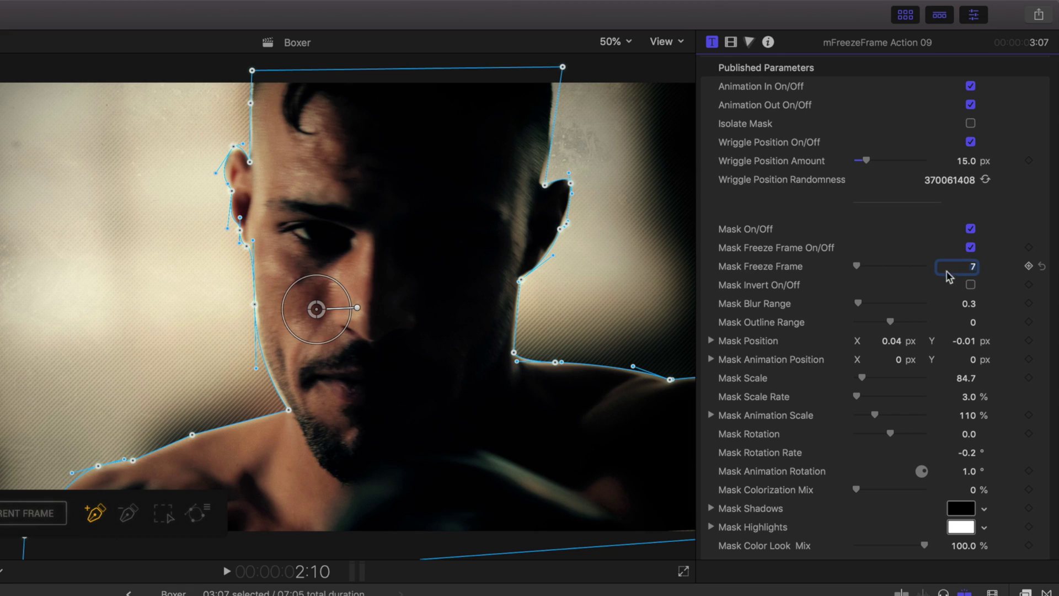
# - Add more mask edge blur and shift the mask horizontally to -3.9 px
pyautogui.moveTo(858, 303); pyautogui.dragTo(900, 309)
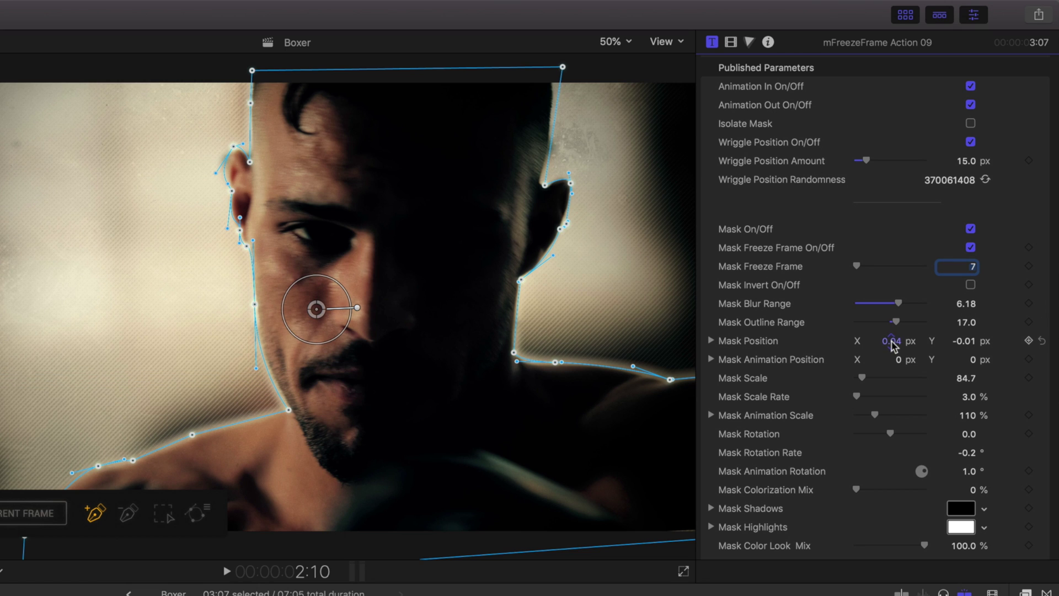
pyautogui.moveTo(891, 340); pyautogui.dragTo(897, 364)
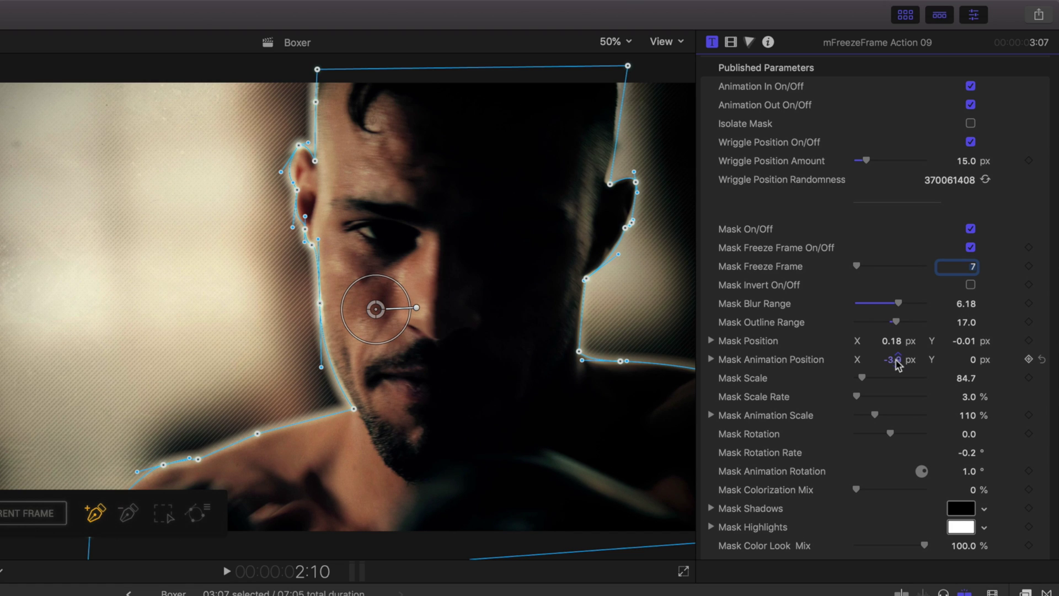
pyautogui.moveTo(862, 378); pyautogui.dragTo(861, 378)
# - Set Mask Scale Rate to 3% and Mask Scale to 101
pyautogui.click(969, 398)
pyautogui.write('7')
pyautogui.press('Return')
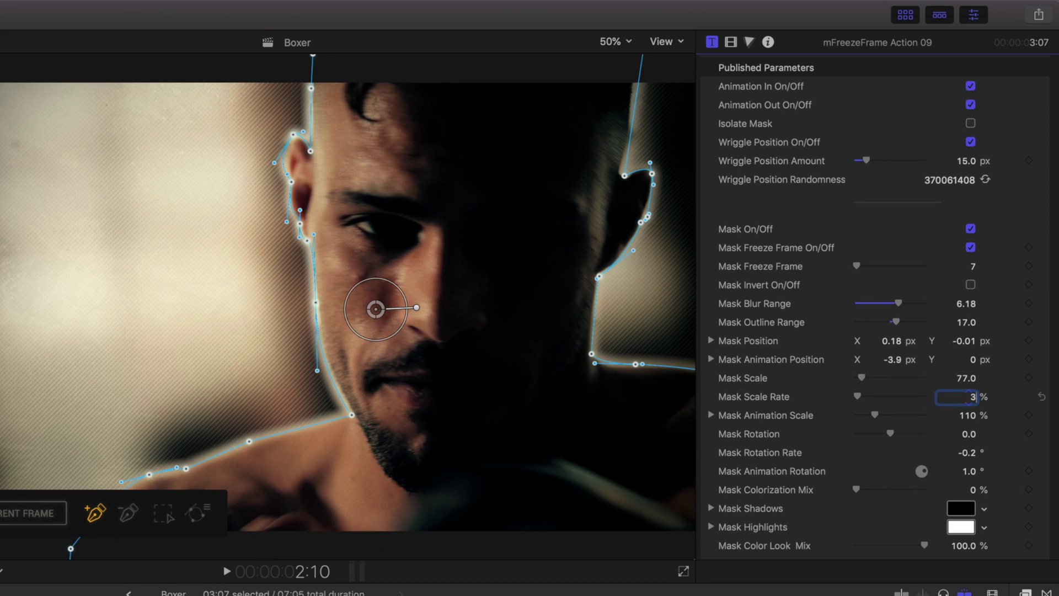
pyautogui.write('3')
pyautogui.press('Return')
pyautogui.click(965, 381)
pyautogui.write('110')
pyautogui.press('Return')
pyautogui.write('101')
pyautogui.press('Return')
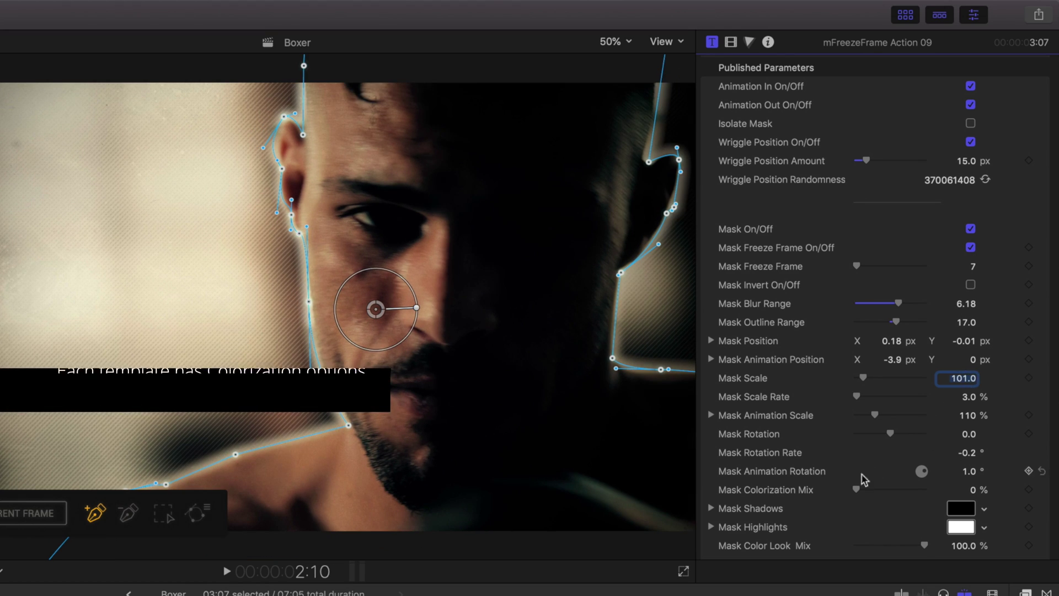
# - Colorize the mask about 39% with olive shadows, yellow highlights, shadows 0 and gamma 1.22
pyautogui.moveTo(855, 489); pyautogui.dragTo(883, 491)
pyautogui.scroll(-5, 884, 496)
pyautogui.click(961, 350)
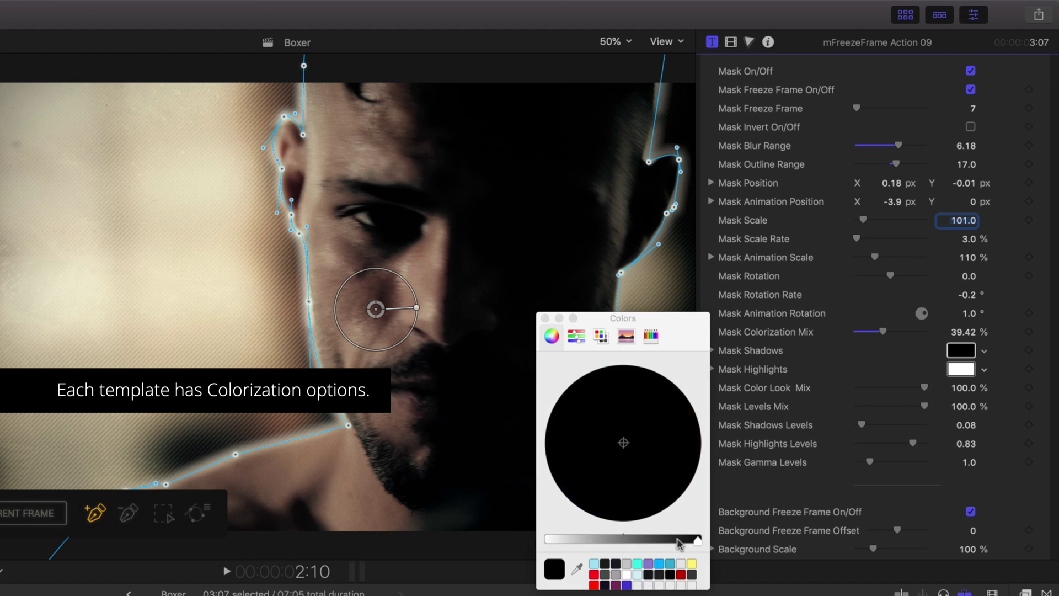
pyautogui.click(648, 406)
pyautogui.click(602, 406)
pyautogui.click(545, 318)
pyautogui.moveTo(862, 425); pyautogui.dragTo(856, 424)
pyautogui.moveTo(871, 463); pyautogui.dragTo(873, 462)
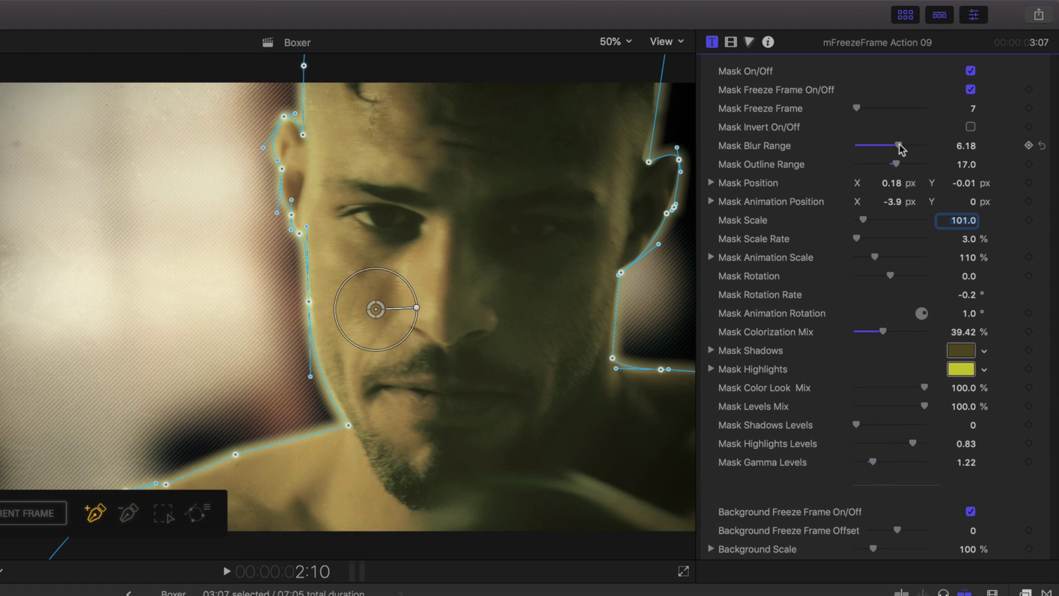
# - Adjust mask blur range, set background rotation to 7°, blur 400, larger low-contrast stripes
pyautogui.moveTo(898, 145); pyautogui.dragTo(864, 145)
pyautogui.scroll(-7, 1046, 247)
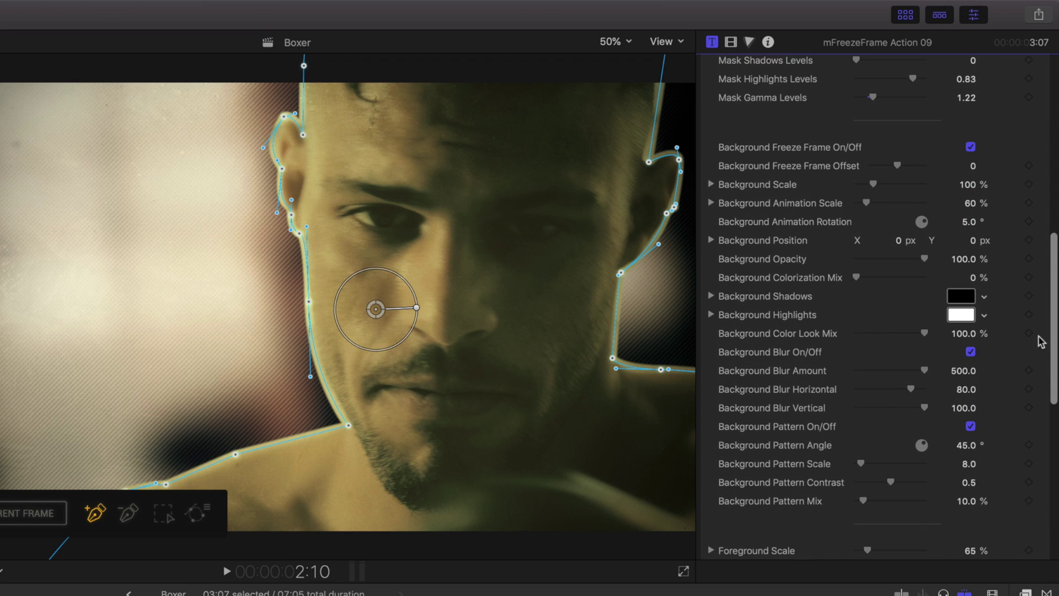
pyautogui.moveTo(872, 184); pyautogui.dragTo(875, 187)
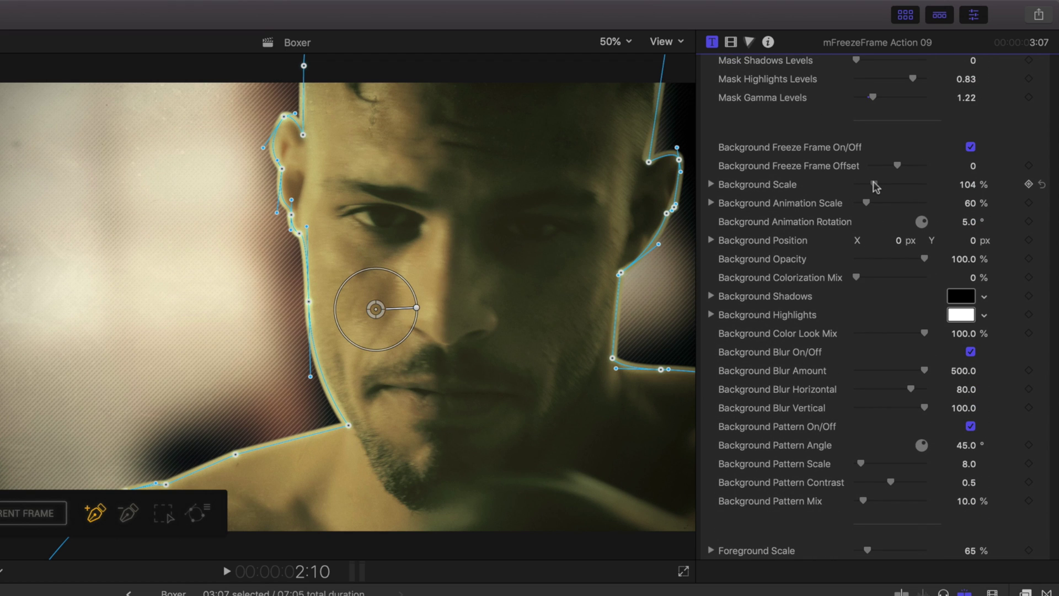
pyautogui.moveTo(969, 221); pyautogui.dragTo(969, 222)
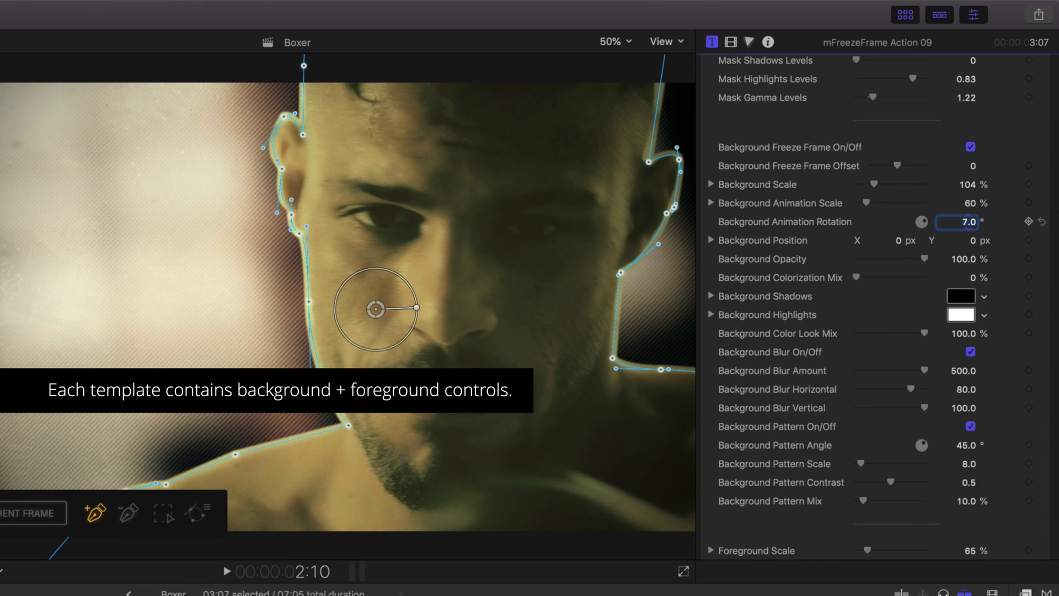
pyautogui.moveTo(963, 371); pyautogui.dragTo(964, 368)
pyautogui.moveTo(860, 463); pyautogui.dragTo(881, 506)
# - Set foreground scale to 66% with cream shadows and dark olive highlights
pyautogui.scroll(-10, 1037, 469)
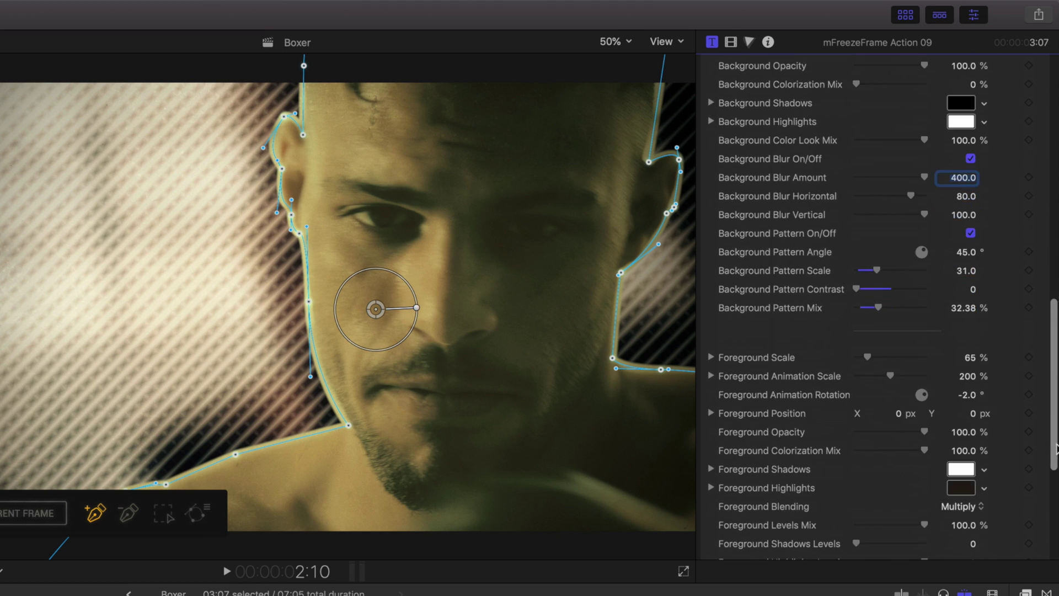
pyautogui.click(866, 220)
pyautogui.click(960, 331)
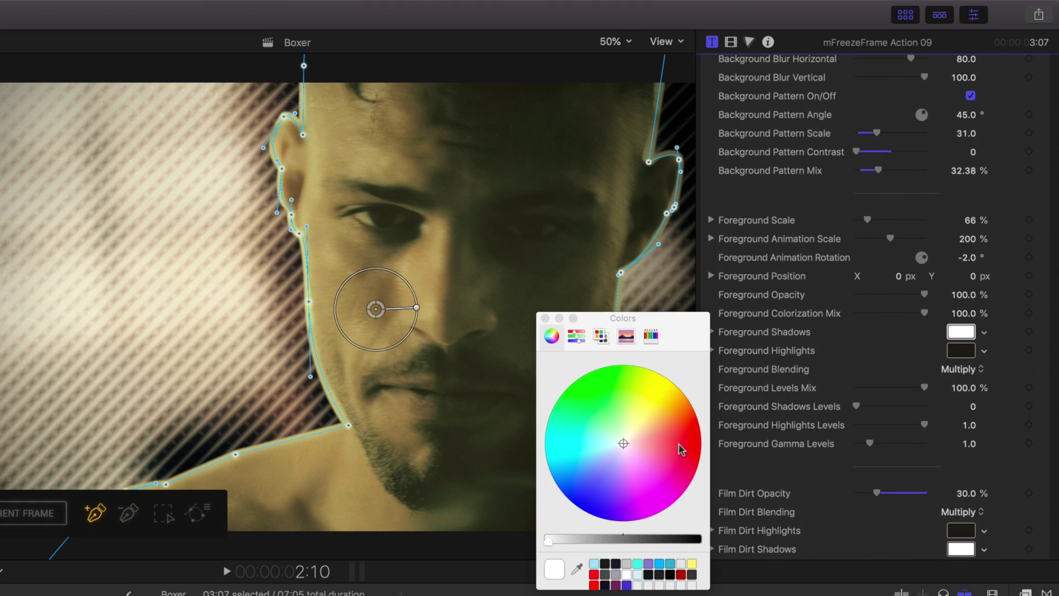
pyautogui.moveTo(681, 444); pyautogui.dragTo(627, 444)
pyautogui.click(960, 350)
pyautogui.click(970, 353)
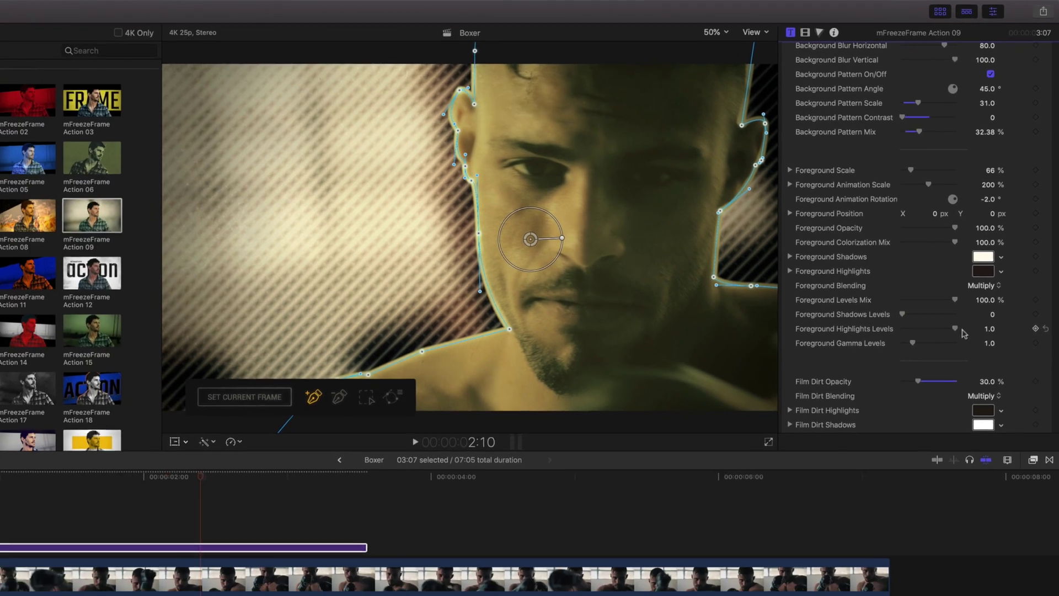
# - Raise foreground gamma to 1.65, film dirt opacity to 49.14% and vignette to 82.86%
pyautogui.moveTo(870, 444); pyautogui.dragTo(881, 448)
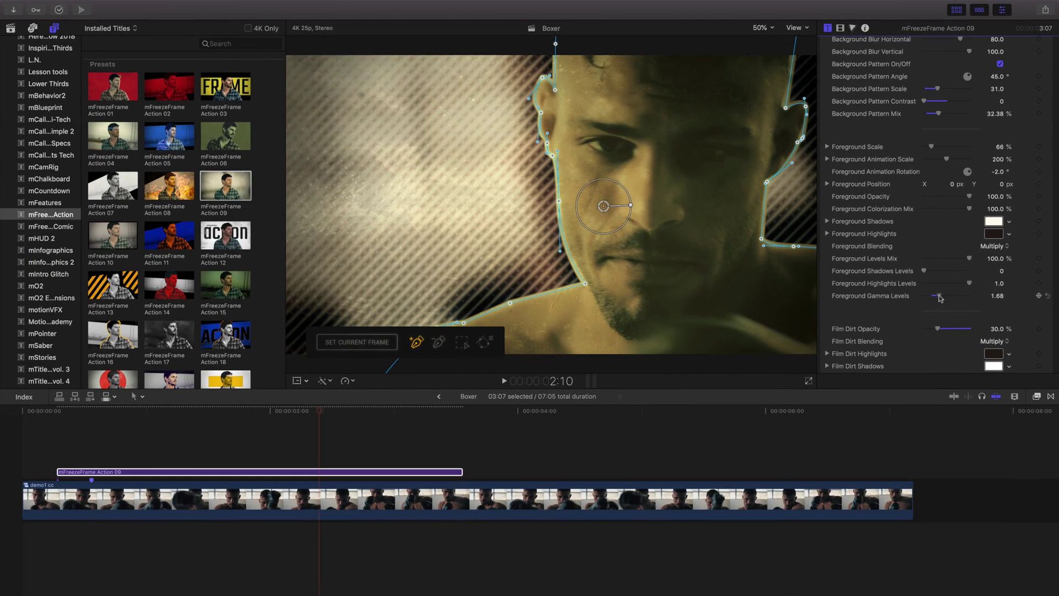
pyautogui.scroll(-5, 1049, 266)
pyautogui.moveTo(937, 248); pyautogui.dragTo(946, 249)
pyautogui.moveTo(958, 361); pyautogui.dragTo(962, 362)
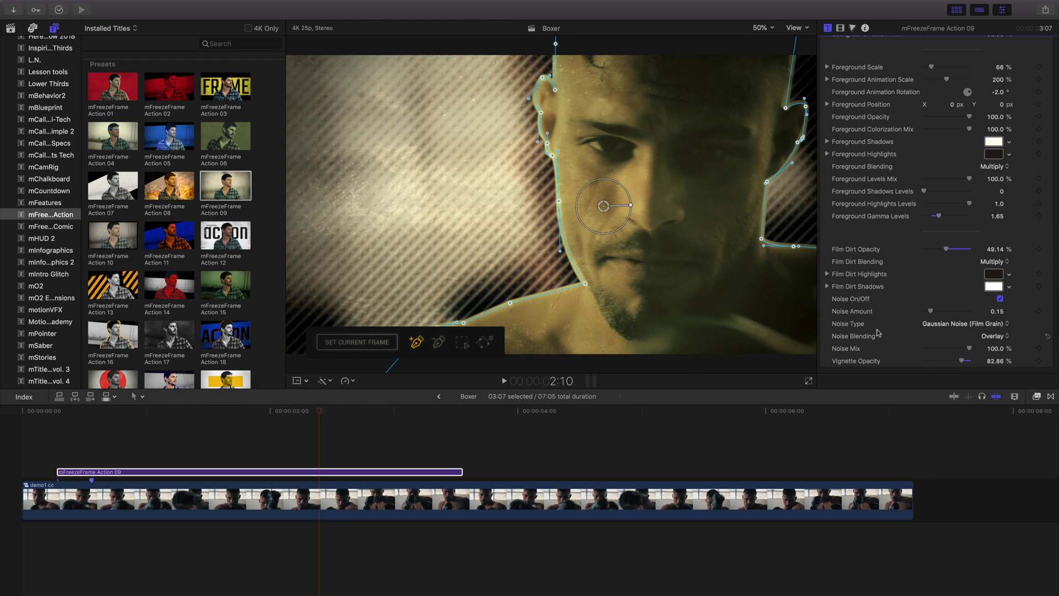
pyautogui.scroll(-10, 261, 219)
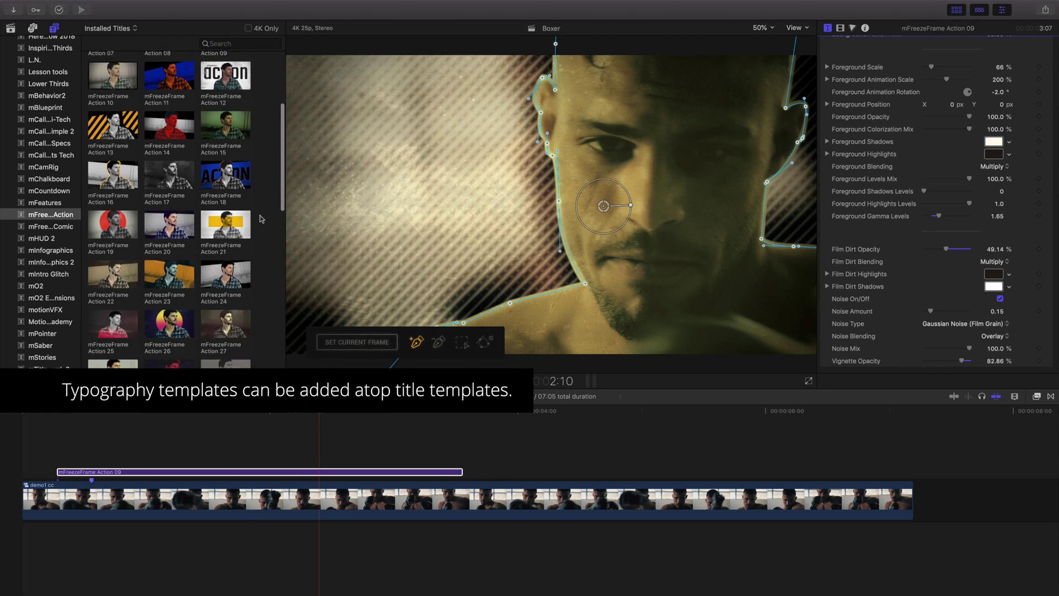
pyautogui.scroll(-8, 261, 218)
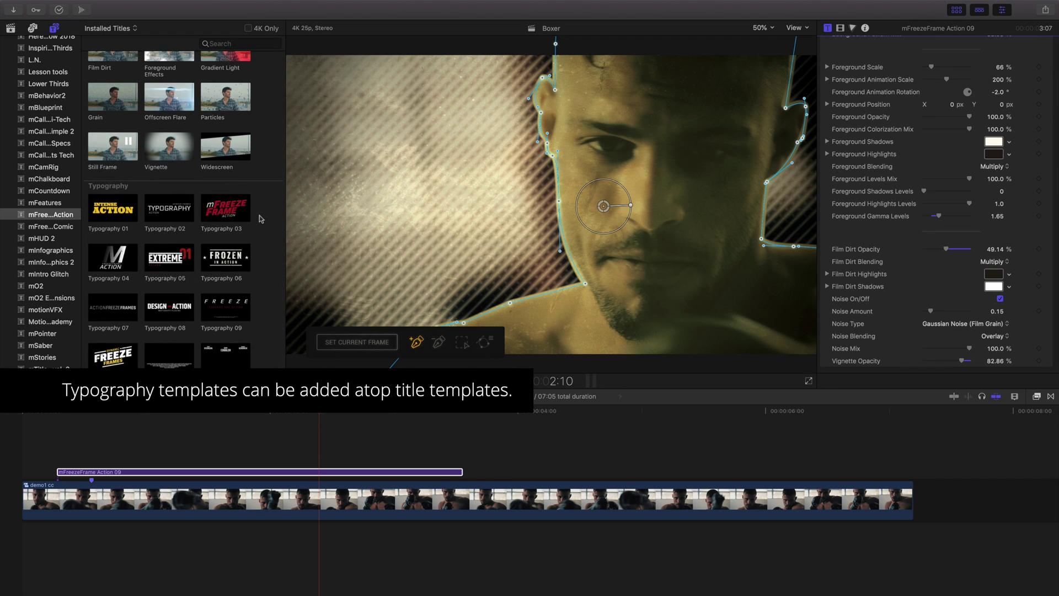
# - Add Typography 02 above Action 09, trim it to the freeze frame, and adjust header size
pyautogui.moveTo(168, 208); pyautogui.dragTo(65, 448)
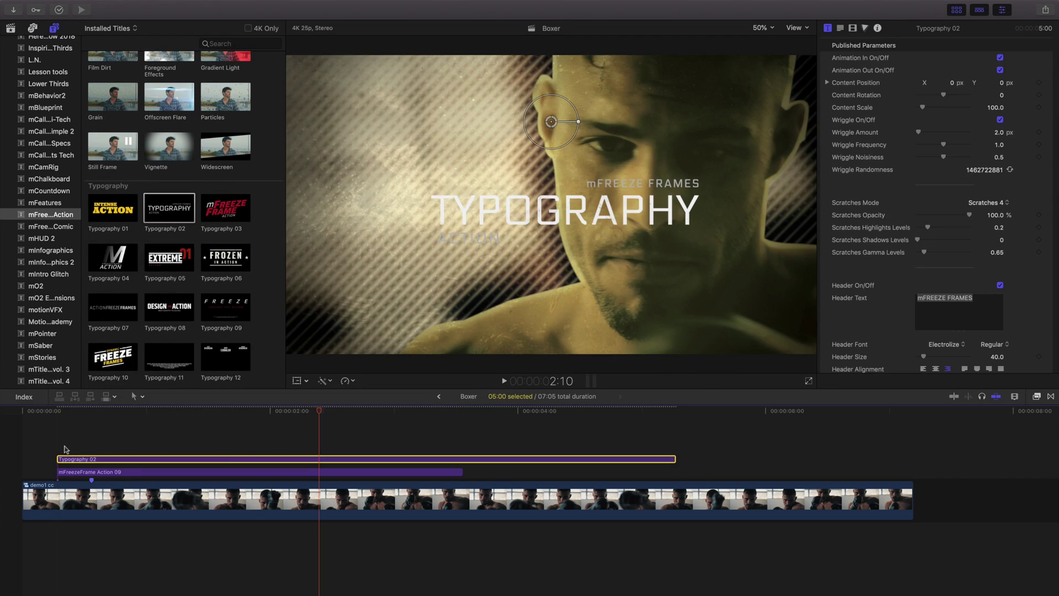
pyautogui.moveTo(674, 459); pyautogui.dragTo(462, 458)
pyautogui.moveTo(550, 122); pyautogui.dragTo(429, 127)
pyautogui.scroll(-5, 937, 248)
pyautogui.moveTo(923, 215); pyautogui.dragTo(928, 215)
pyautogui.moveTo(946, 265); pyautogui.dragTo(932, 265)
# - Replace the title text with the fighter's name in dark red Freshman font
pyautogui.tripleClick(937, 347)
pyautogui.scroll(-3, 938, 248)
pyautogui.click(948, 283)
pyautogui.click(800, 442)
pyautogui.click(1008, 356)
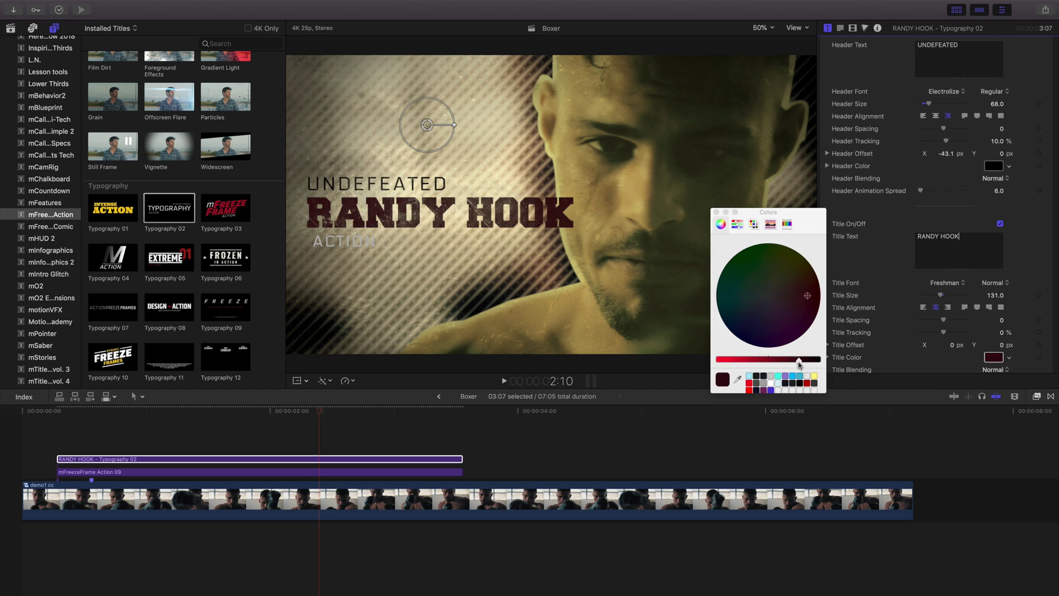
pyautogui.click(808, 298)
pyautogui.scroll(8, 901, 292)
pyautogui.scroll(10, 279, 70)
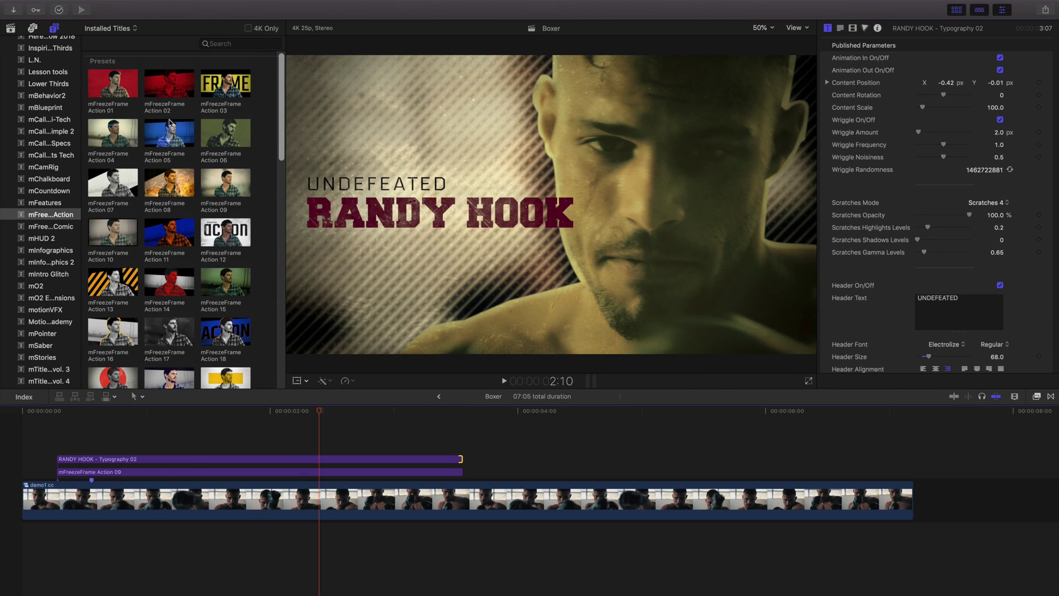
# - Replace the Action 09 freeze-frame title with mFreezeFrame Action 05
pyautogui.scroll(1, 162, 129)
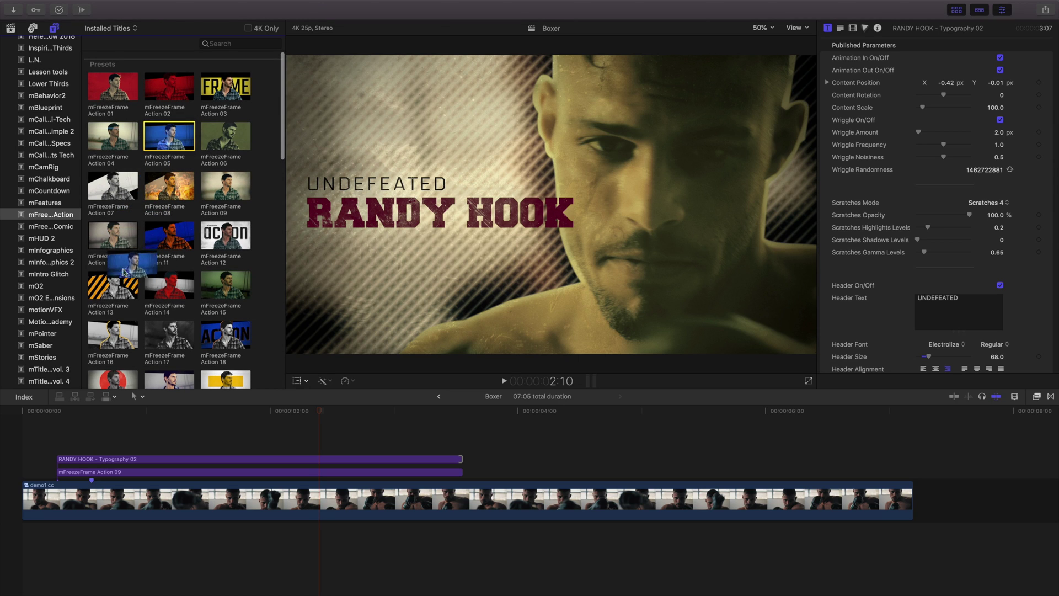
pyautogui.moveTo(118, 376); pyautogui.dragTo(65, 476)
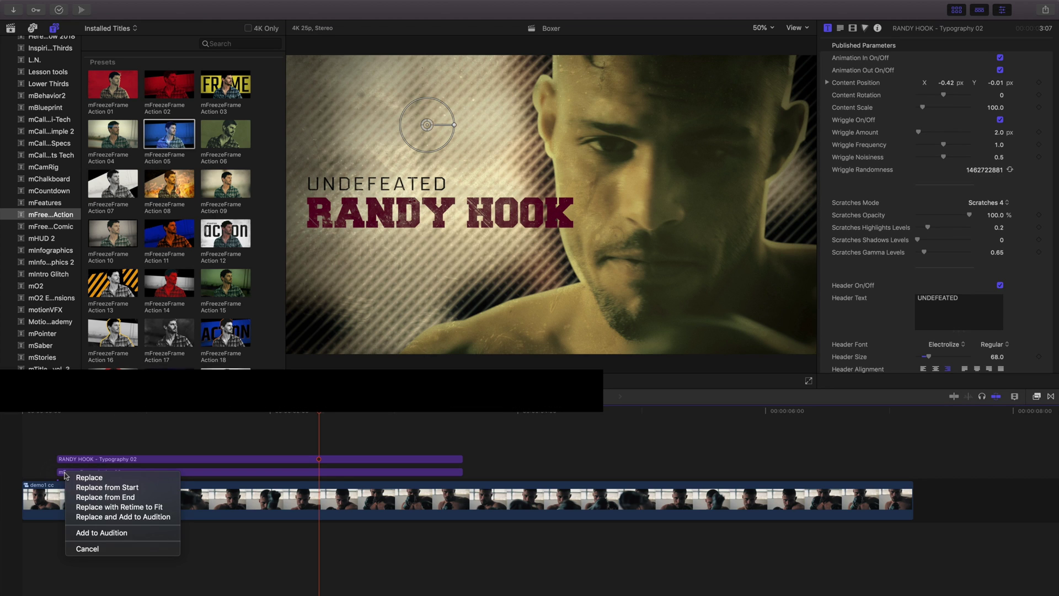
pyautogui.click(88, 477)
# - Extend the Typography title to match Action 05 and play back from the start
pyautogui.moveTo(462, 459); pyautogui.dragTo(674, 456)
pyautogui.press('Home')
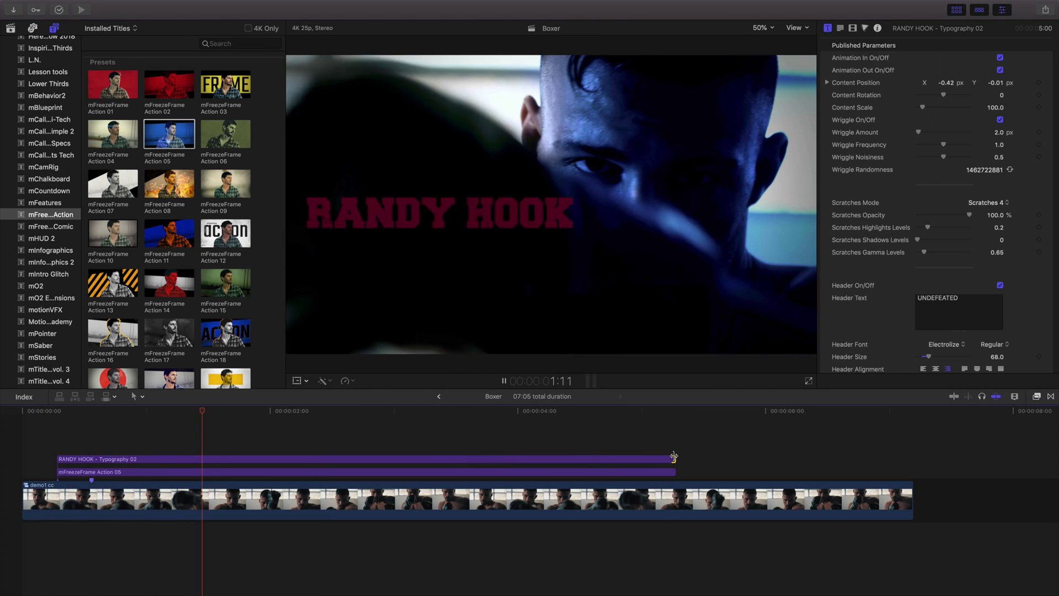
pyautogui.press('space')
pyautogui.hotkey('shift', 'Right')
pyautogui.hotkey('shift', 'Right')
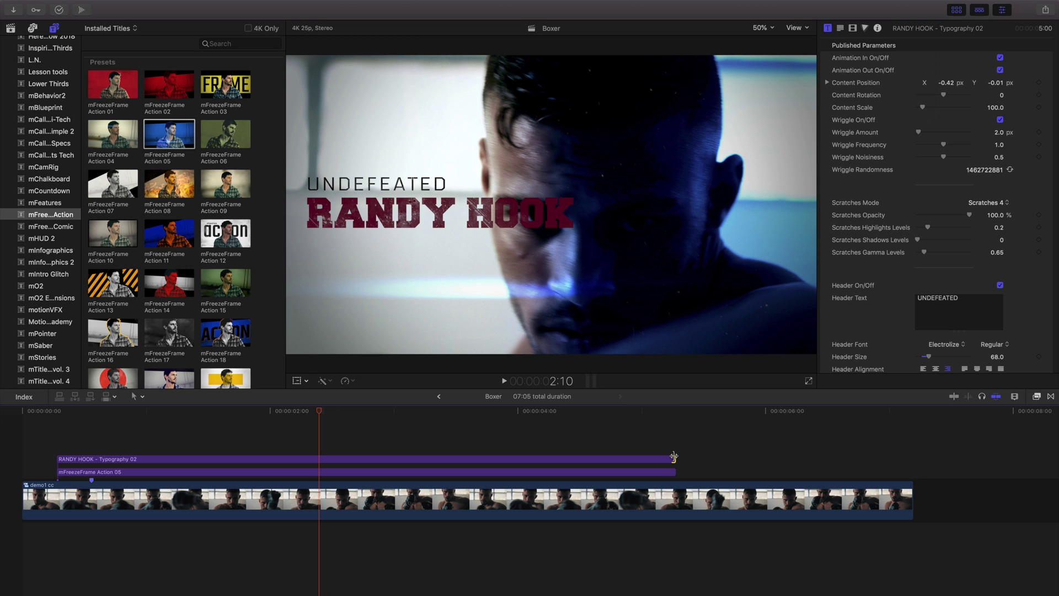
# - Freeze the Action 05 clip at 00:00:00:14 with Set Current Frame
pyautogui.click(147, 418)
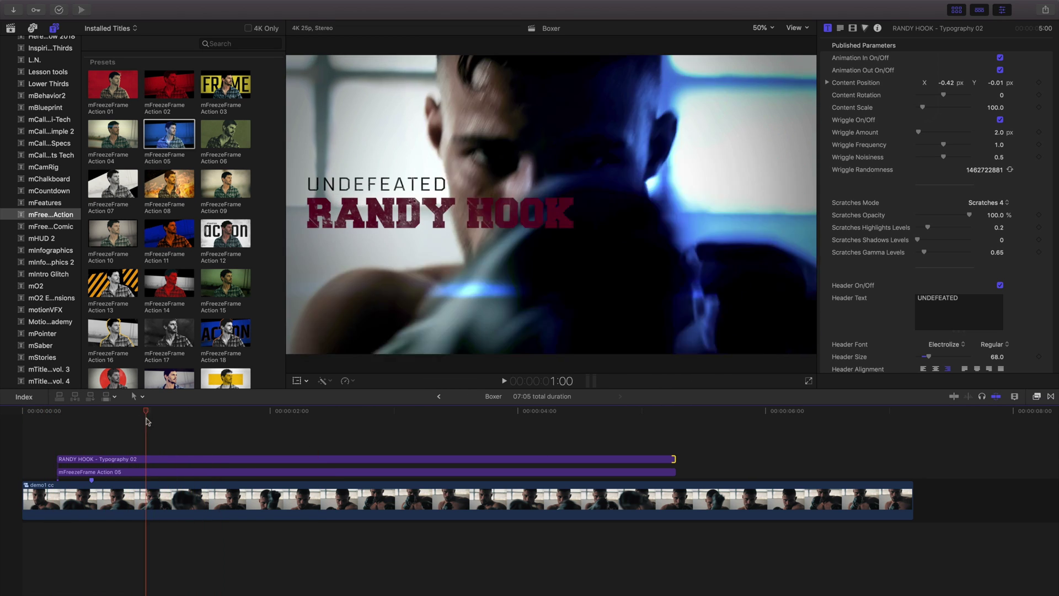
pyautogui.click(93, 424)
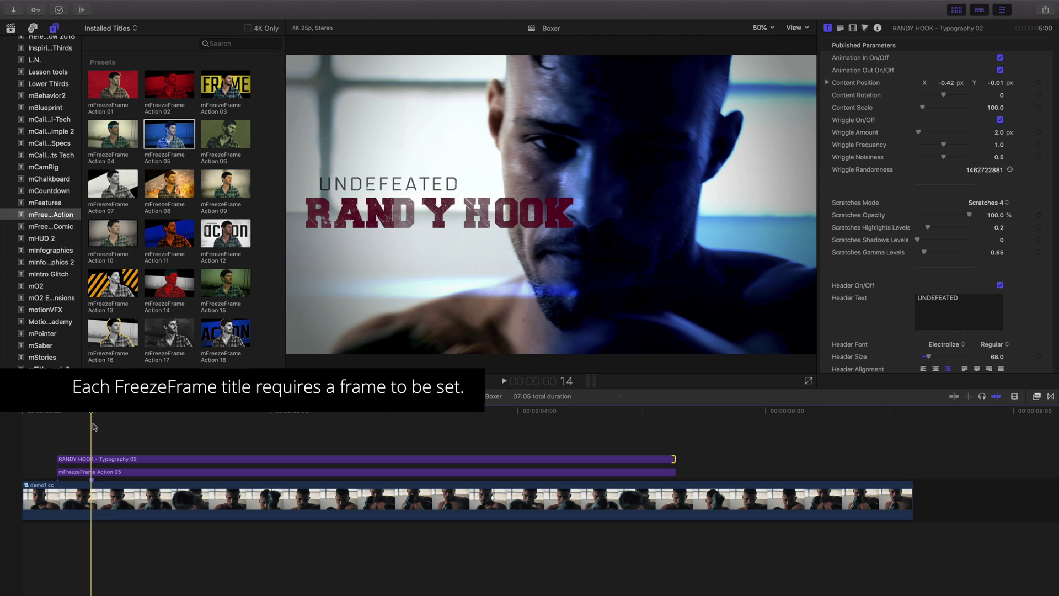
pyautogui.click(99, 473)
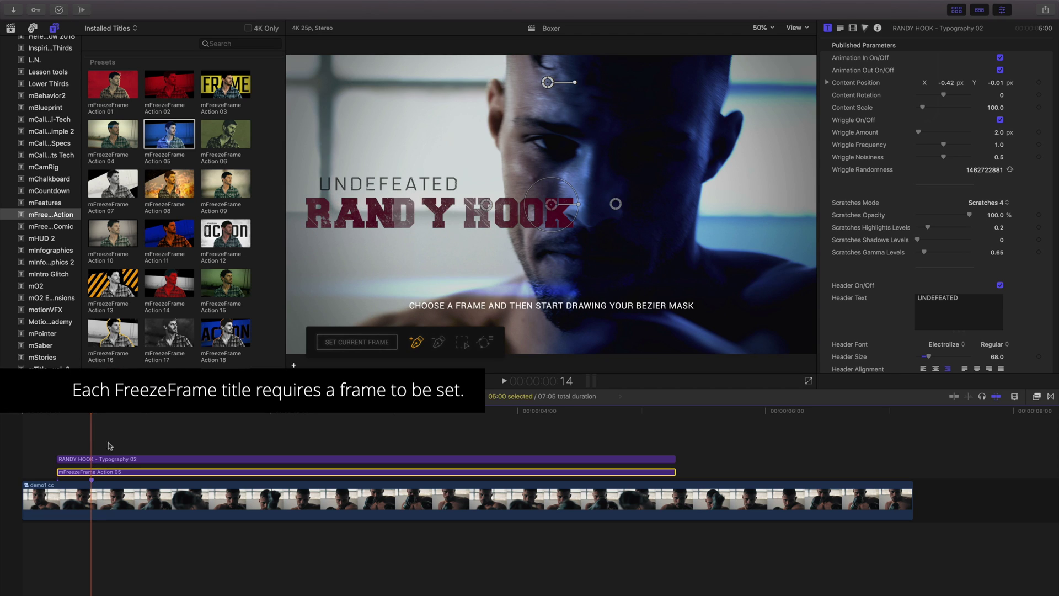
pyautogui.click(342, 343)
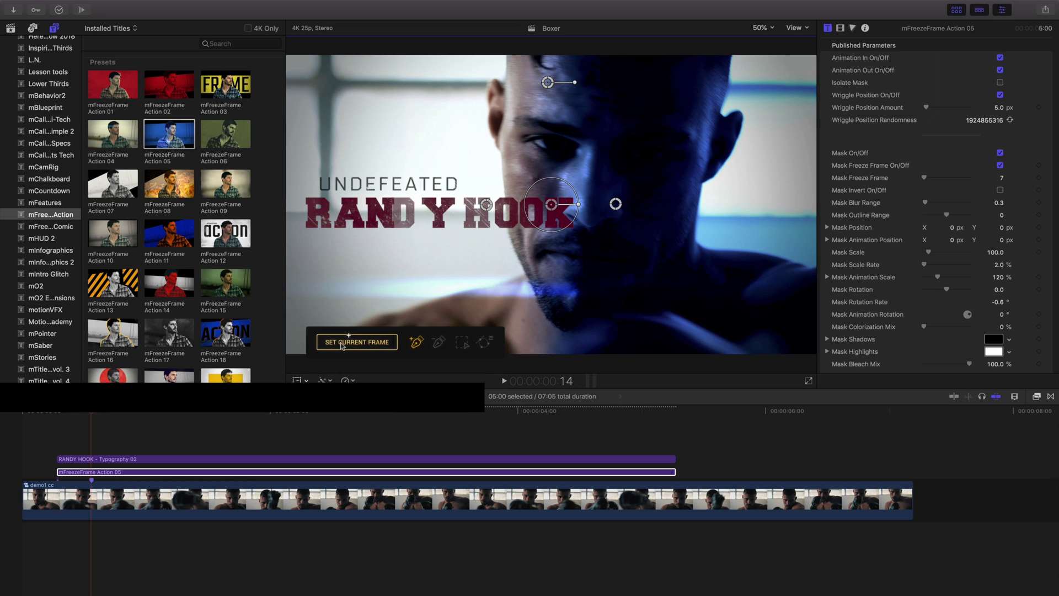
# - Load the saved Boxer.msk mask onto the clip and adjust the flare settings
pyautogui.click(484, 342)
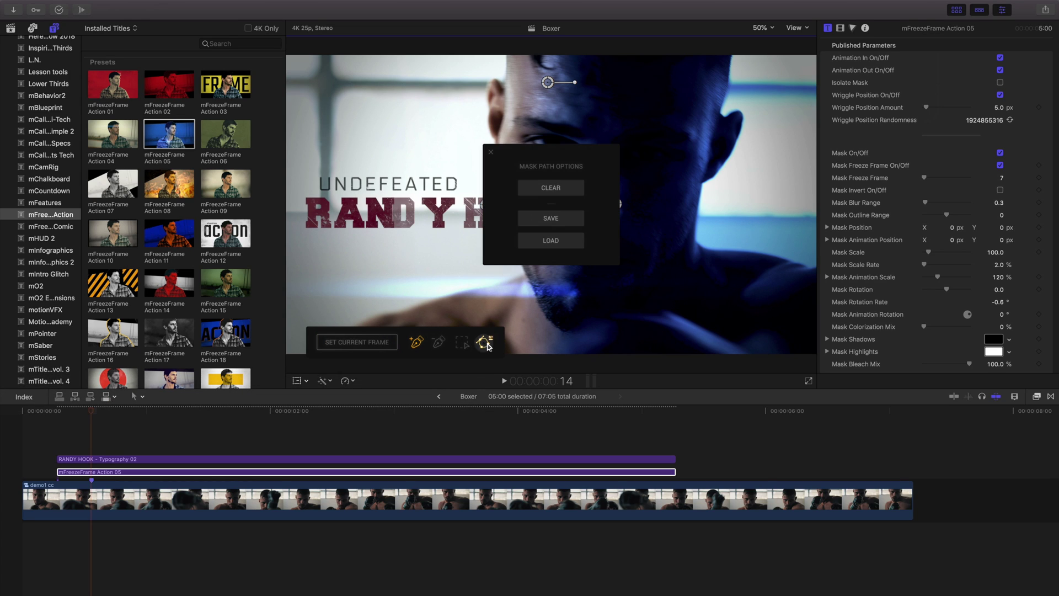
pyautogui.click(538, 243)
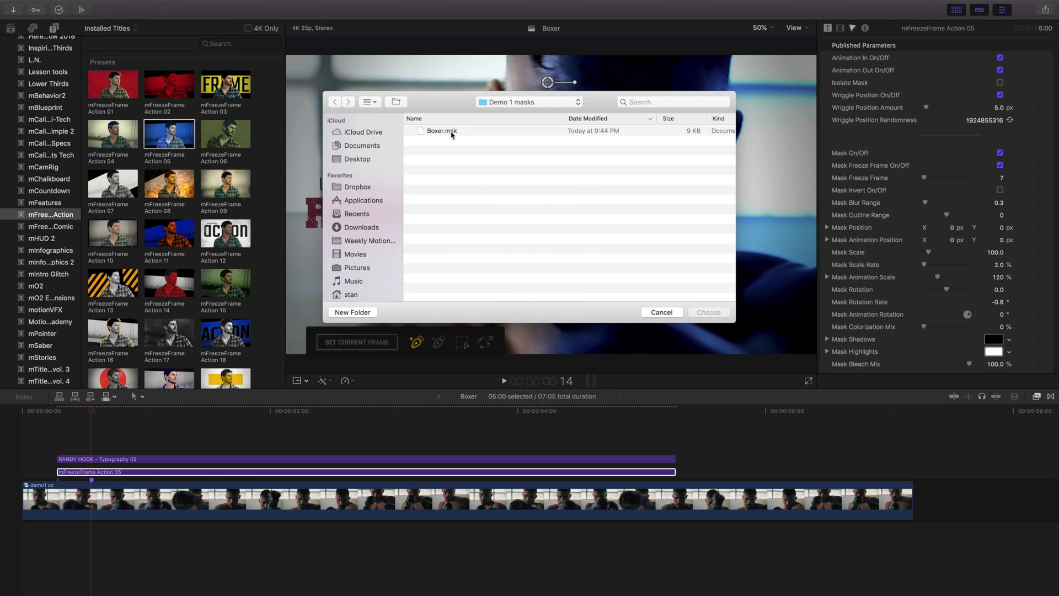
pyautogui.click(452, 132)
pyautogui.click(708, 312)
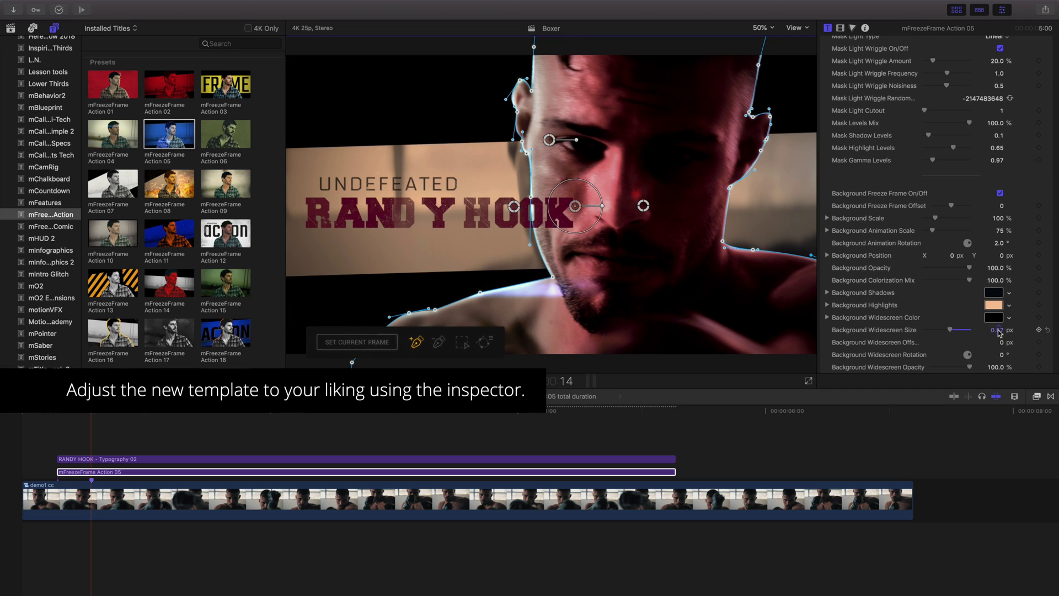
pyautogui.scroll(-3, 996, 313)
pyautogui.scroll(-10, 996, 314)
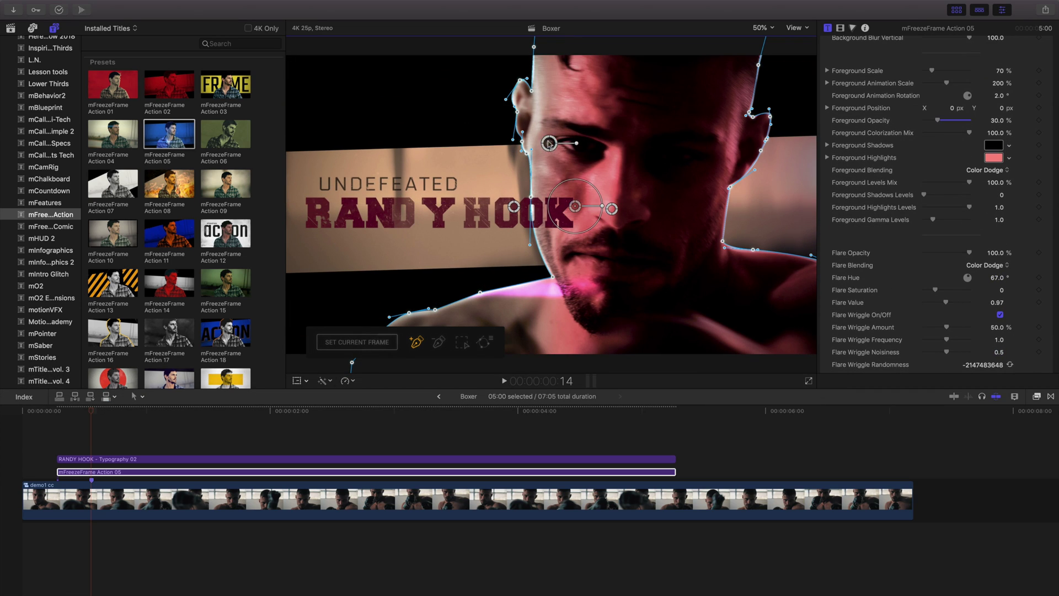
pyautogui.scroll(-3, 938, 232)
pyautogui.moveTo(935, 224); pyautogui.dragTo(928, 225)
pyautogui.moveTo(969, 188); pyautogui.dragTo(940, 189)
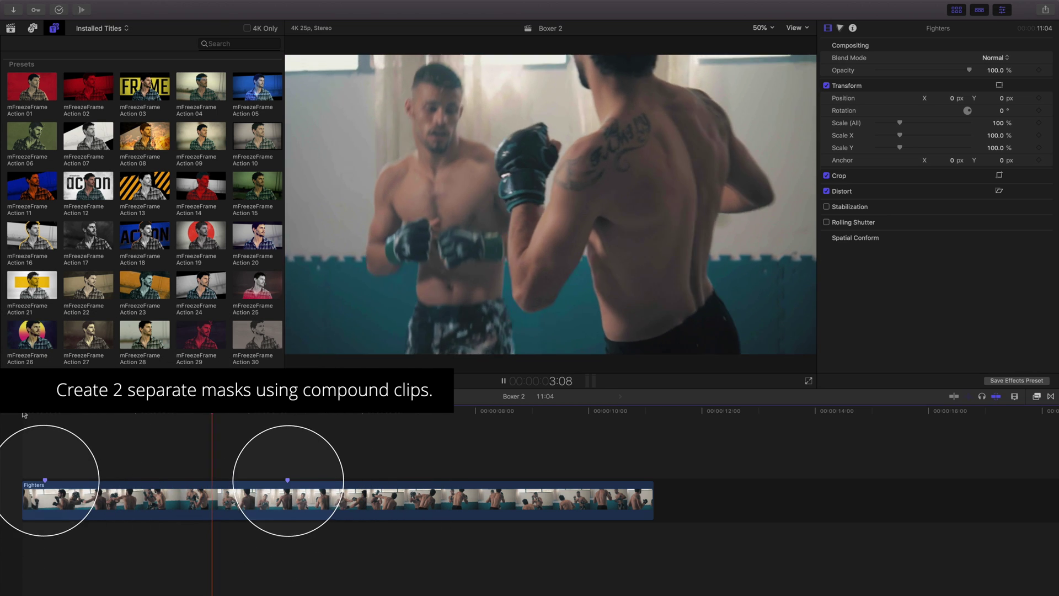
# - Place mFreezeFrame Action 01 over Fighters at the first marker and freeze frame 10
pyautogui.press('space')
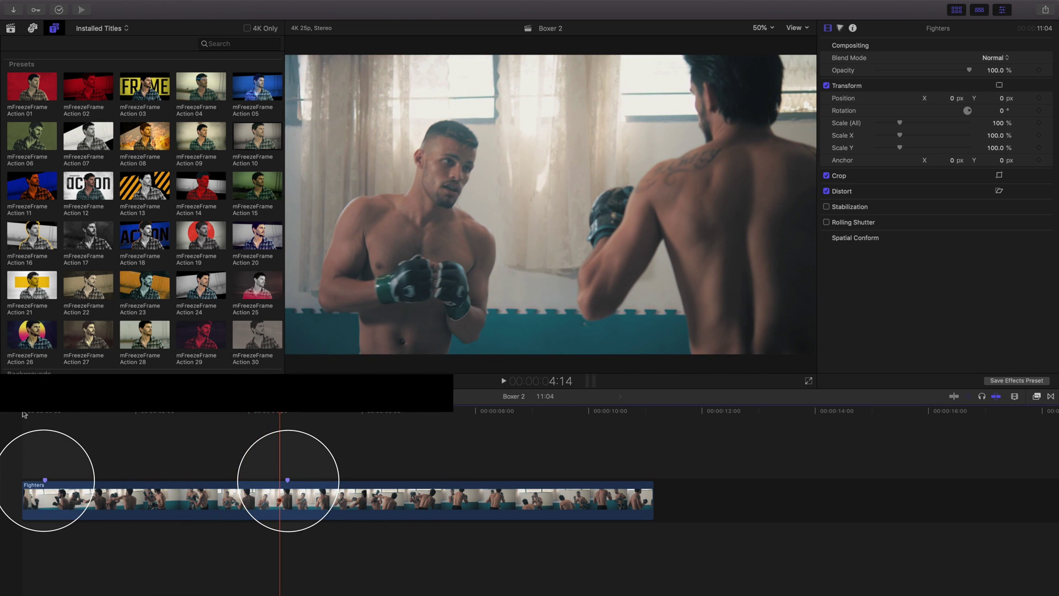
pyautogui.click(47, 411)
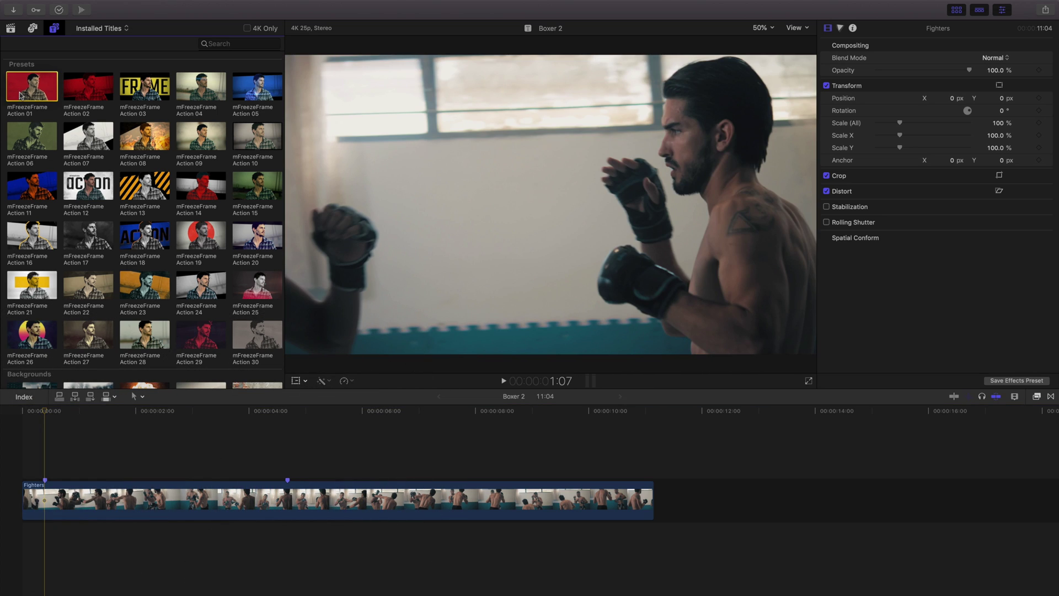
pyautogui.moveTo(19, 95); pyautogui.dragTo(25, 492)
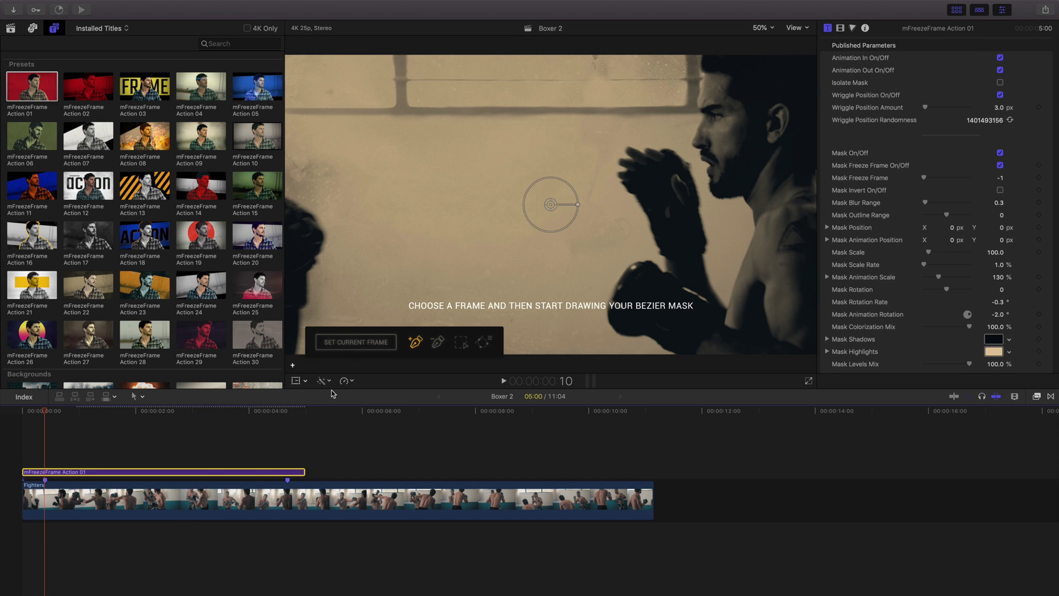
pyautogui.click(350, 344)
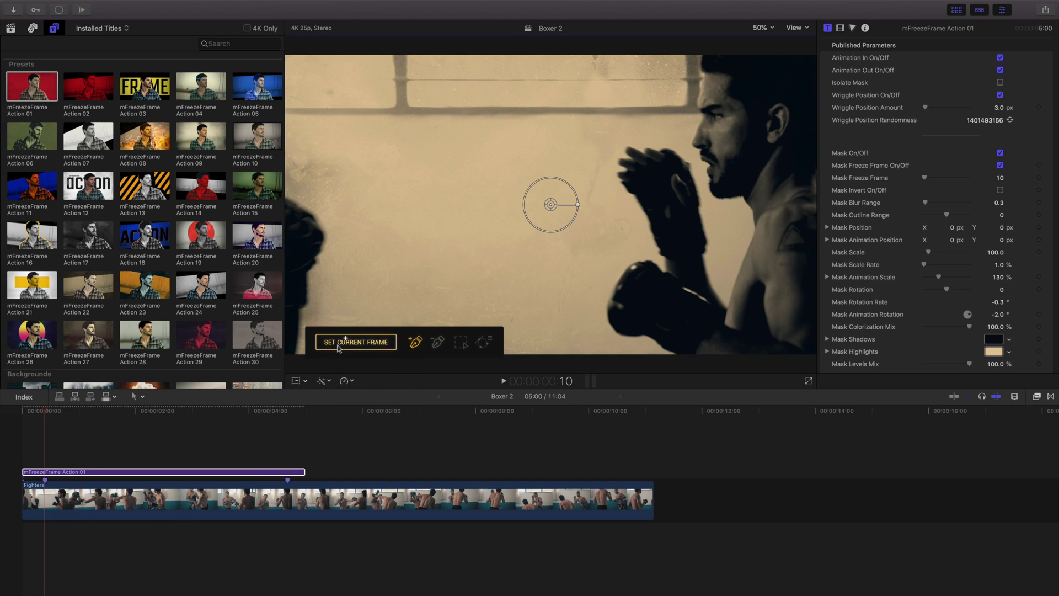
# - Set Mask Scale to 71, zoom the viewer to 150%, and begin the bezier mask
pyautogui.moveTo(928, 252); pyautogui.dragTo(927, 253)
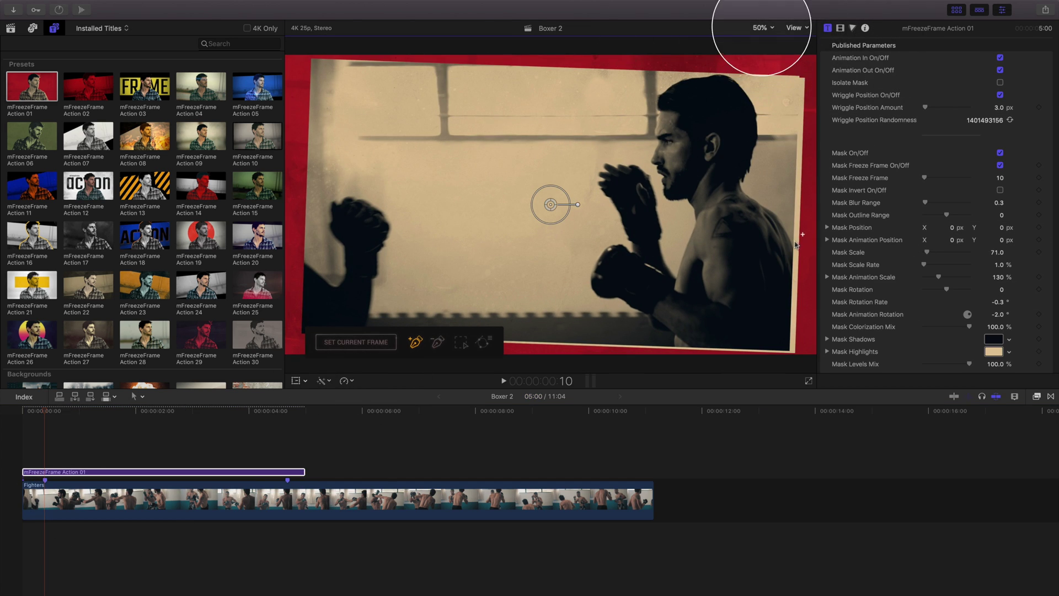
pyautogui.click(764, 27)
pyautogui.click(777, 89)
pyautogui.hscroll(10, 761, 221)
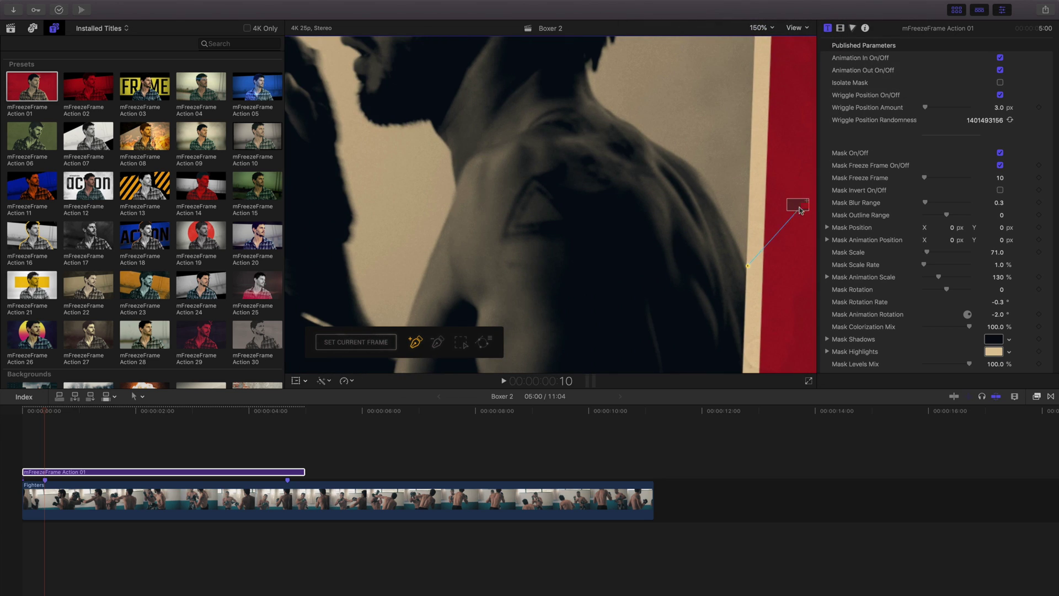
pyautogui.scroll(-10, 803, 208)
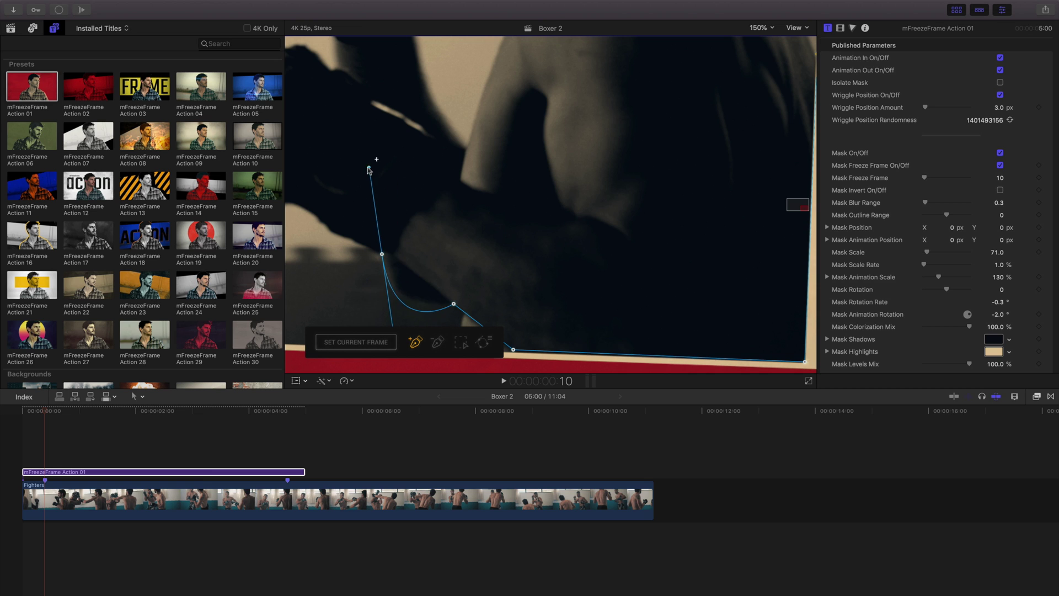
pyautogui.moveTo(403, 336); pyautogui.dragTo(714, 345)
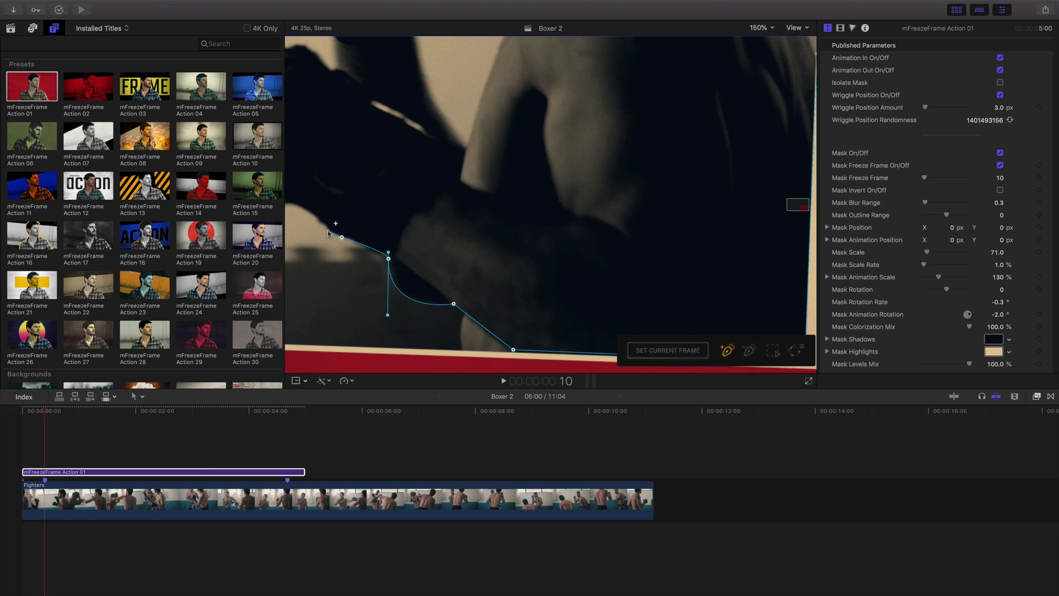
# - Set Mask Scale to 86 and mask colorization mix to 40%
pyautogui.hscroll(-10, 554, 214)
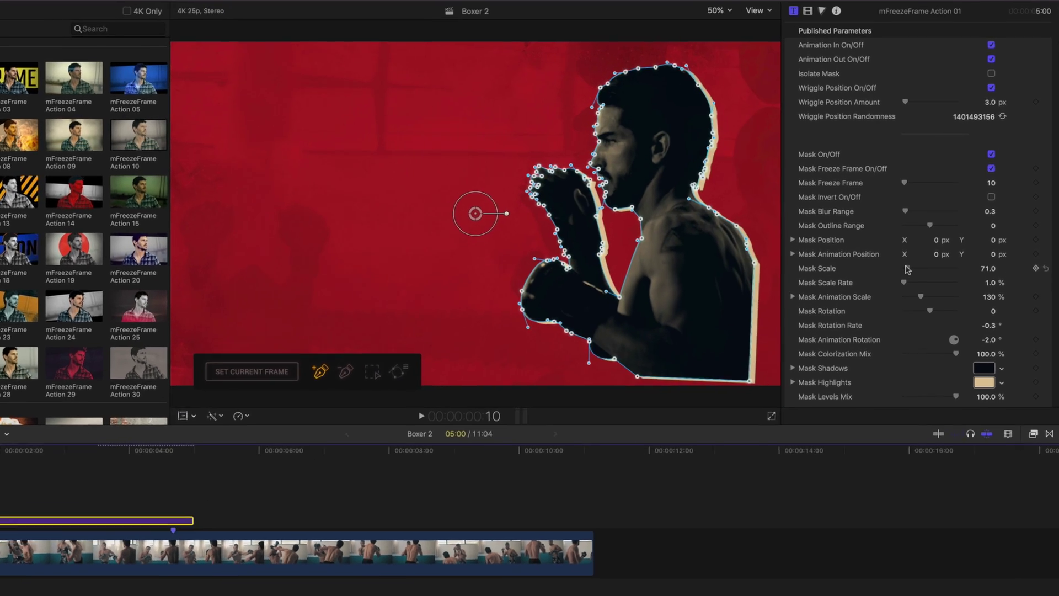
pyautogui.moveTo(907, 268); pyautogui.dragTo(910, 268)
pyautogui.moveTo(990, 354); pyautogui.dragTo(985, 355)
pyautogui.write('40')
# - Give the mask an orange outline and isolate the boxer on black
pyautogui.scroll(-5, 872, 373)
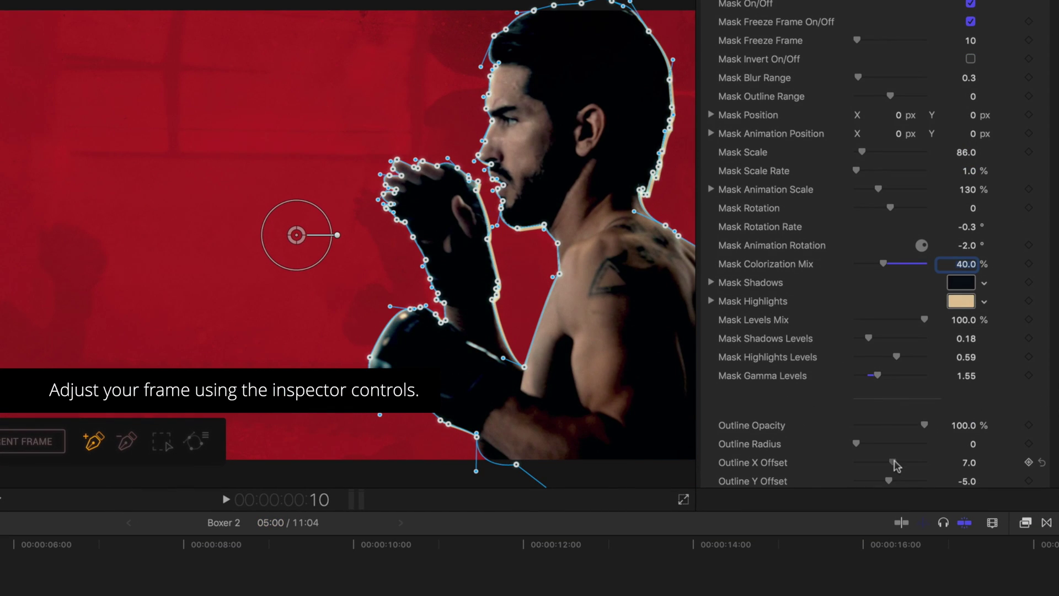
pyautogui.scroll(-4, 894, 463)
pyautogui.click(961, 409)
pyautogui.click(689, 373)
pyautogui.click(548, 248)
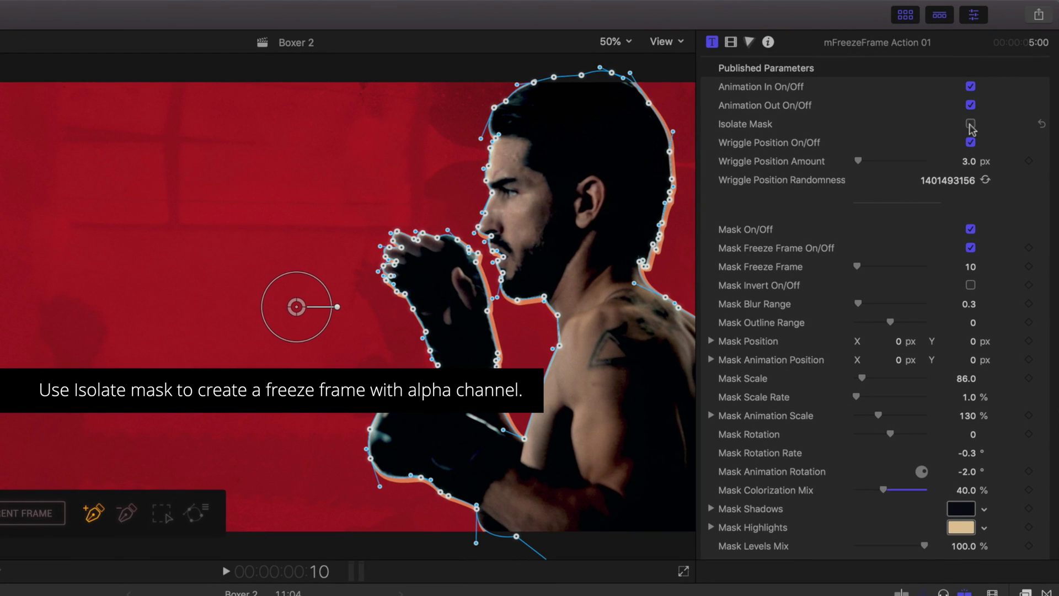
pyautogui.click(970, 124)
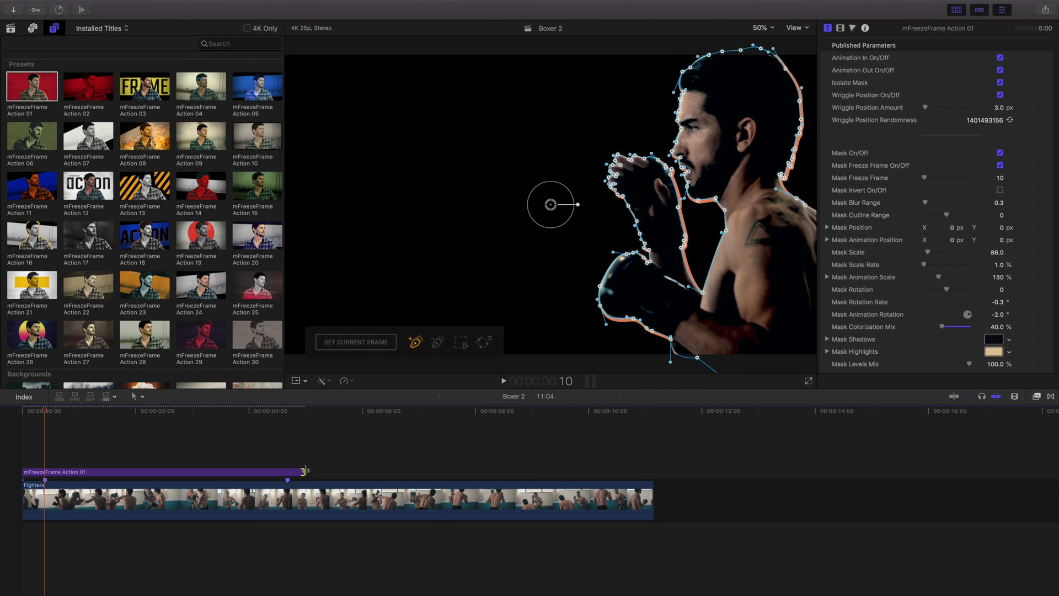
# - Extend the title to the full Fighters length and duplicate the Fighters clip after it
pyautogui.moveTo(305, 470); pyautogui.dragTo(653, 470)
pyautogui.click(457, 500)
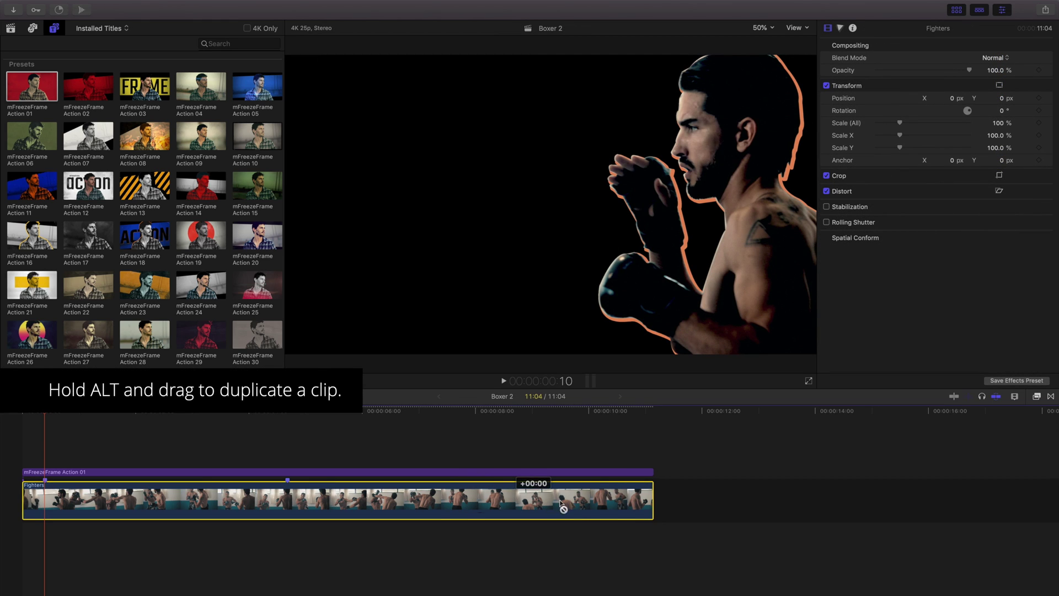
pyautogui.moveTo(561, 502); pyautogui.dragTo(771, 502)
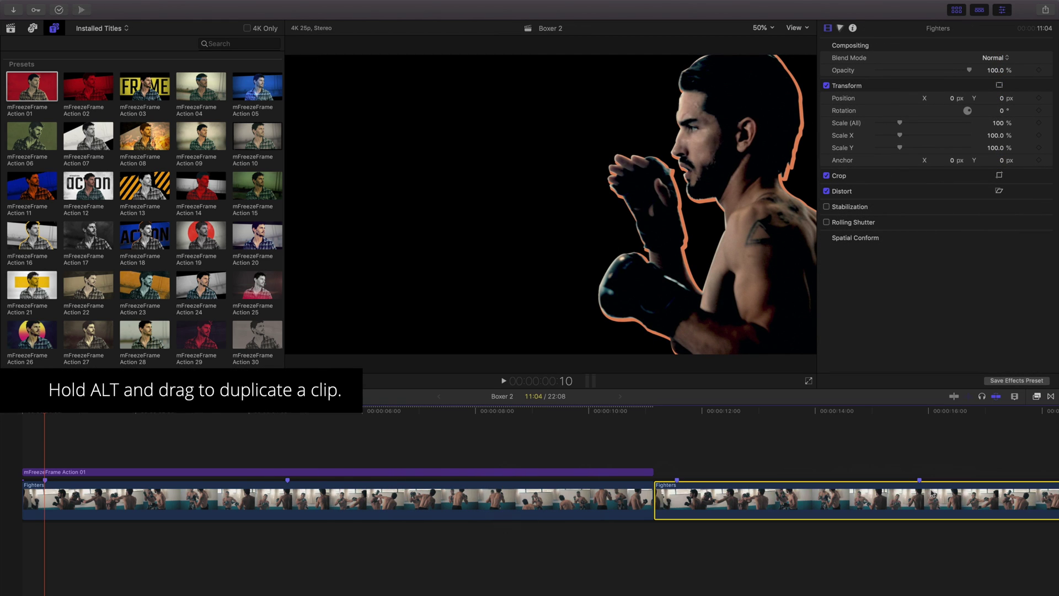
# - Combine the first Fighters clip and its title into compound clip 'Fighter 2 ISO CC'
pyautogui.moveTo(602, 450); pyautogui.dragTo(547, 490)
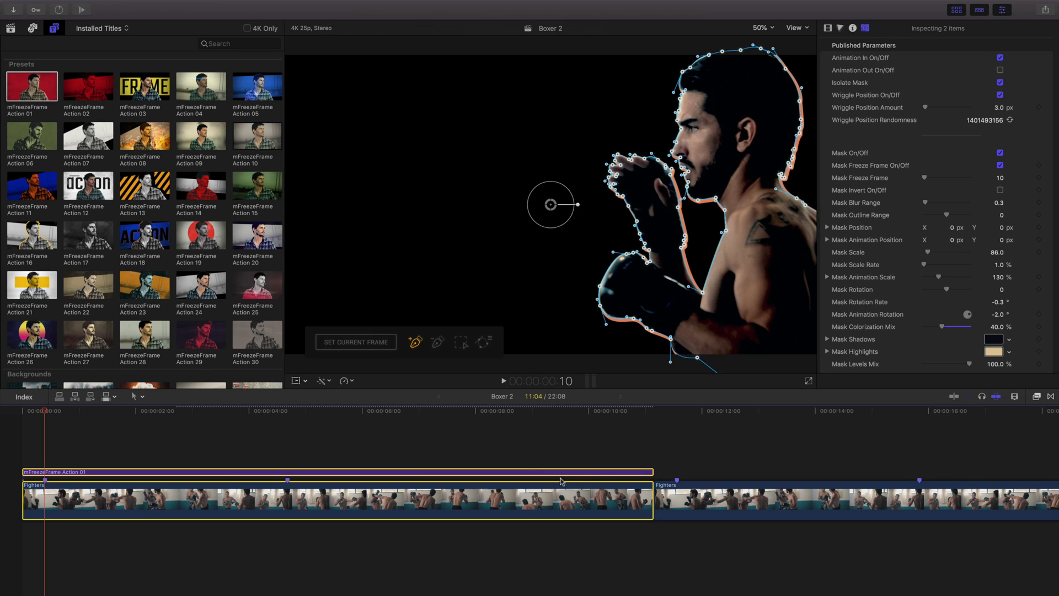
pyautogui.rightClick(476, 474)
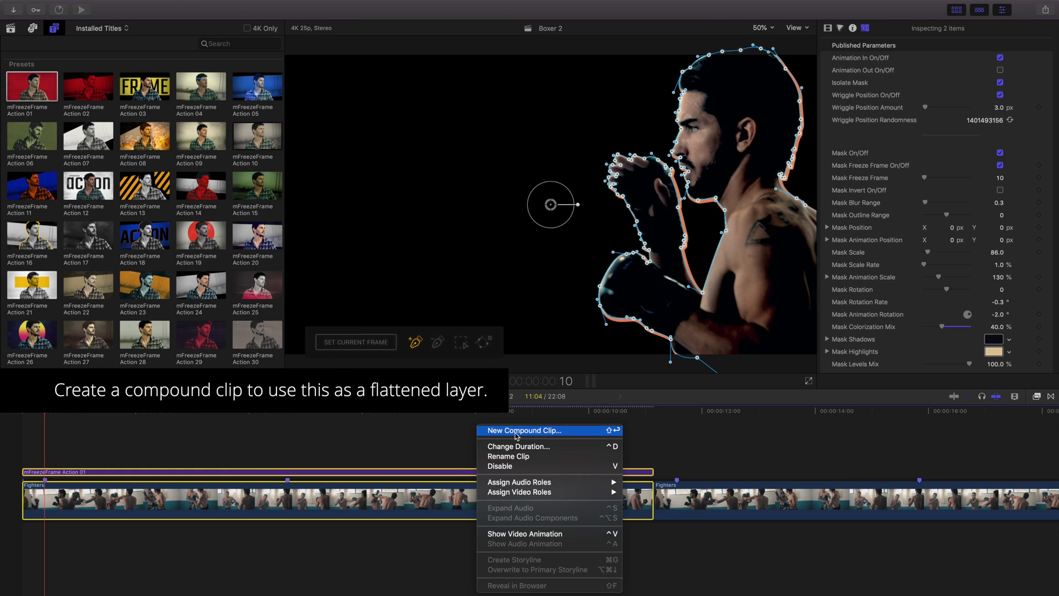
pyautogui.click(516, 431)
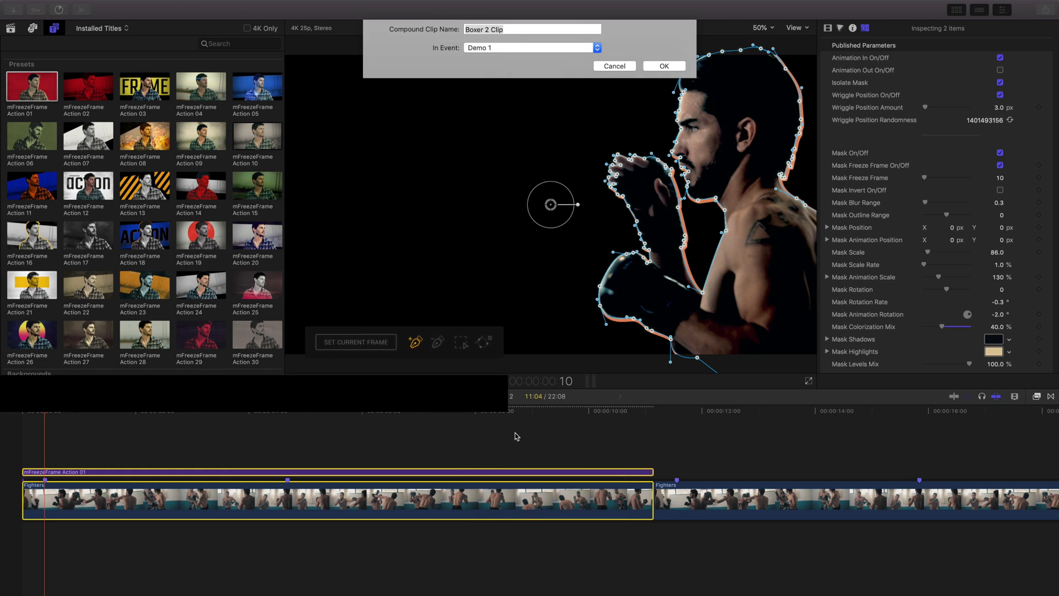
pyautogui.write('Fight')
pyautogui.press('Return')
pyautogui.click(22, 411)
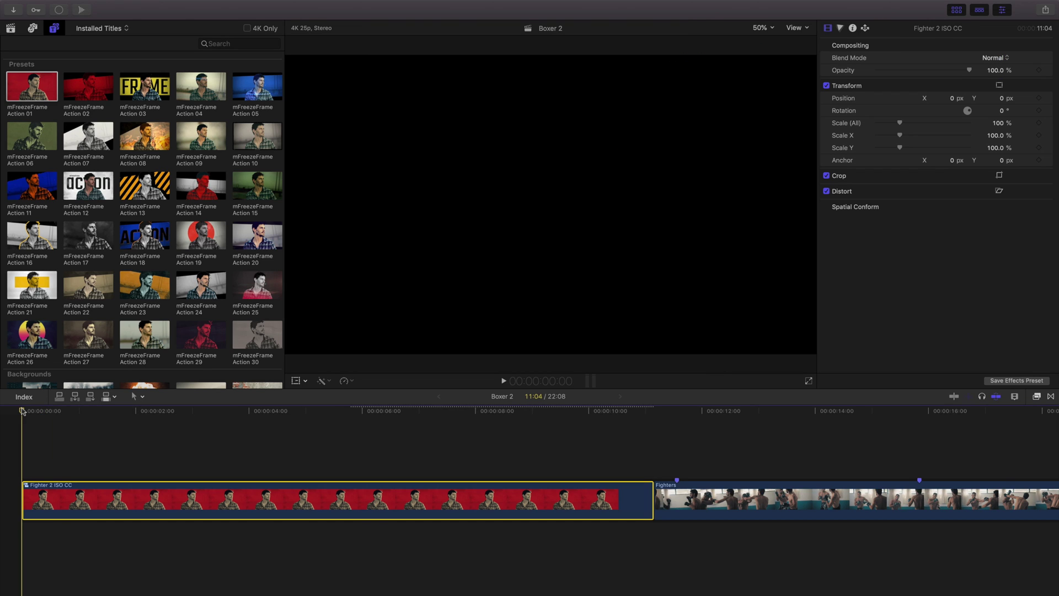
# - Add a second mFreezeFrame Action 01 title over the copied Fighters clip
pyautogui.press('space')
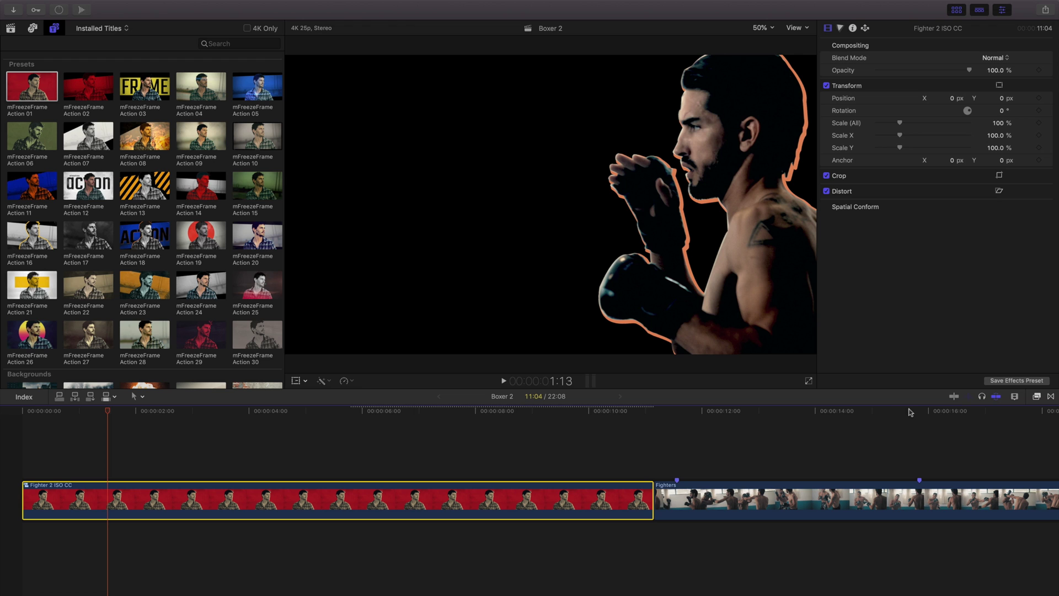
pyautogui.moveTo(910, 411); pyautogui.dragTo(919, 411)
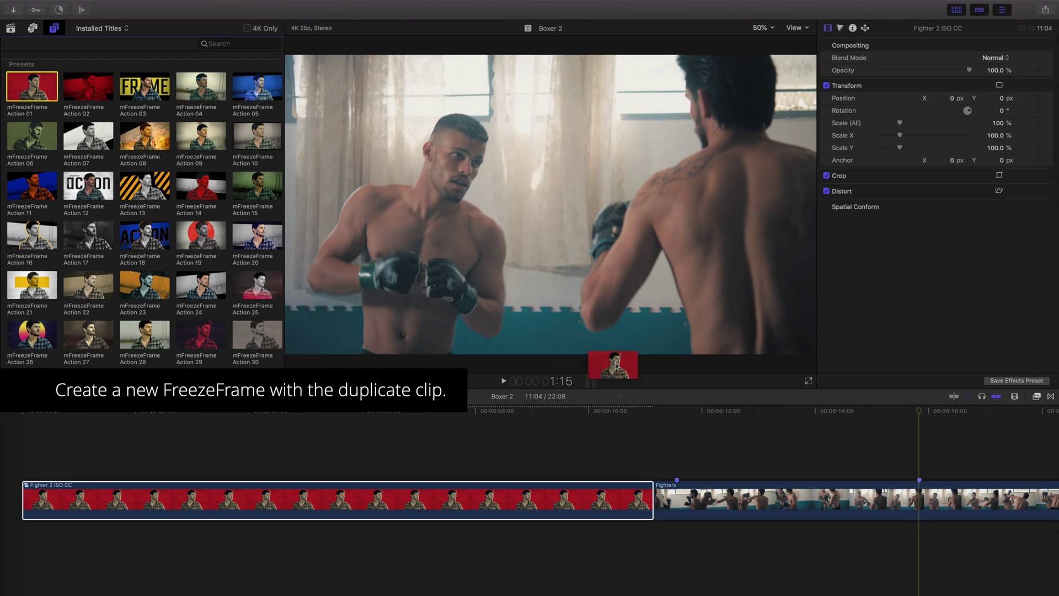
pyautogui.moveTo(32, 86); pyautogui.dragTo(680, 472)
pyautogui.hscroll(10, 680, 457)
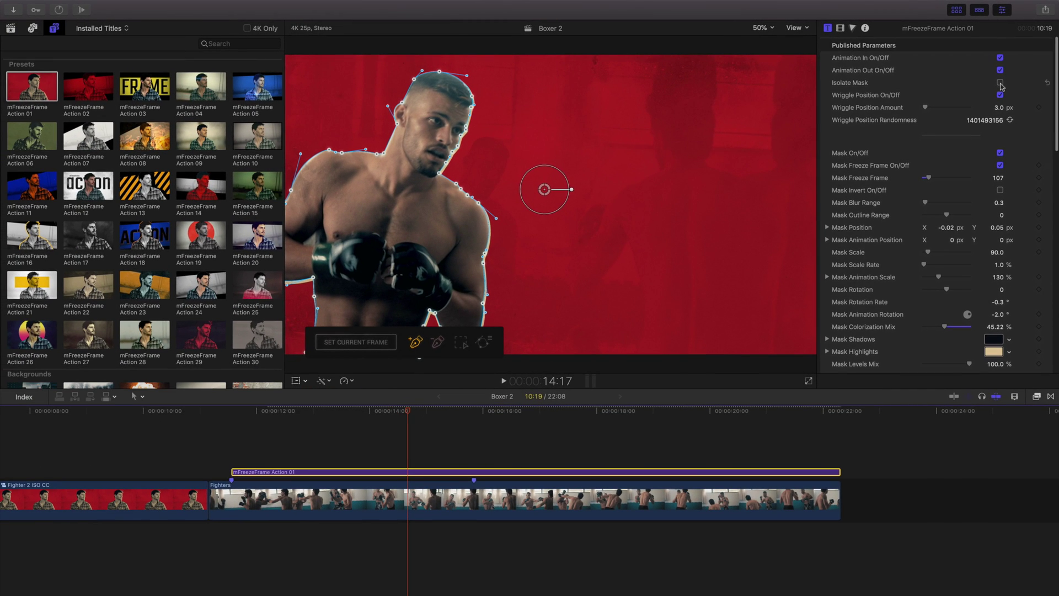
# - Isolate the boxer on black, slide the mask start to X -110.2 at frame 107, then select both clips
pyautogui.click(971, 125)
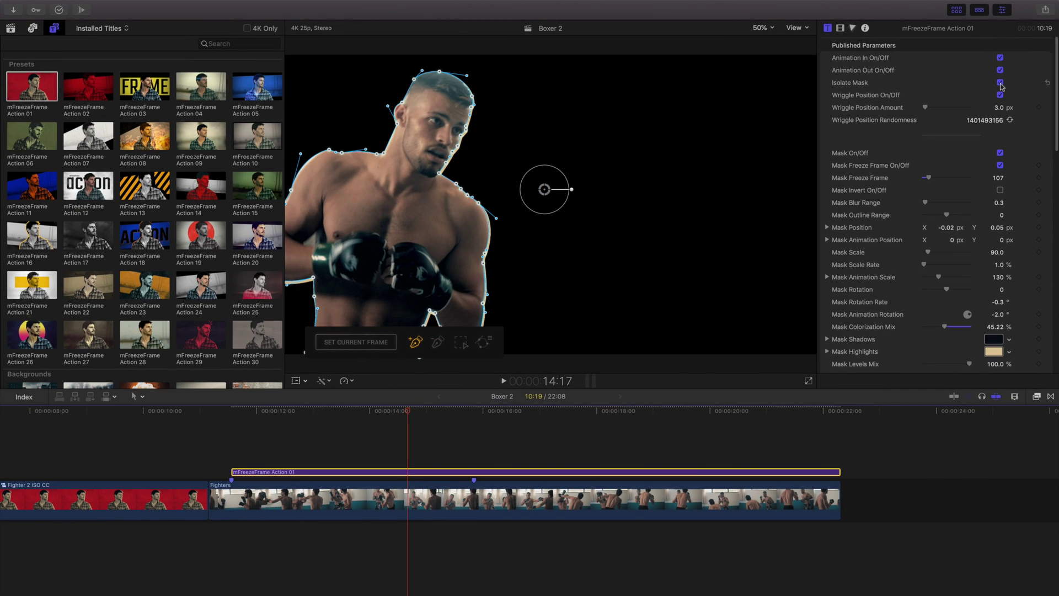
pyautogui.click(231, 499)
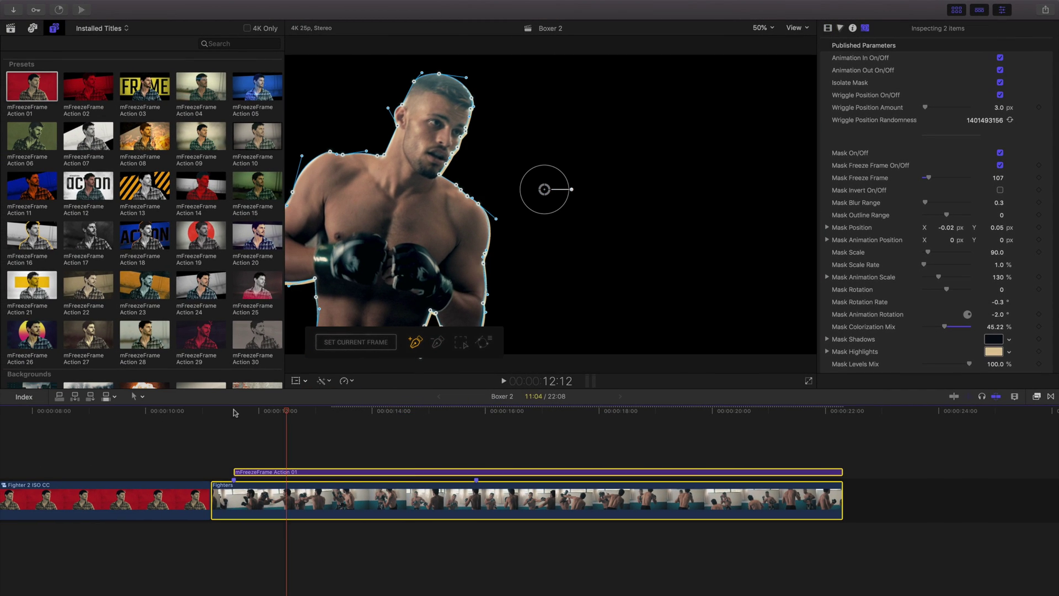
pyautogui.click(266, 412)
pyautogui.moveTo(266, 412); pyautogui.dragTo(245, 414)
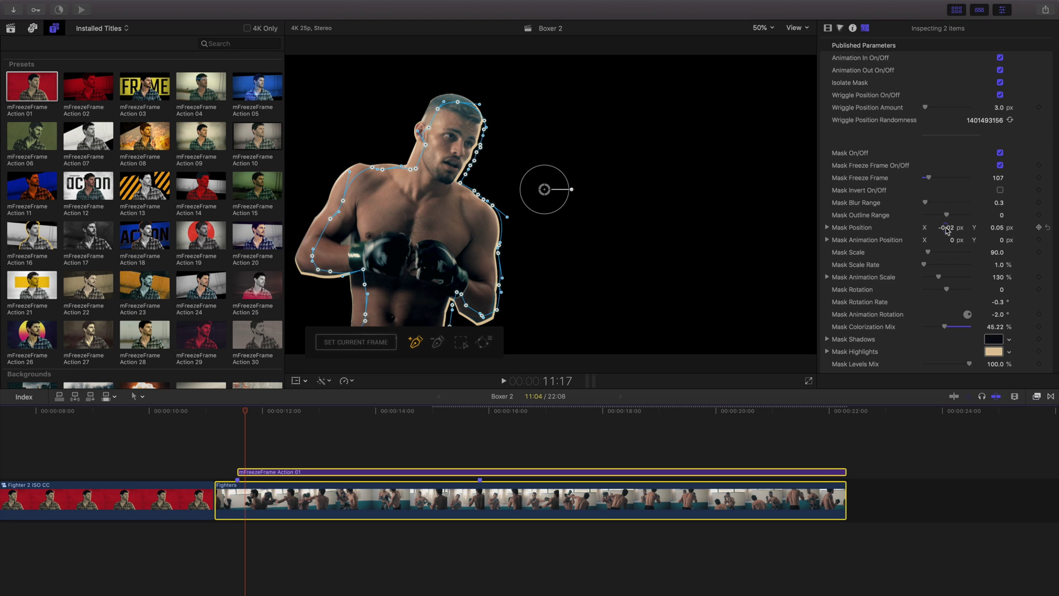
pyautogui.moveTo(950, 240); pyautogui.dragTo(948, 242)
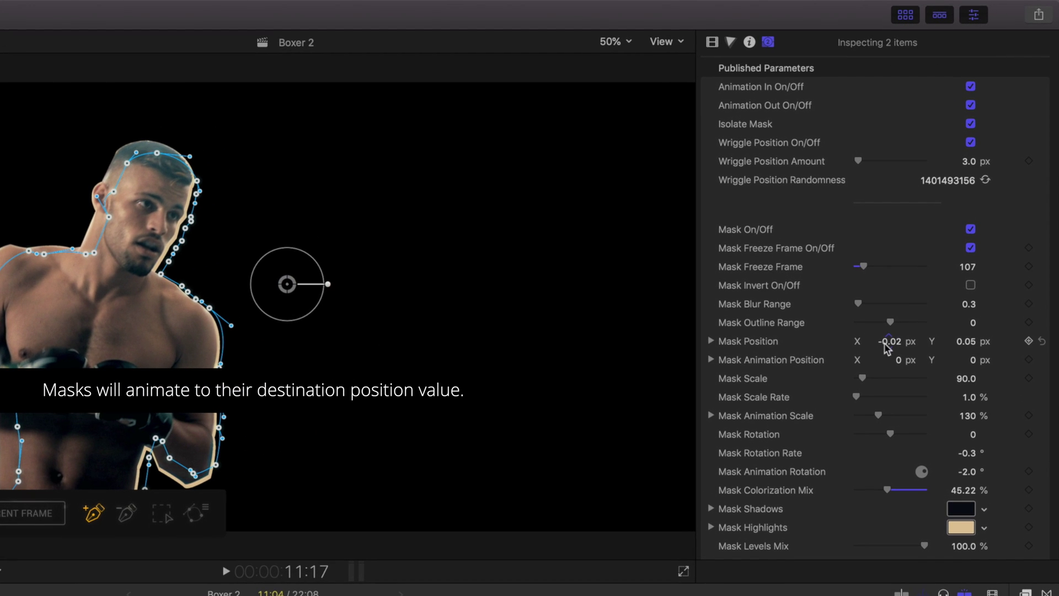
pyautogui.moveTo(886, 347); pyautogui.dragTo(860, 364)
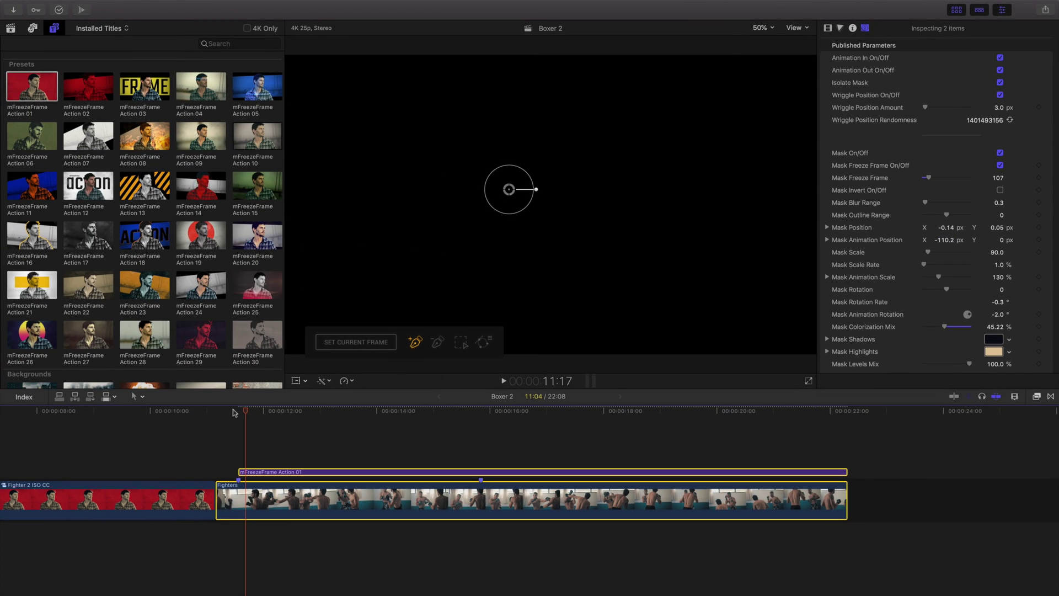
pyautogui.press('space')
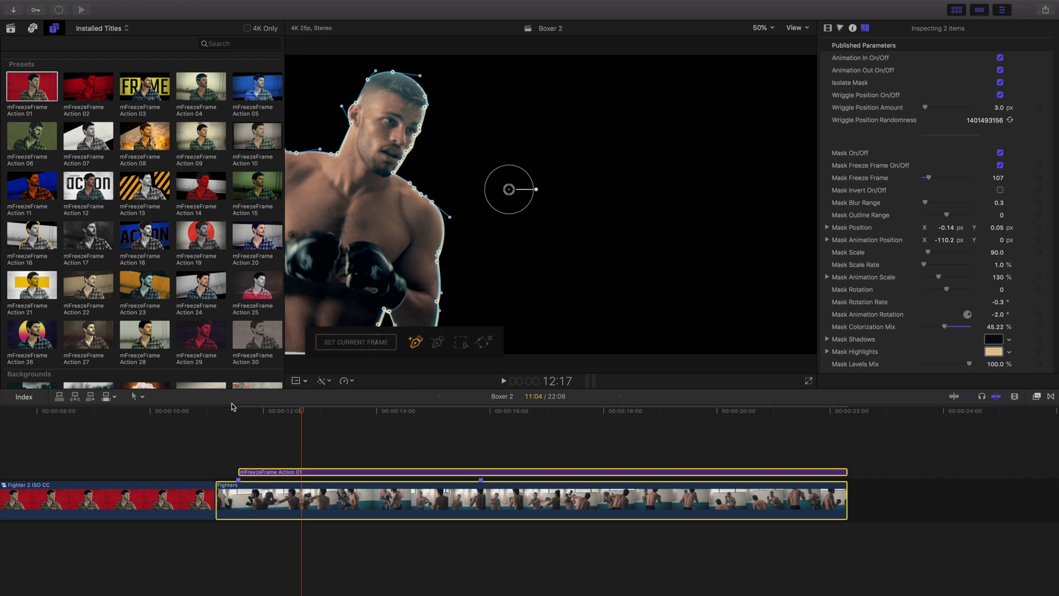
pyautogui.moveTo(231, 433); pyautogui.dragTo(269, 494)
# - Combine the Fighters copy and its title into a compound clip named 'Fighter 1 ISO CC'
pyautogui.rightClick(284, 468)
pyautogui.click(388, 431)
pyautogui.write('Fighter 1 ISO CC')
pyautogui.press('Return')
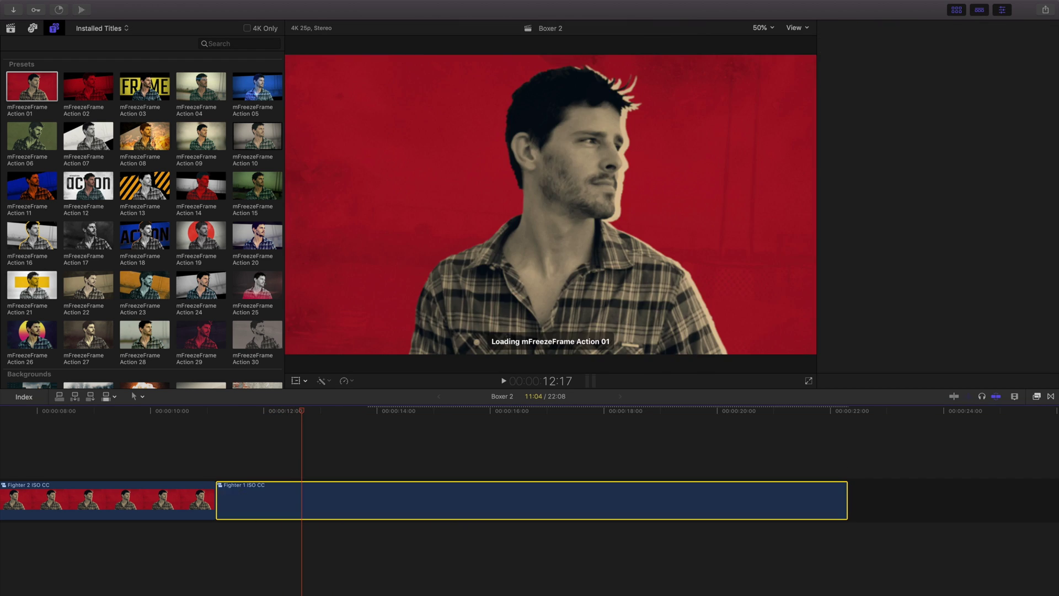
pyautogui.hscroll(-10, 93, 418)
pyautogui.click(109, 410)
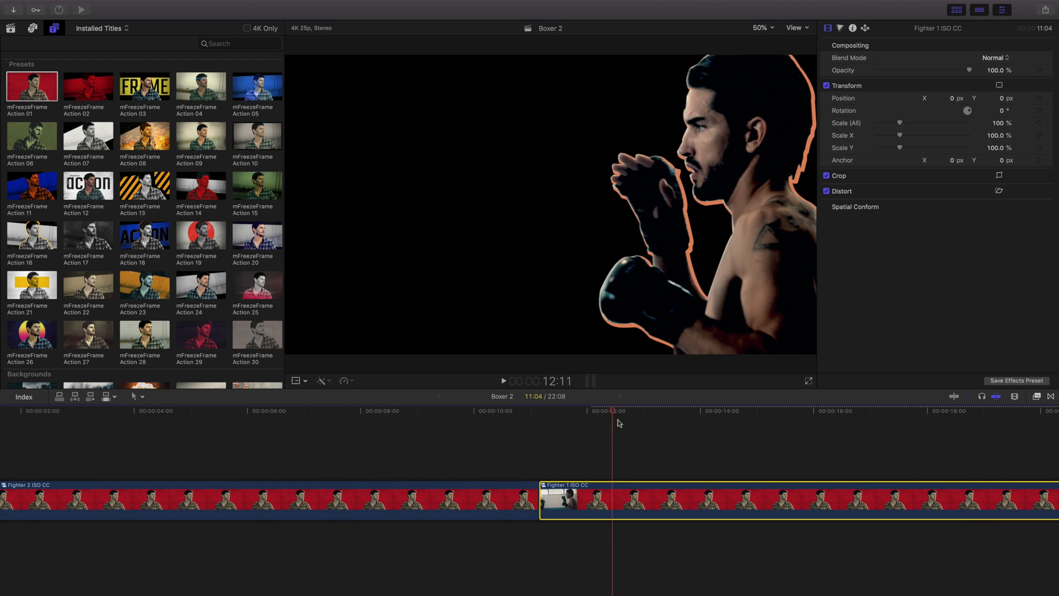
# - Stack Fighter 1 ISO CC above Fighter 2 at the start and play both back
pyautogui.moveTo(619, 499); pyautogui.dragTo(33, 457)
pyautogui.press('Home')
pyautogui.press('space')
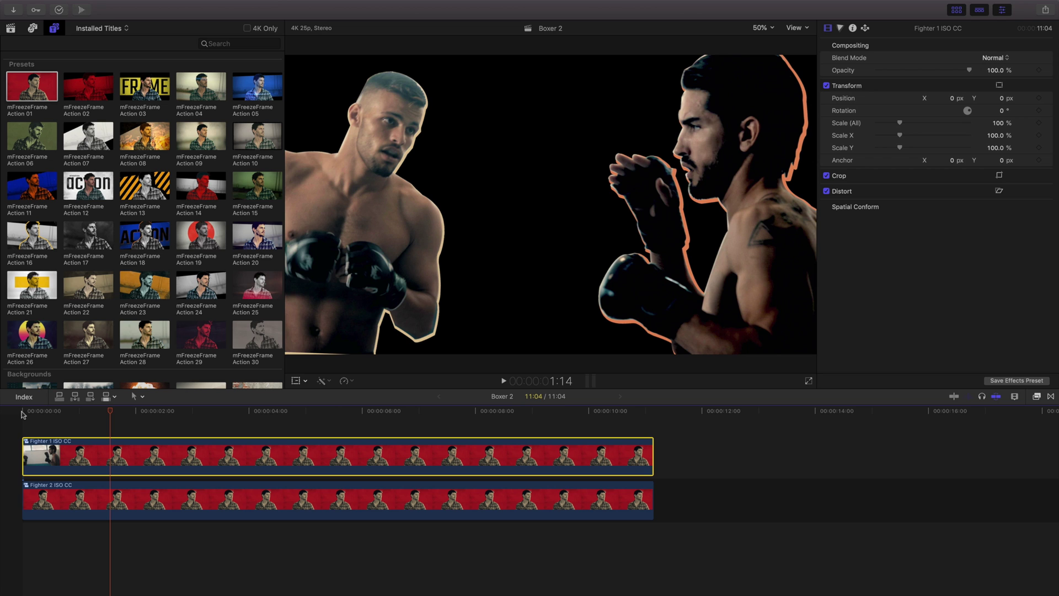
pyautogui.scroll(-6, 75, 364)
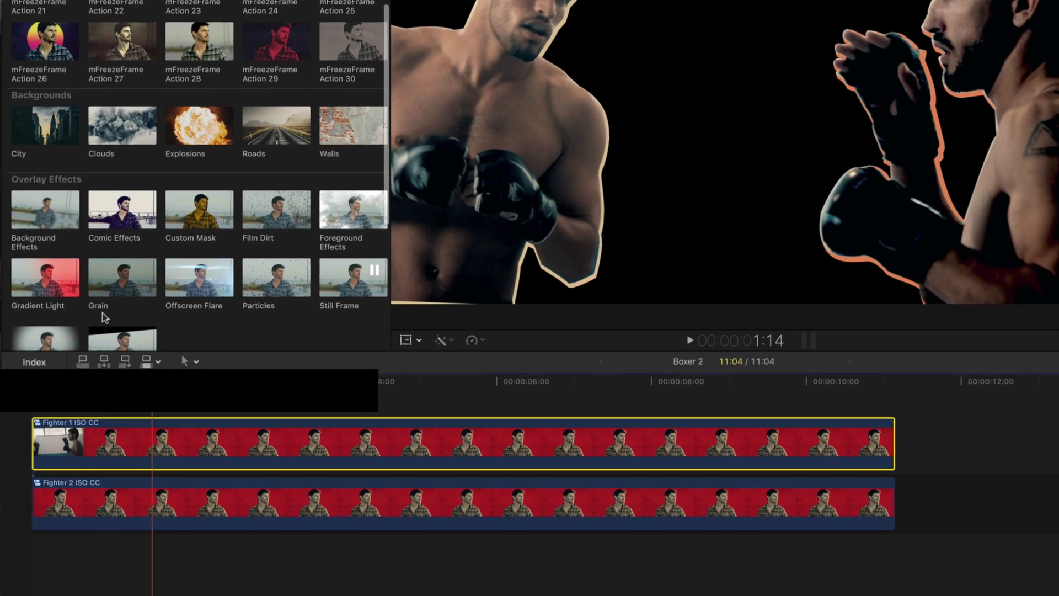
# - Add an extended Walls background beneath the fighters, set to Wall 01, flipped, with yellow shadows
pyautogui.moveTo(257, 224); pyautogui.dragTo(25, 570)
pyautogui.moveTo(457, 550); pyautogui.dragTo(982, 549)
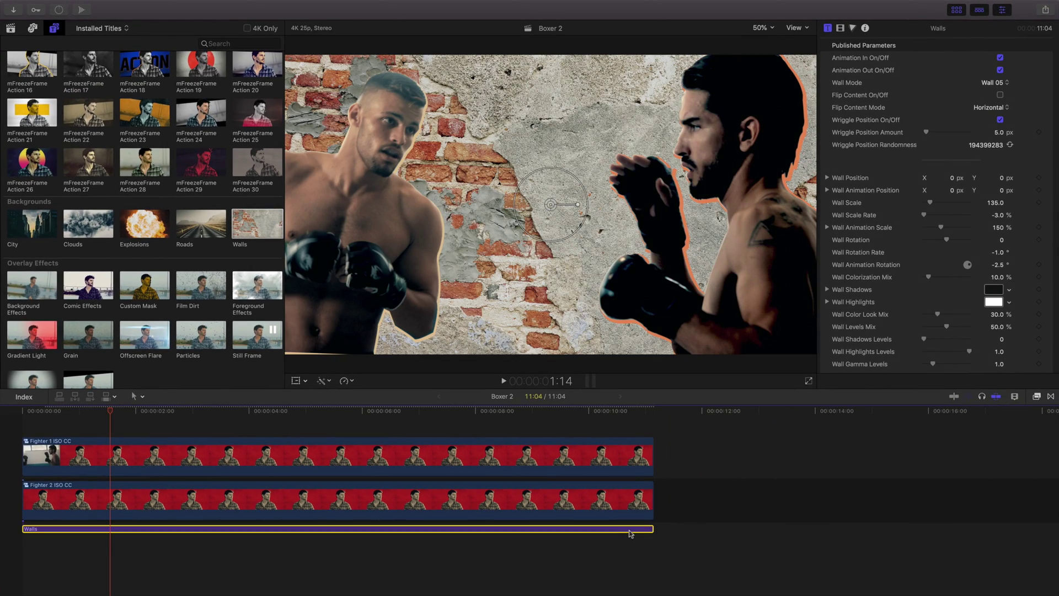
pyautogui.click(992, 82)
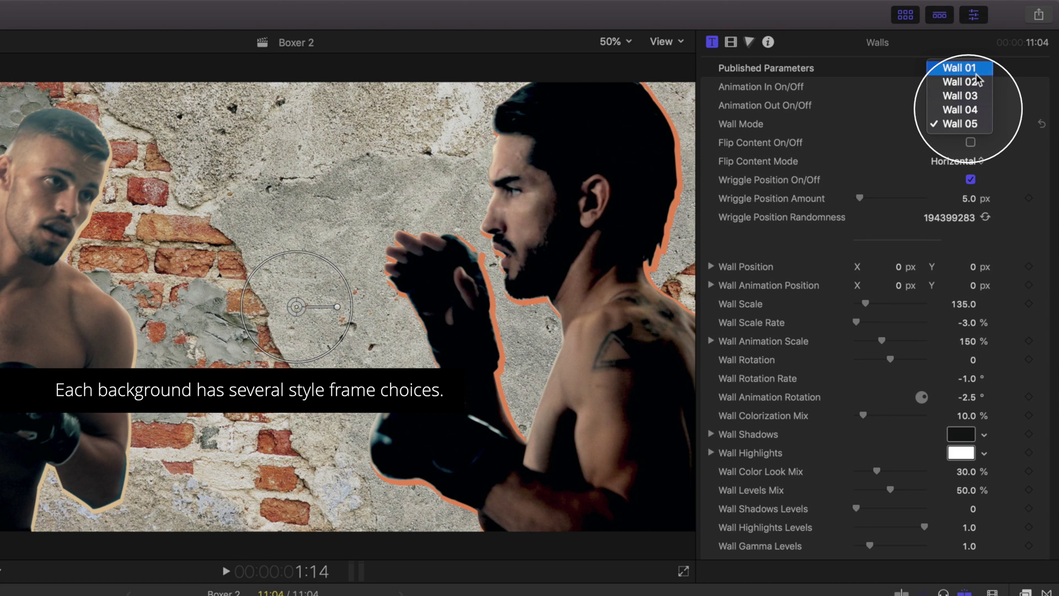
pyautogui.click(974, 72)
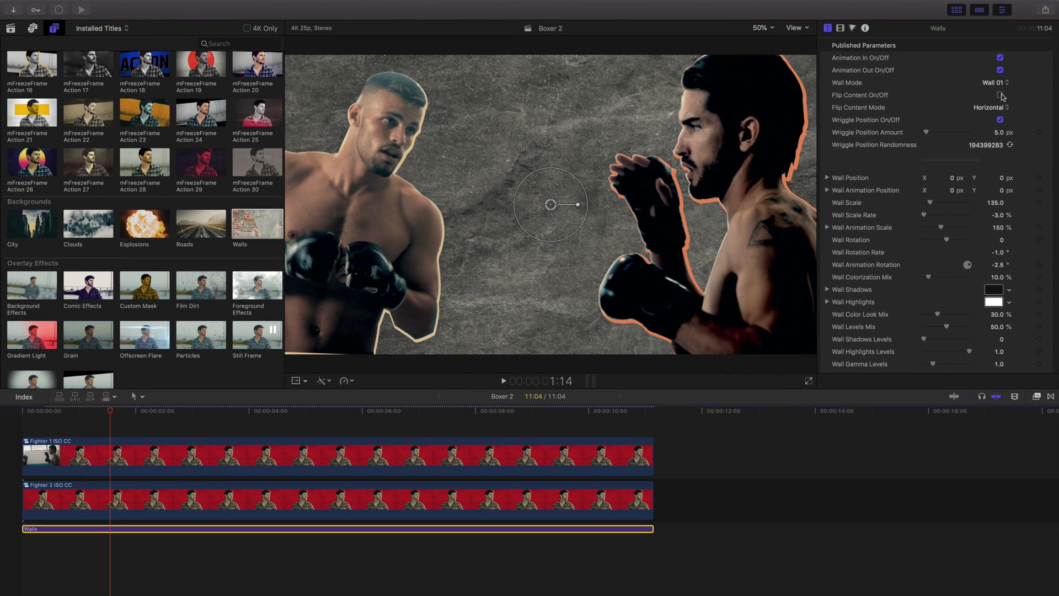
pyautogui.click(999, 95)
pyautogui.click(993, 289)
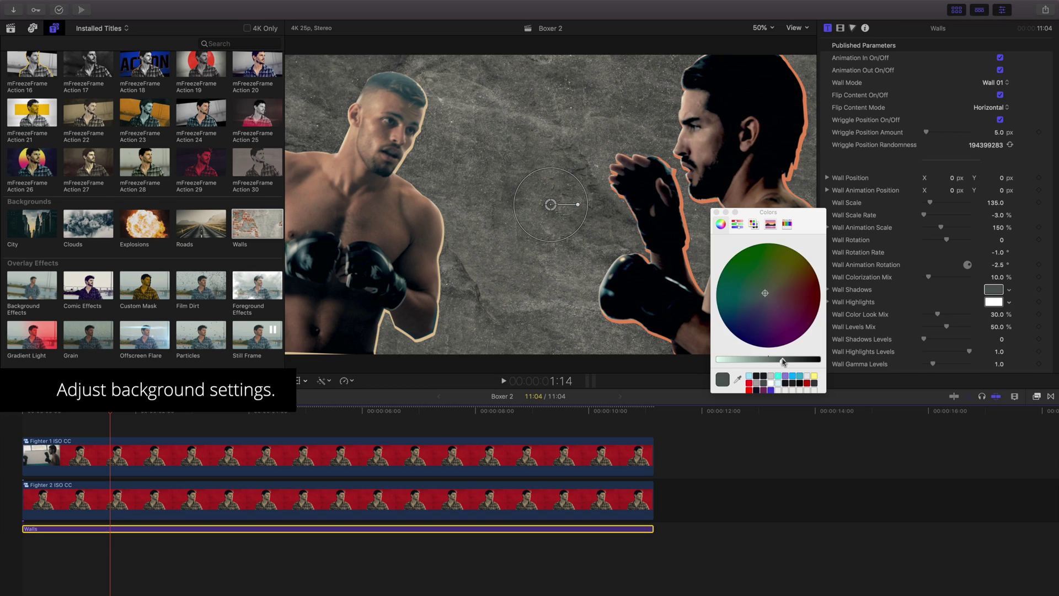
pyautogui.moveTo(810, 360); pyautogui.dragTo(727, 362)
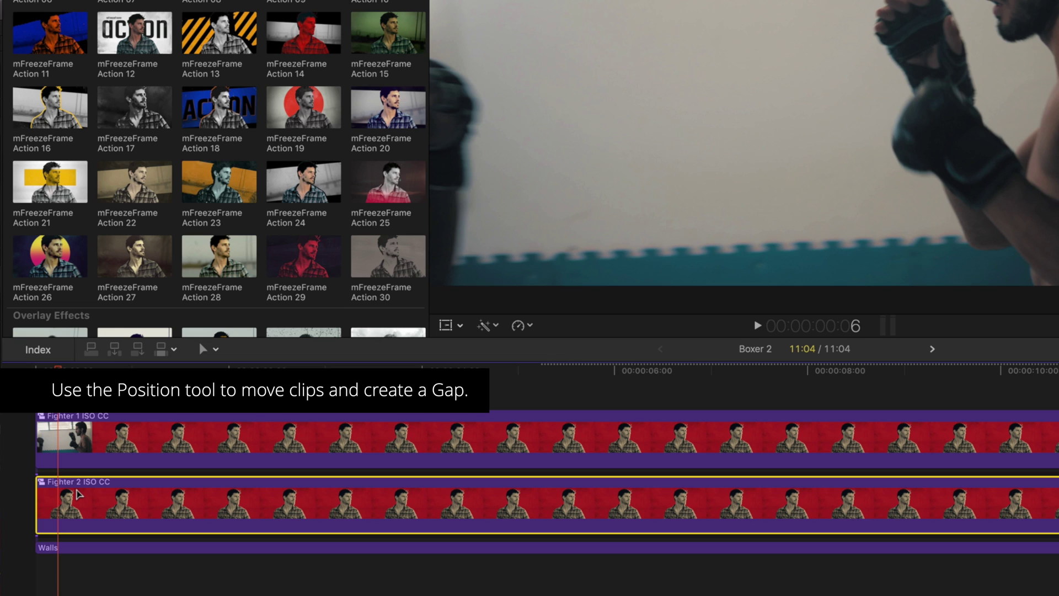
# - Push Fighter 2 later, keep Walls at zero, trim Fighter 1 ISO CC's start, and preview
pyautogui.moveTo(77, 493); pyautogui.dragTo(145, 494)
pyautogui.moveTo(135, 548); pyautogui.dragTo(46, 533)
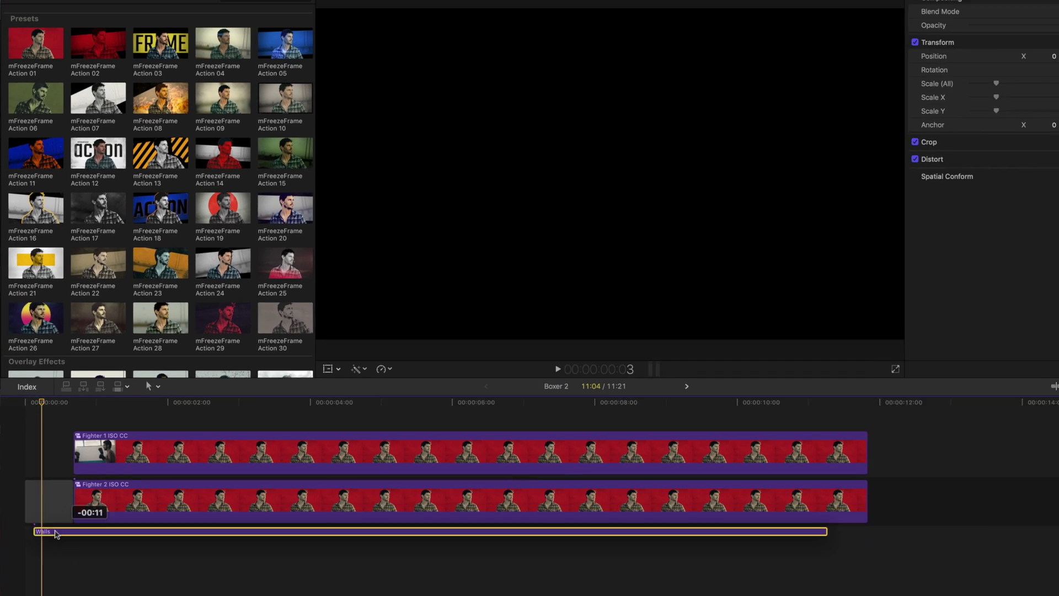
pyautogui.click(29, 404)
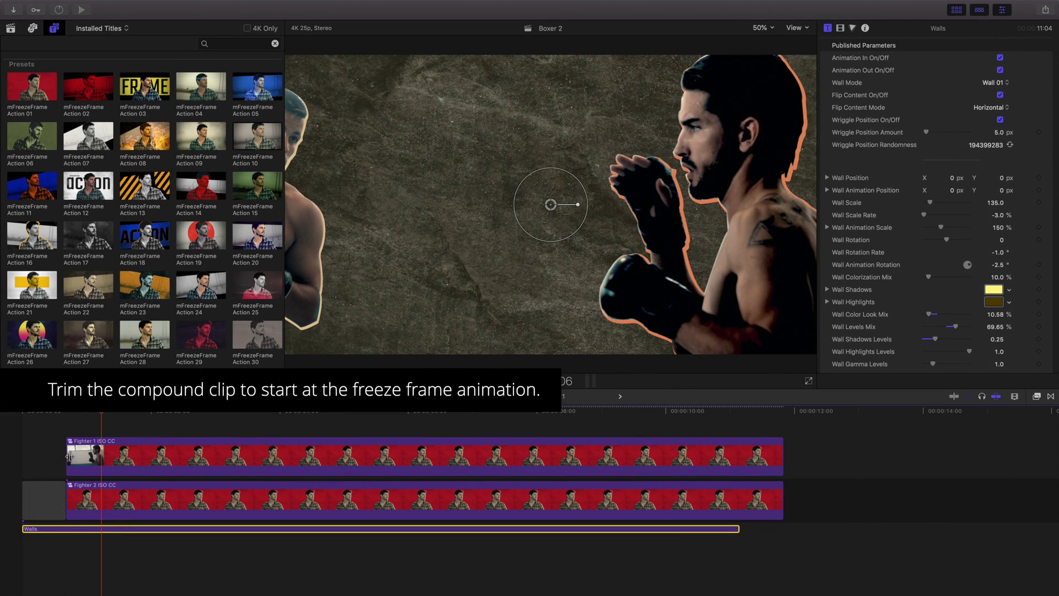
pyautogui.moveTo(68, 456); pyautogui.dragTo(102, 456)
pyautogui.click(24, 415)
pyautogui.press('space')
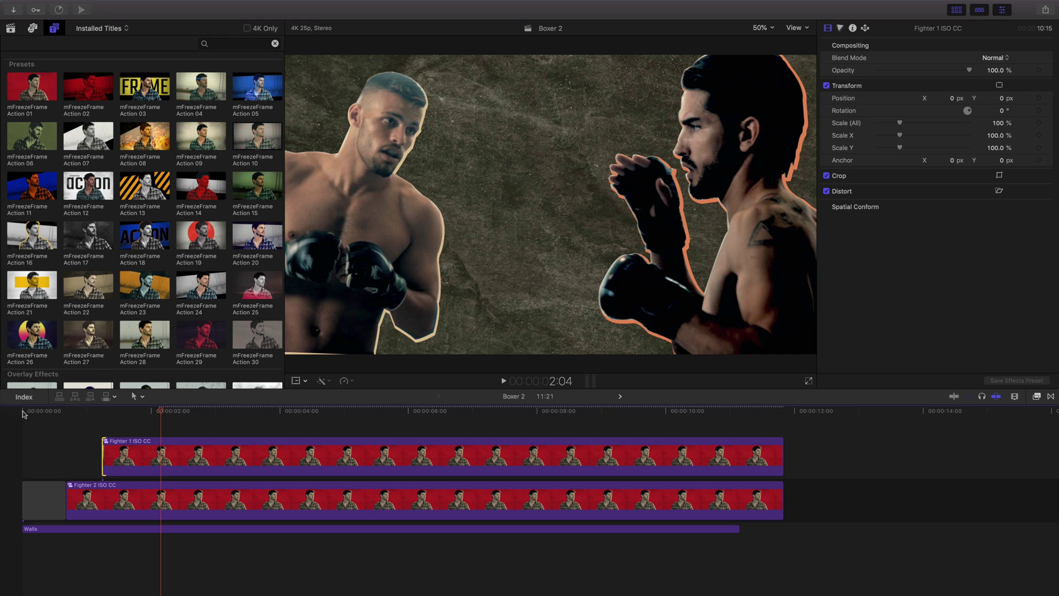
# - Add a Typography 10 'Fight Night Title Match' headline title above Fighter 1
pyautogui.scroll(-5, 121, 331)
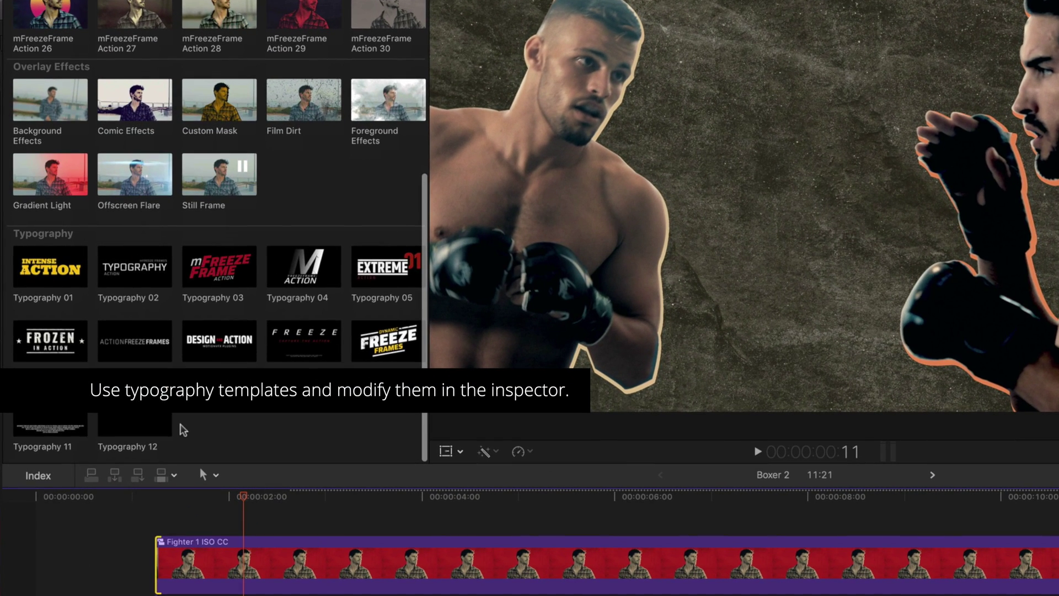
pyautogui.moveTo(388, 341); pyautogui.dragTo(164, 511)
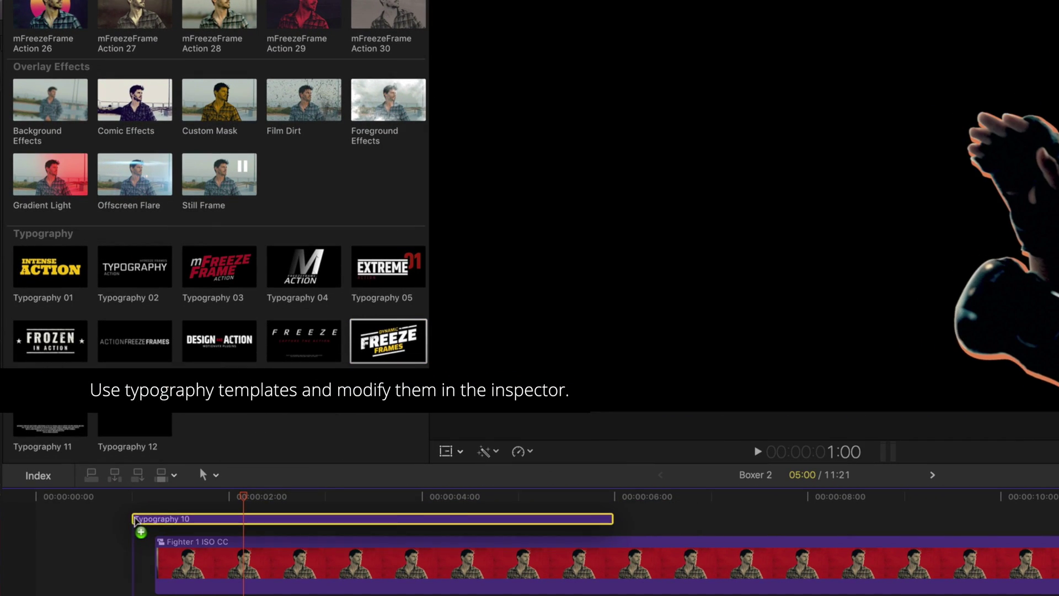
pyautogui.moveTo(135, 519); pyautogui.dragTo(135, 519)
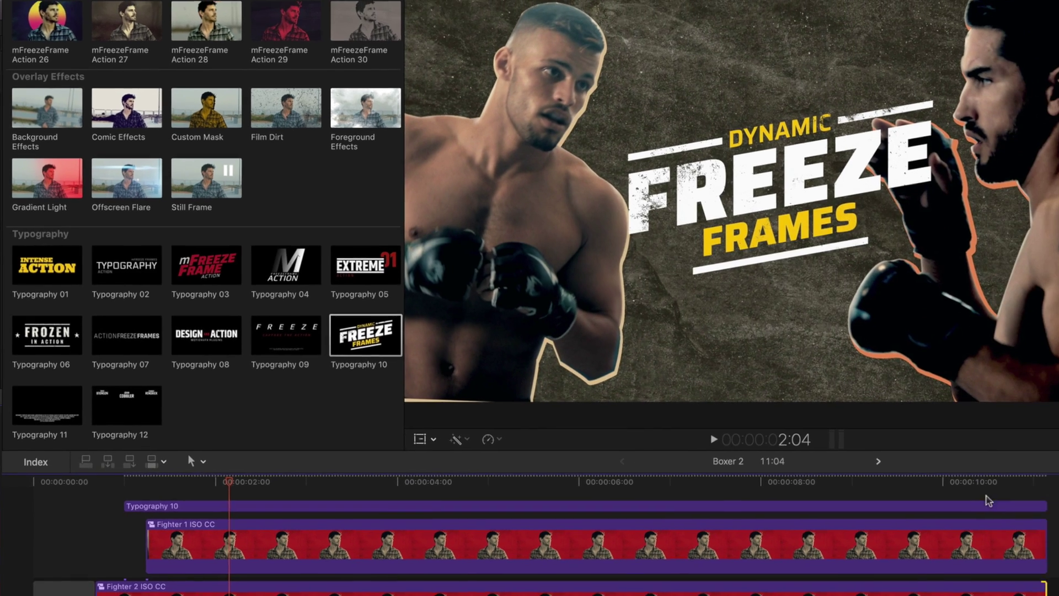
pyautogui.click(975, 499)
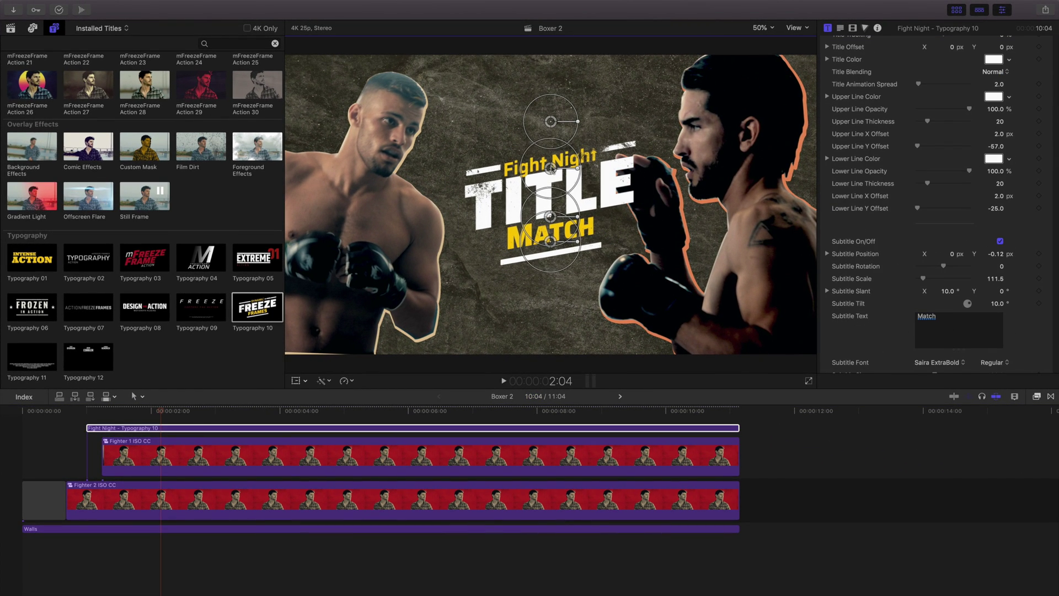
# - Add a Typography 12 name caption, extend it to the sequence end, and preview the titles
pyautogui.moveTo(88, 352); pyautogui.dragTo(73, 417)
pyautogui.moveTo(93, 418); pyautogui.dragTo(88, 420)
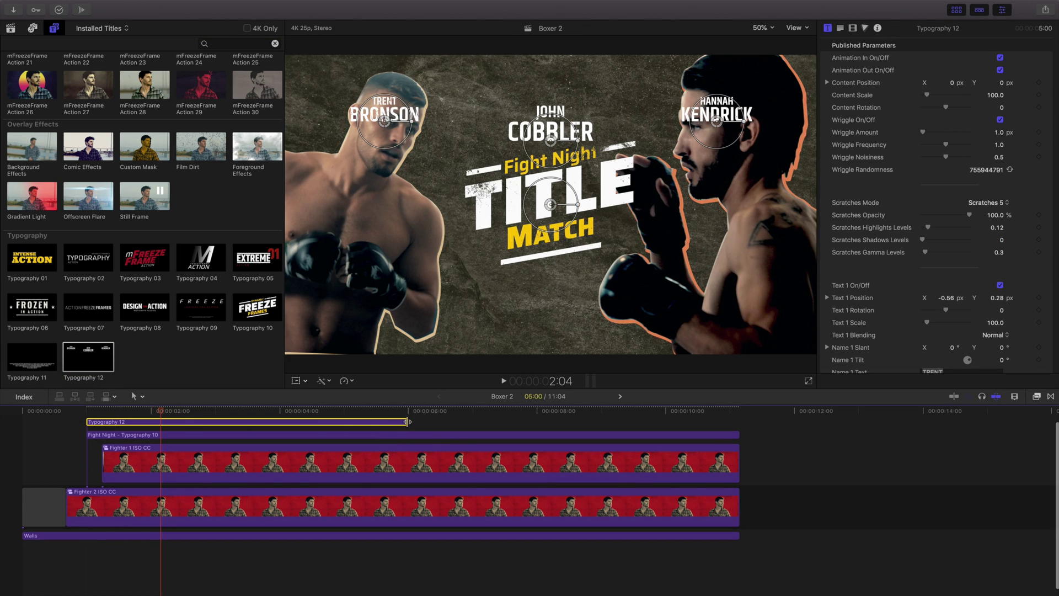
pyautogui.moveTo(386, 421); pyautogui.dragTo(737, 422)
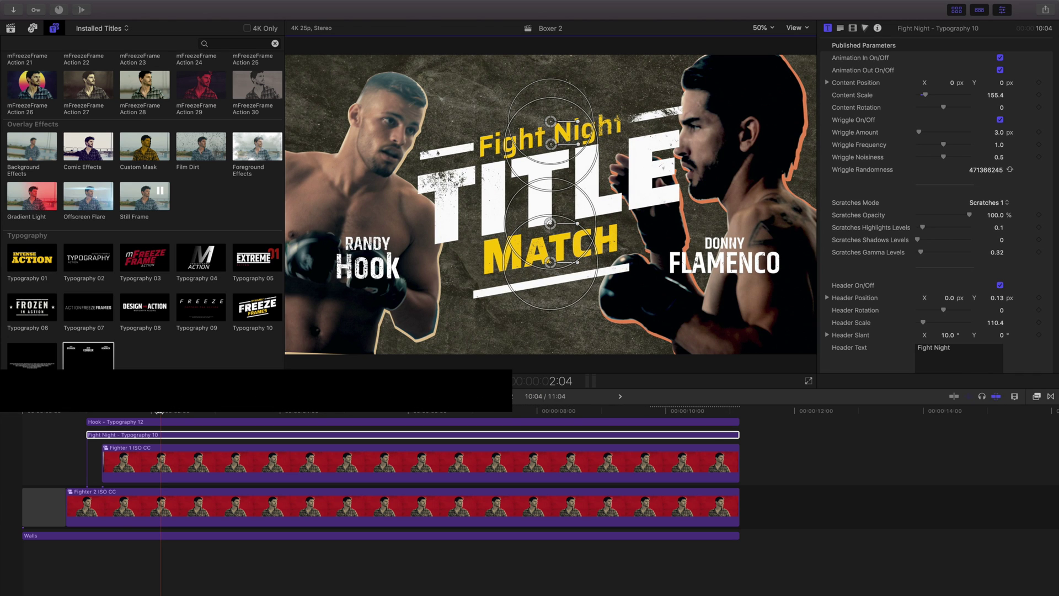
pyautogui.click(22, 408)
pyautogui.press('space')
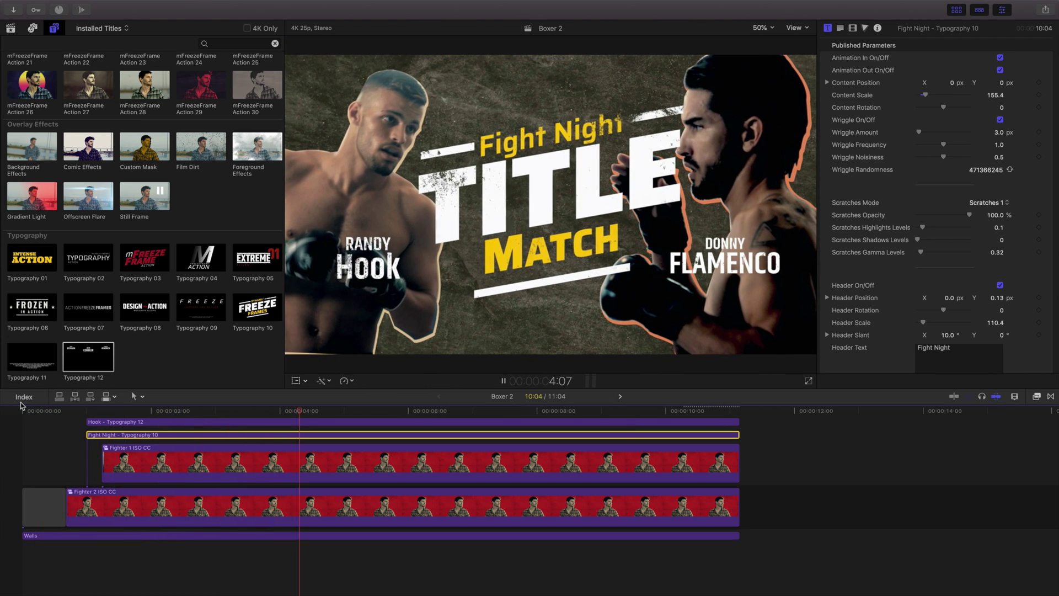
pyautogui.press('space')
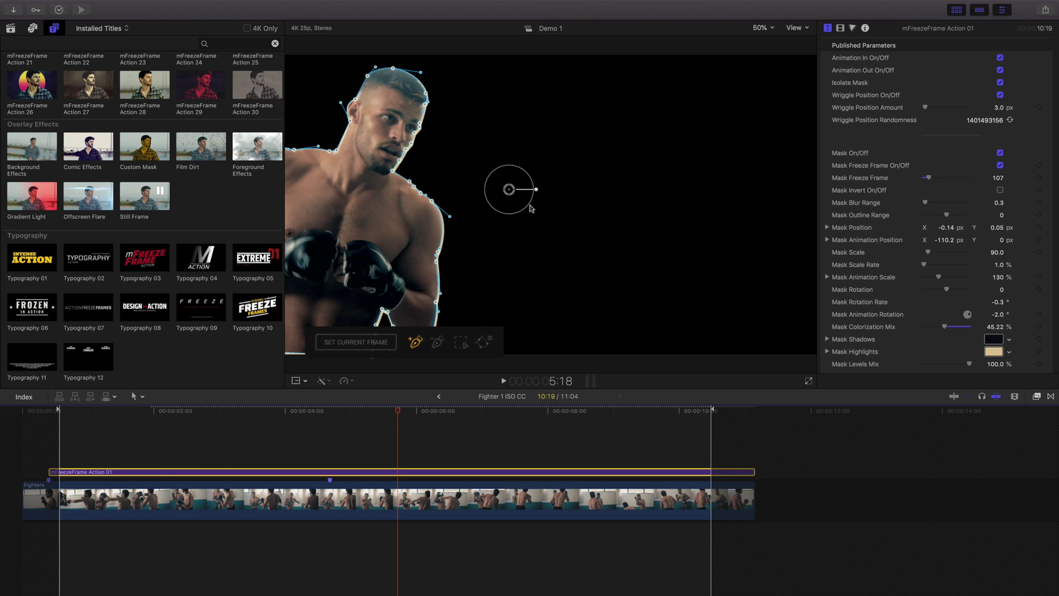
# - Nudge the Demo 1 freeze-frame mask slightly lower and return to the Boxer 2 project
pyautogui.moveTo(512, 194); pyautogui.dragTo(511, 202)
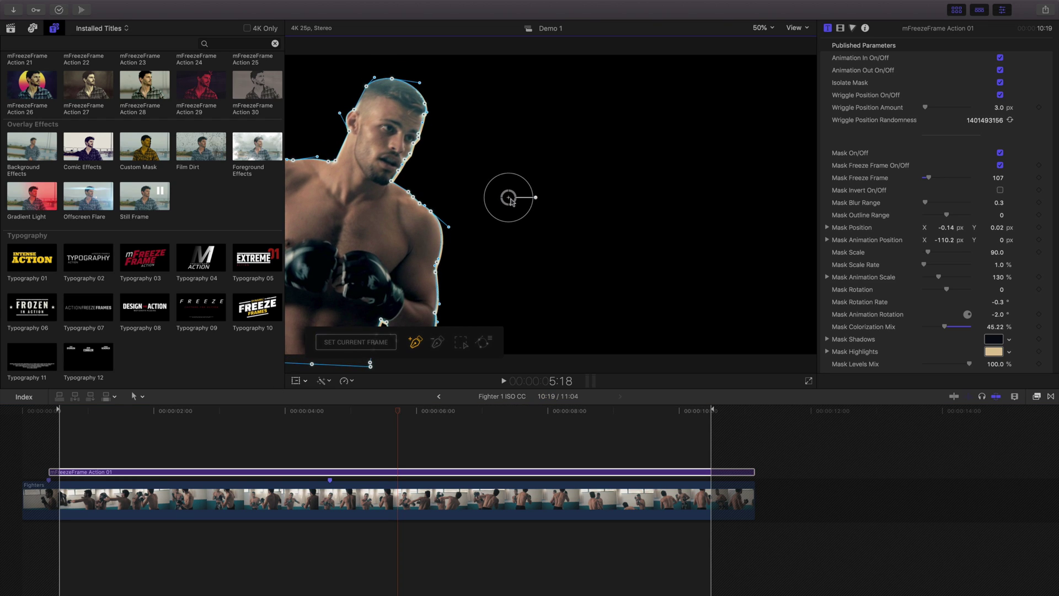
pyautogui.click(439, 397)
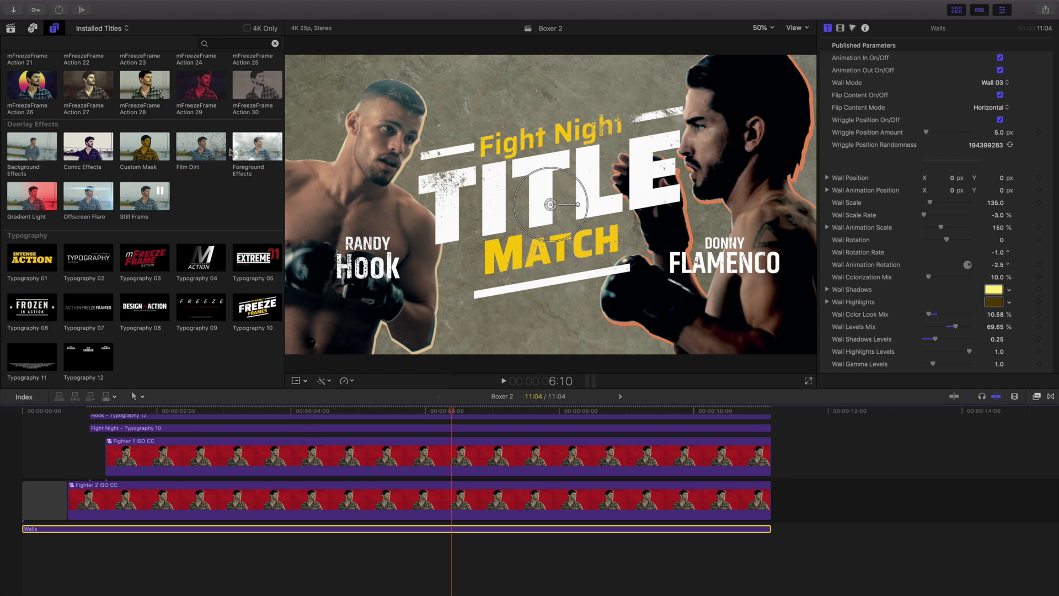
# - Add the Film Dirt overlay above all clips, extended to the sequence end
pyautogui.click(209, 156)
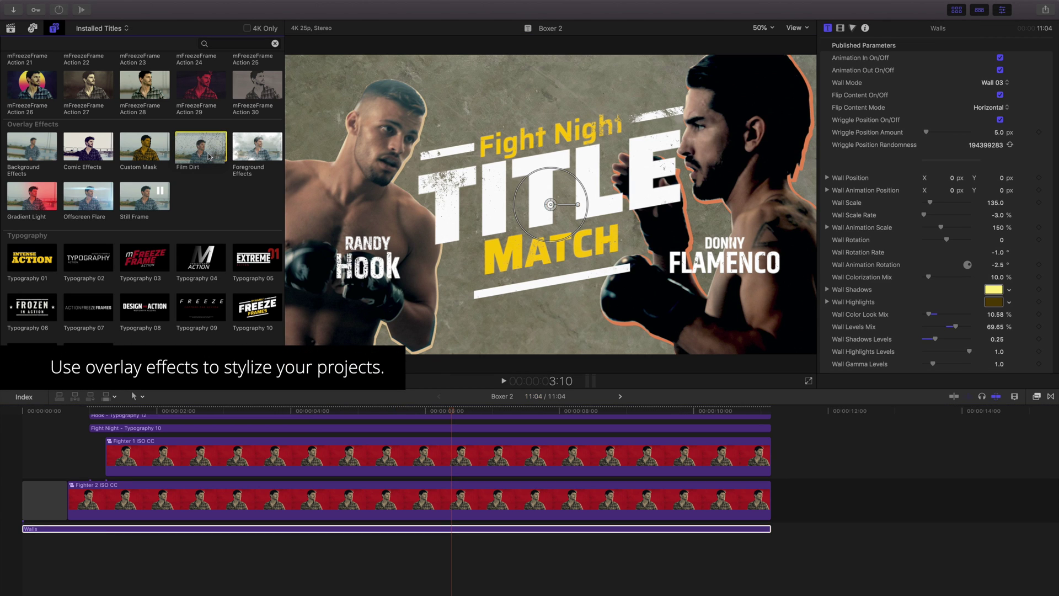
pyautogui.moveTo(209, 156); pyautogui.dragTo(26, 439)
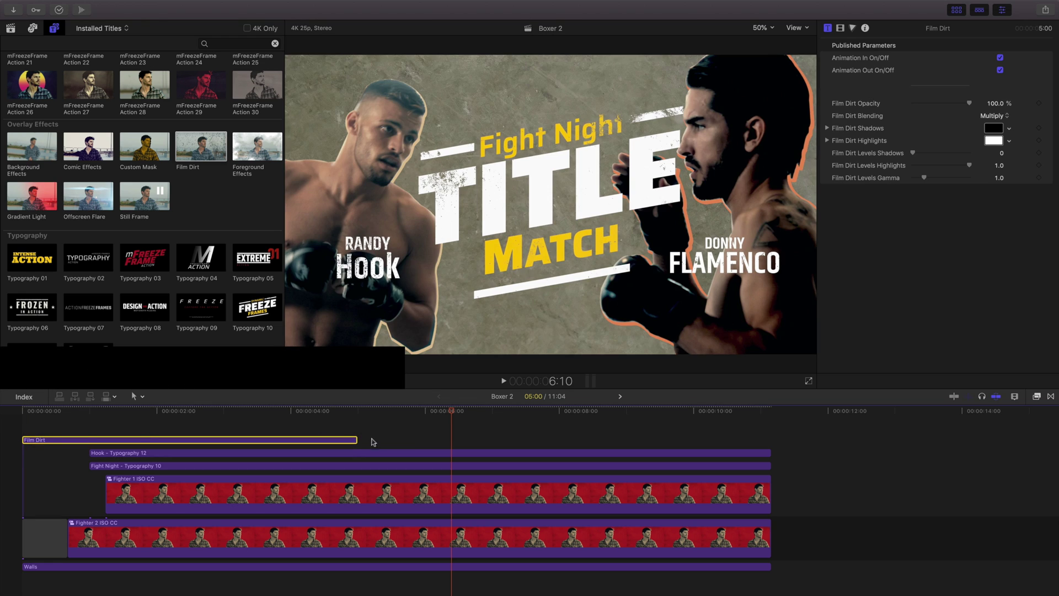
pyautogui.moveTo(356, 439); pyautogui.dragTo(770, 439)
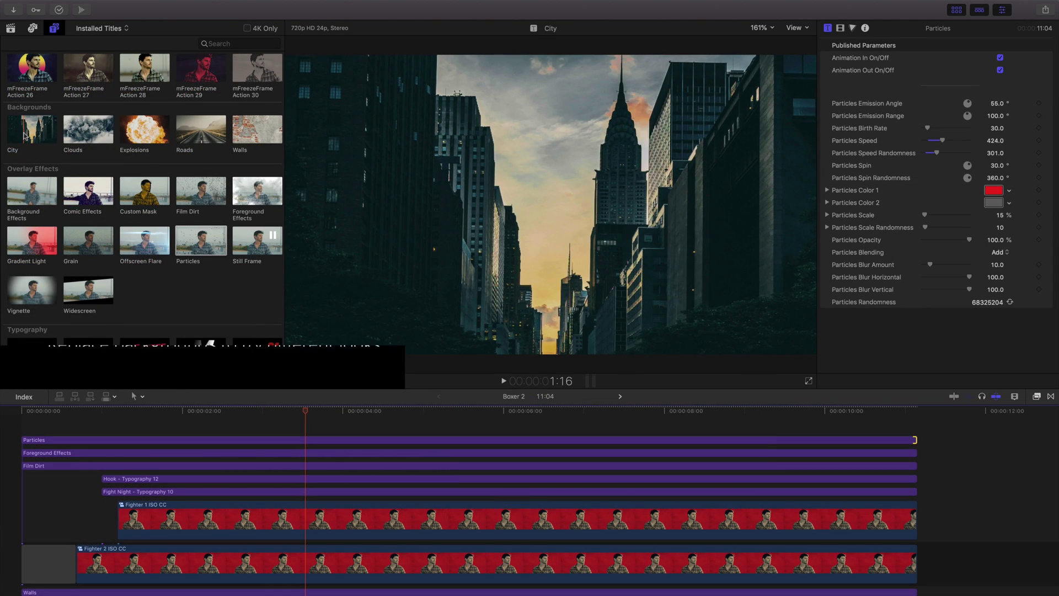
# - Drag the City background from the browser onto the Walls clip
pyautogui.click(25, 135)
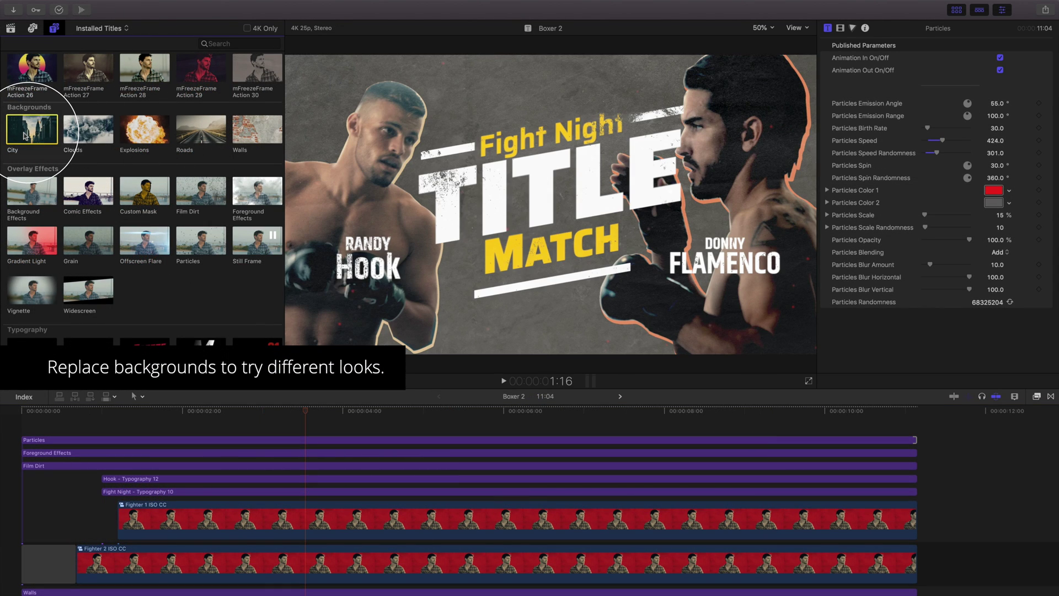
pyautogui.moveTo(24, 136); pyautogui.dragTo(71, 341)
pyautogui.moveTo(71, 524); pyautogui.dragTo(48, 533)
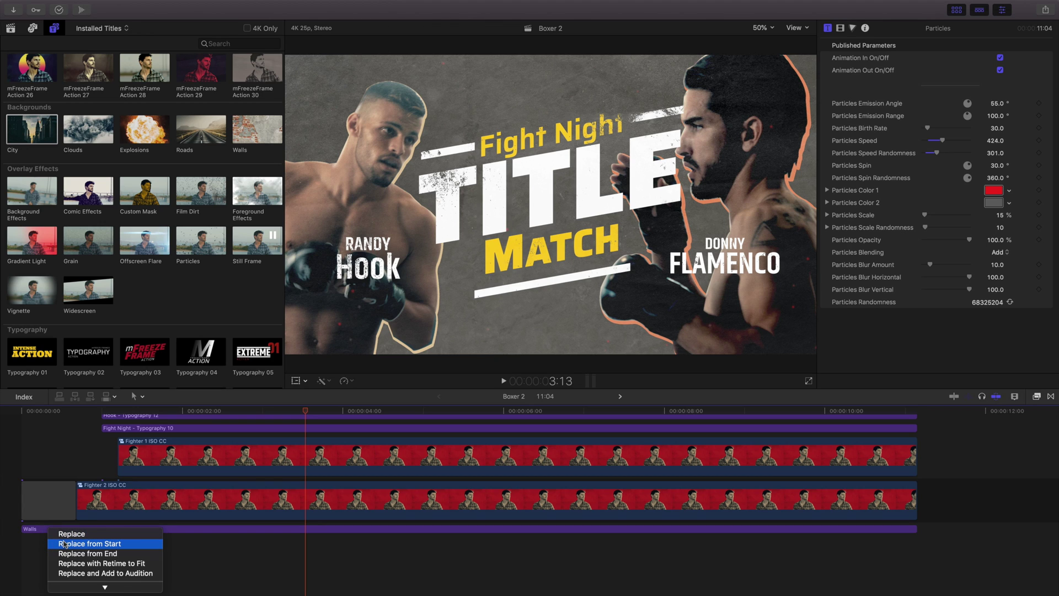
# - Replace Walls with City from its start, using grey highlights and shadow levels 0.17
pyautogui.click(64, 544)
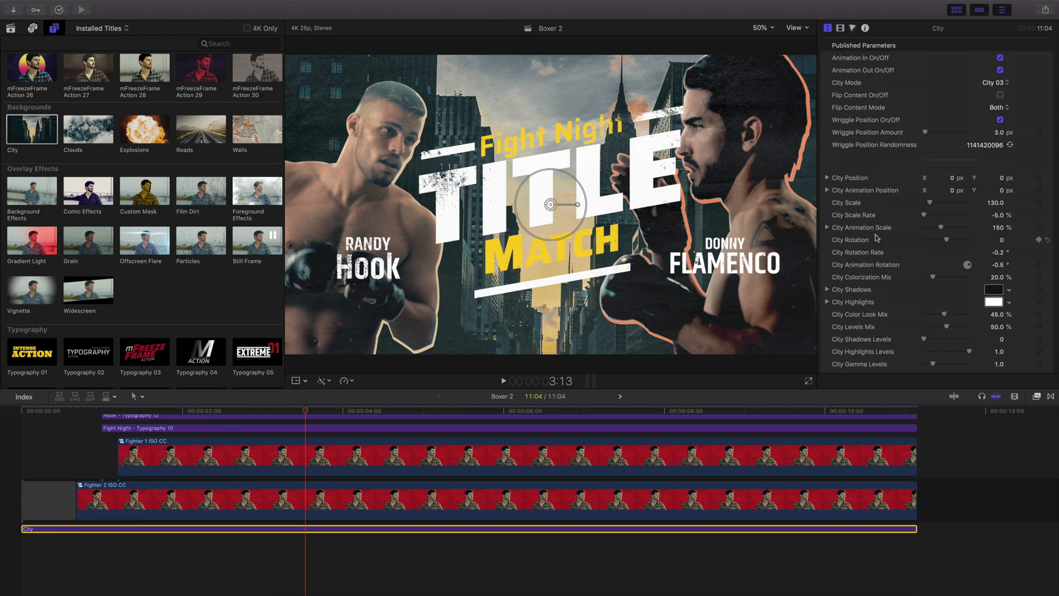
pyautogui.click(993, 302)
pyautogui.click(763, 279)
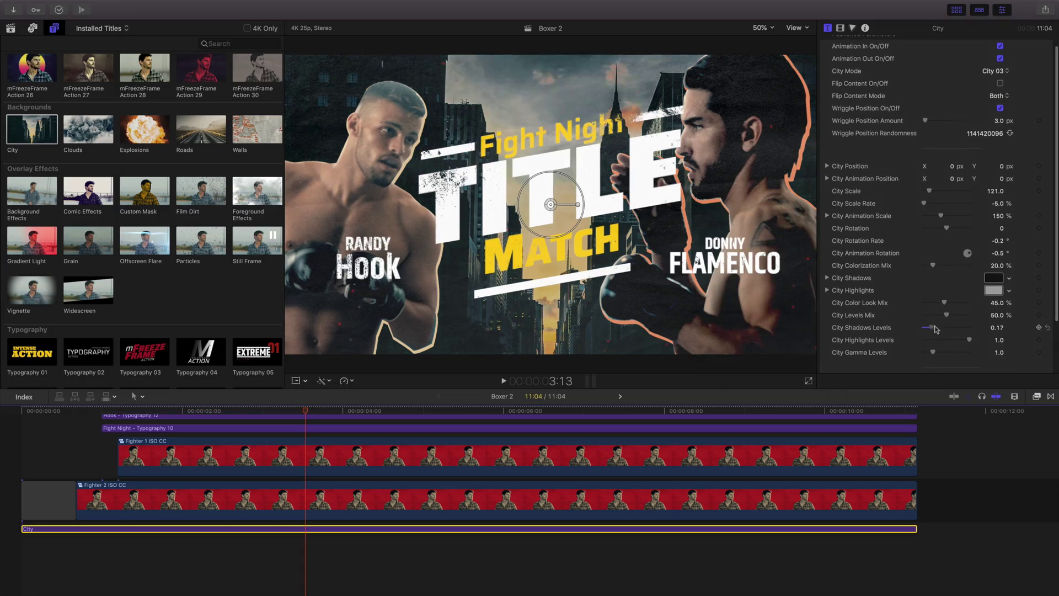